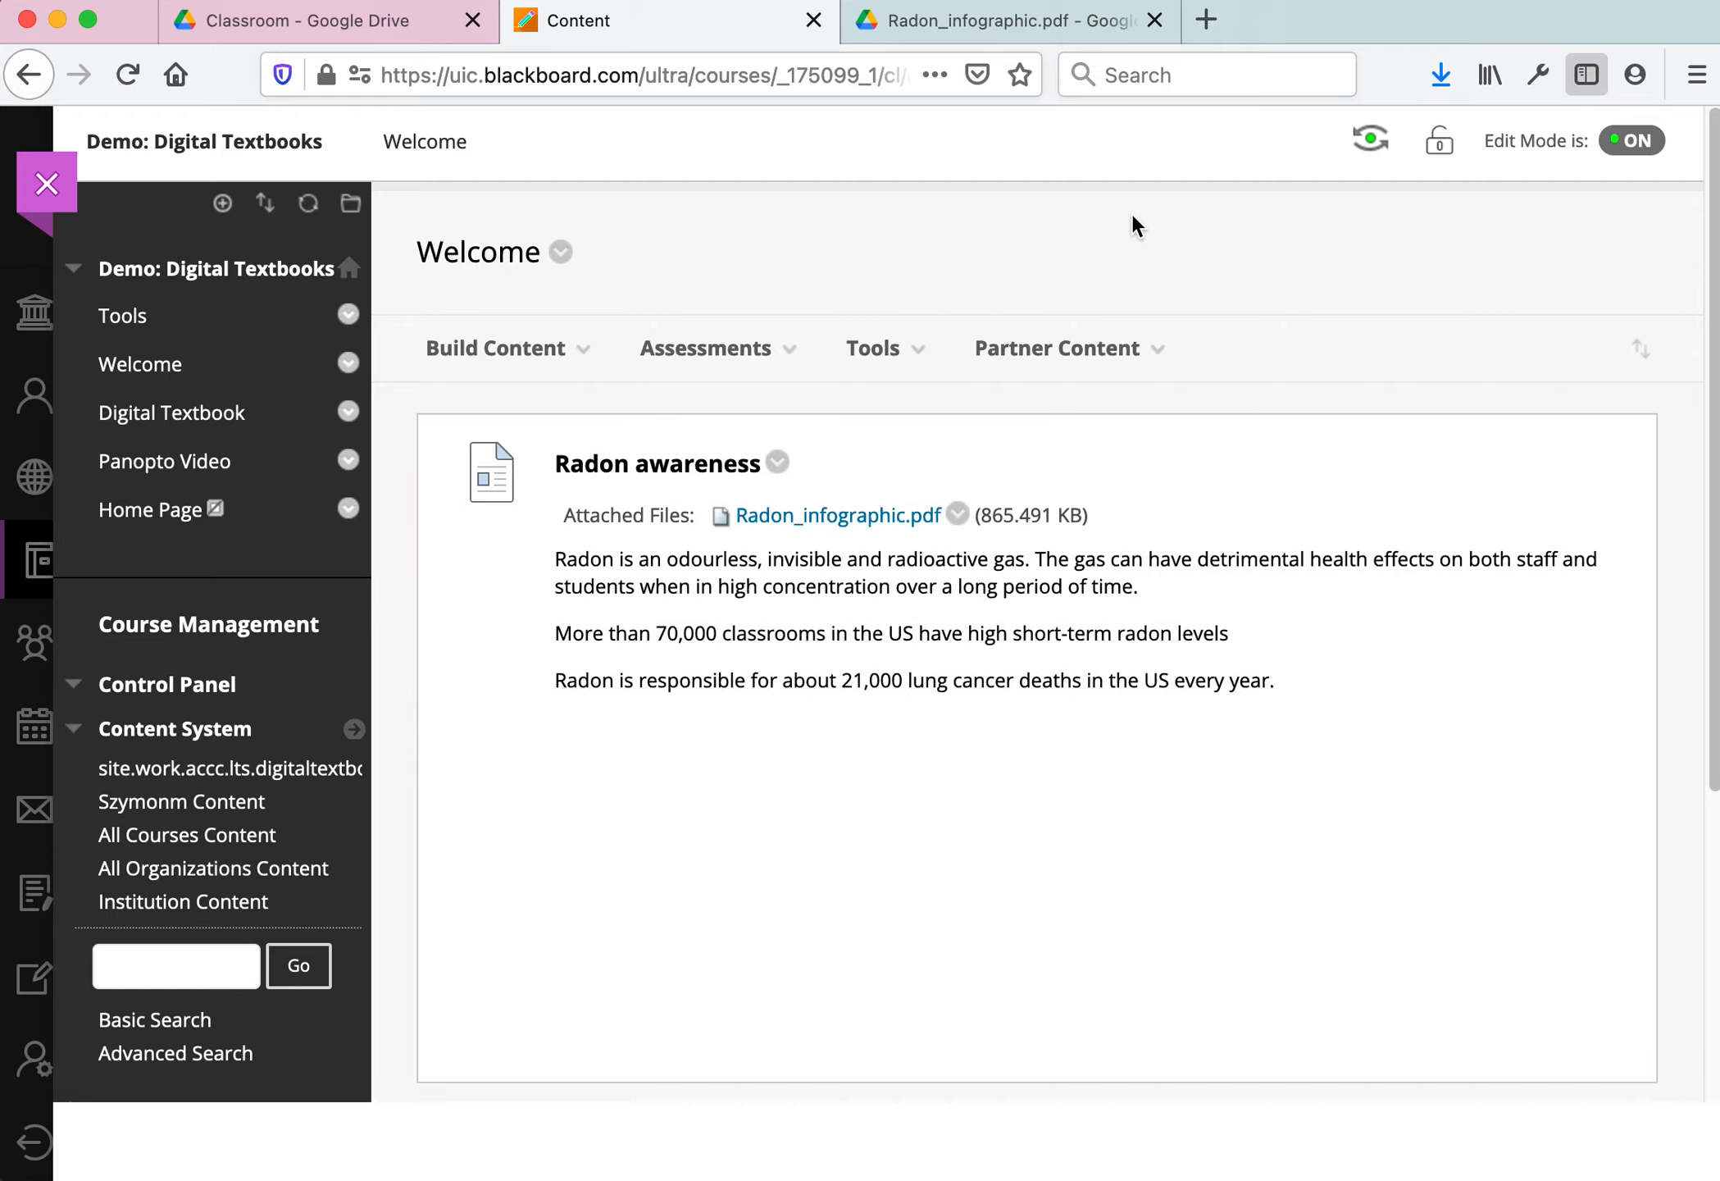
Switch to the Classroom folder in Google Drive and place only the Blackboard_Course Finder window over its empty area
click(400, 27)
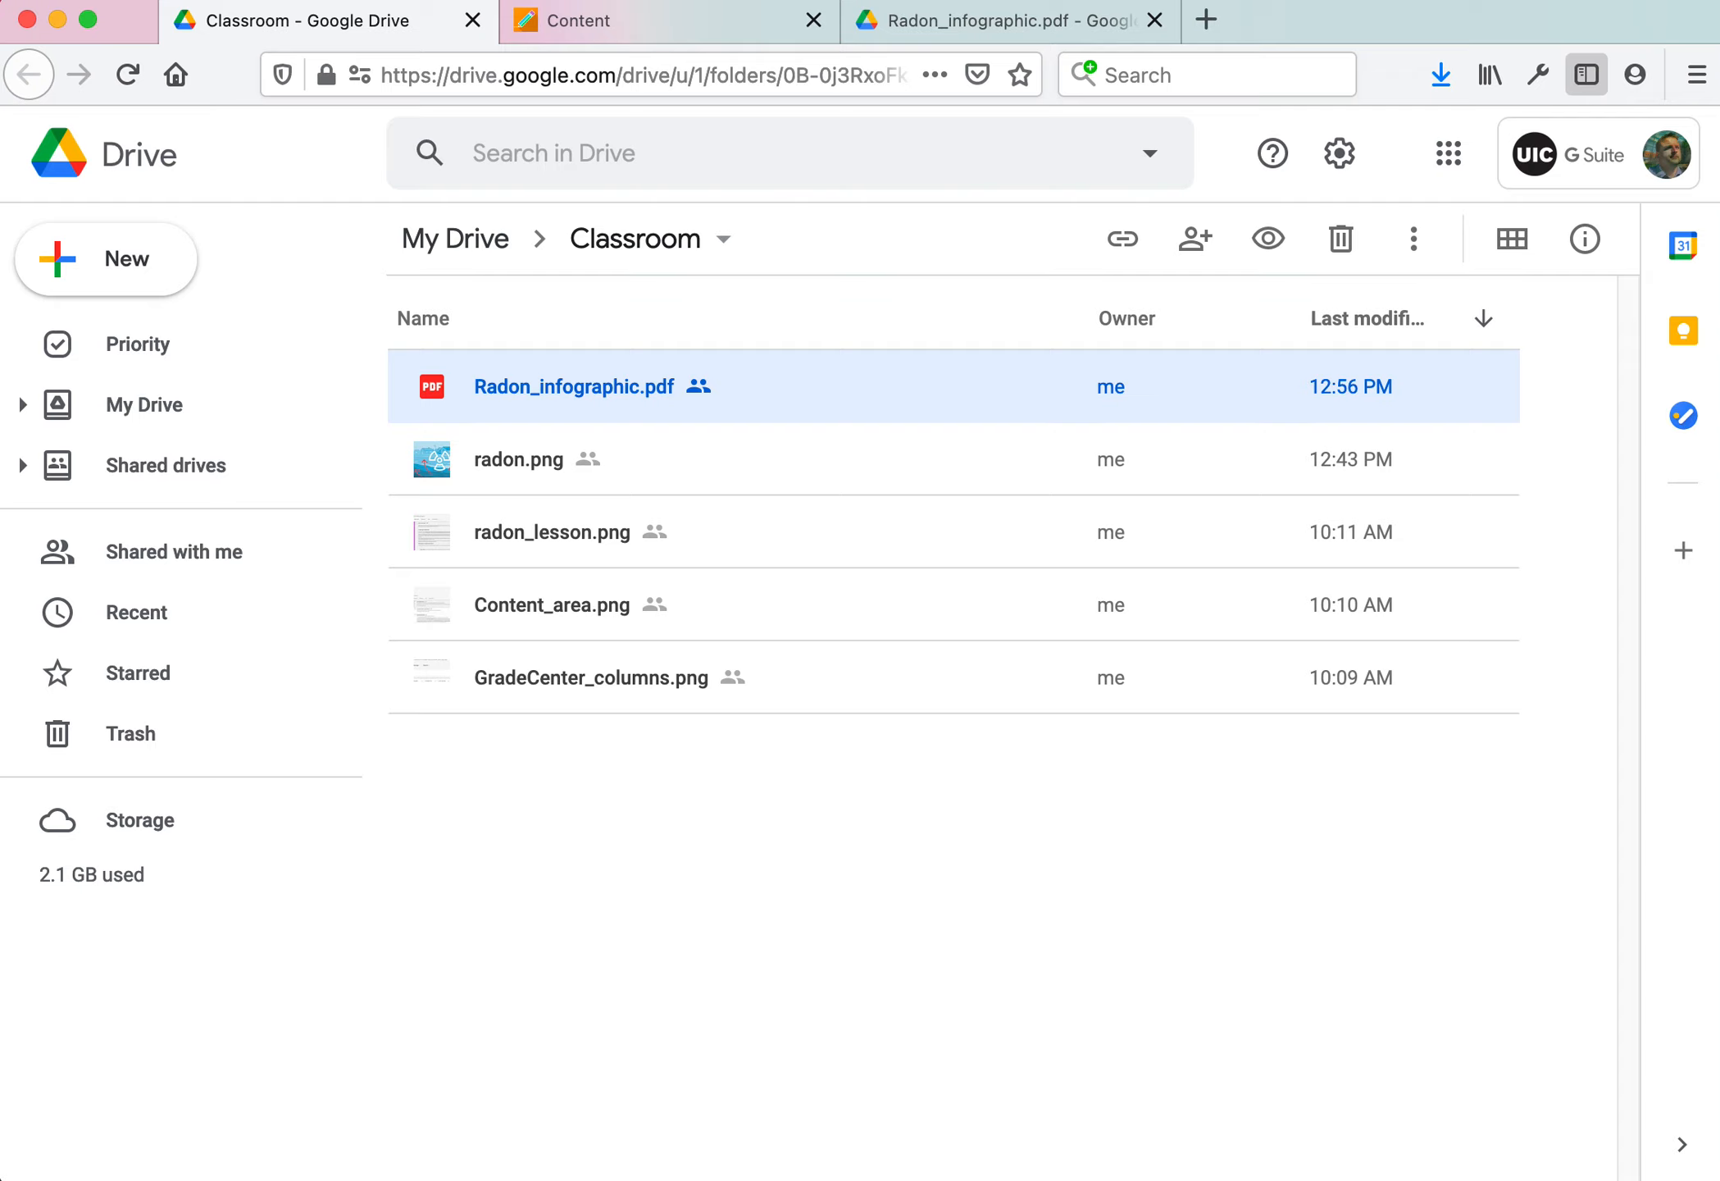
key(super+Tab)
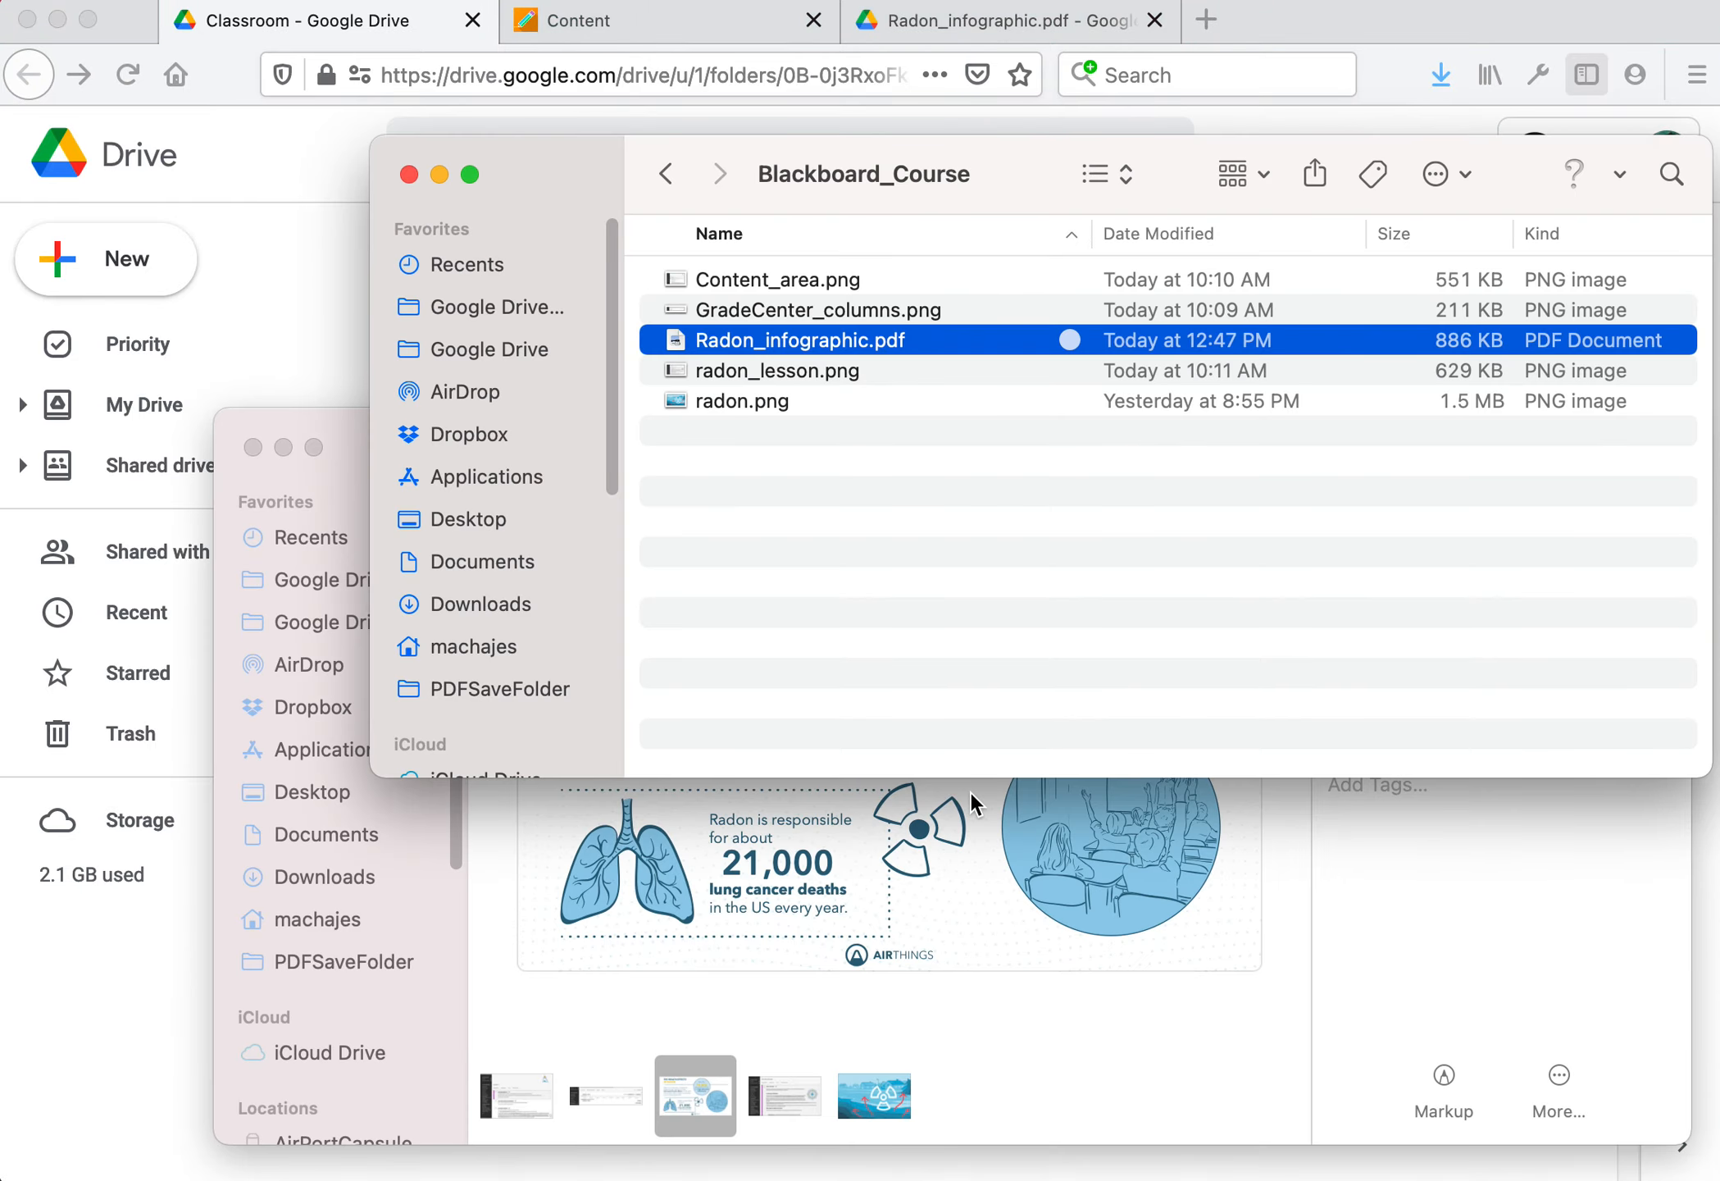
click(254, 447)
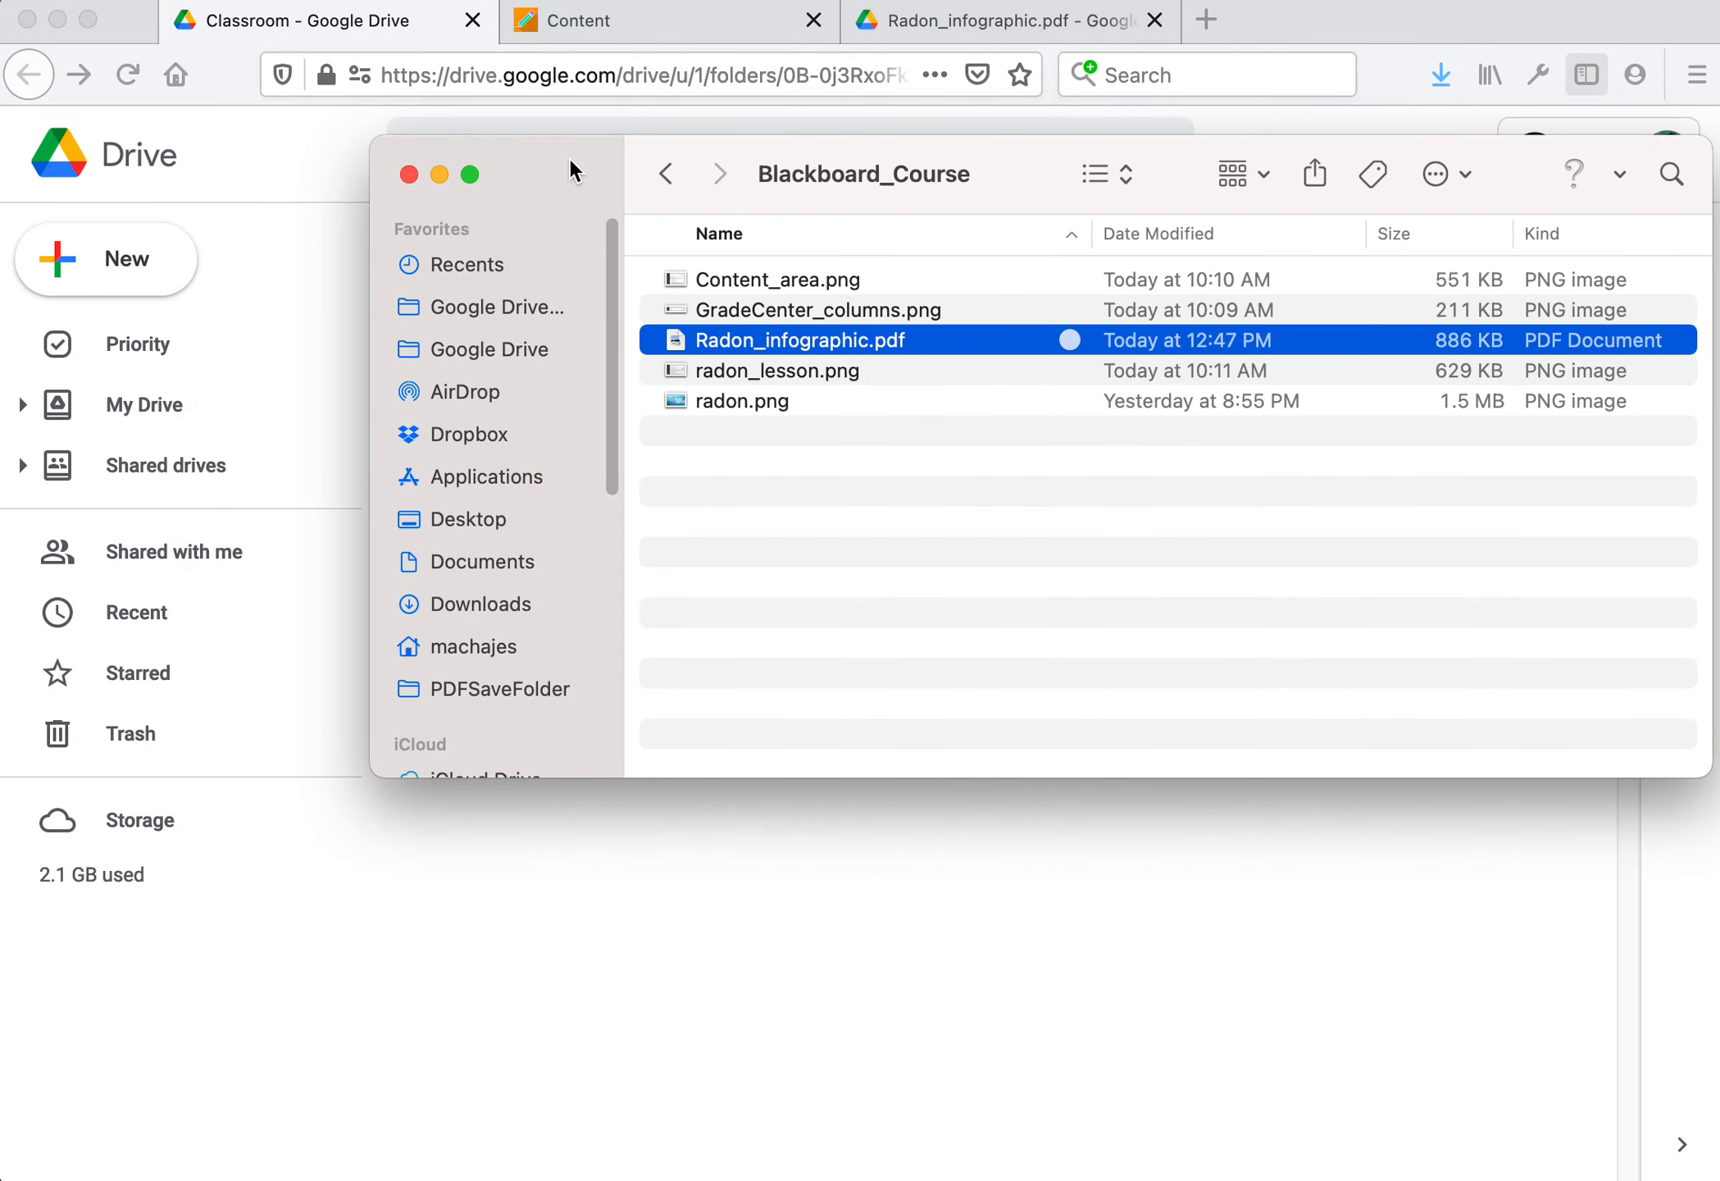
drag(568, 157, 962, 504)
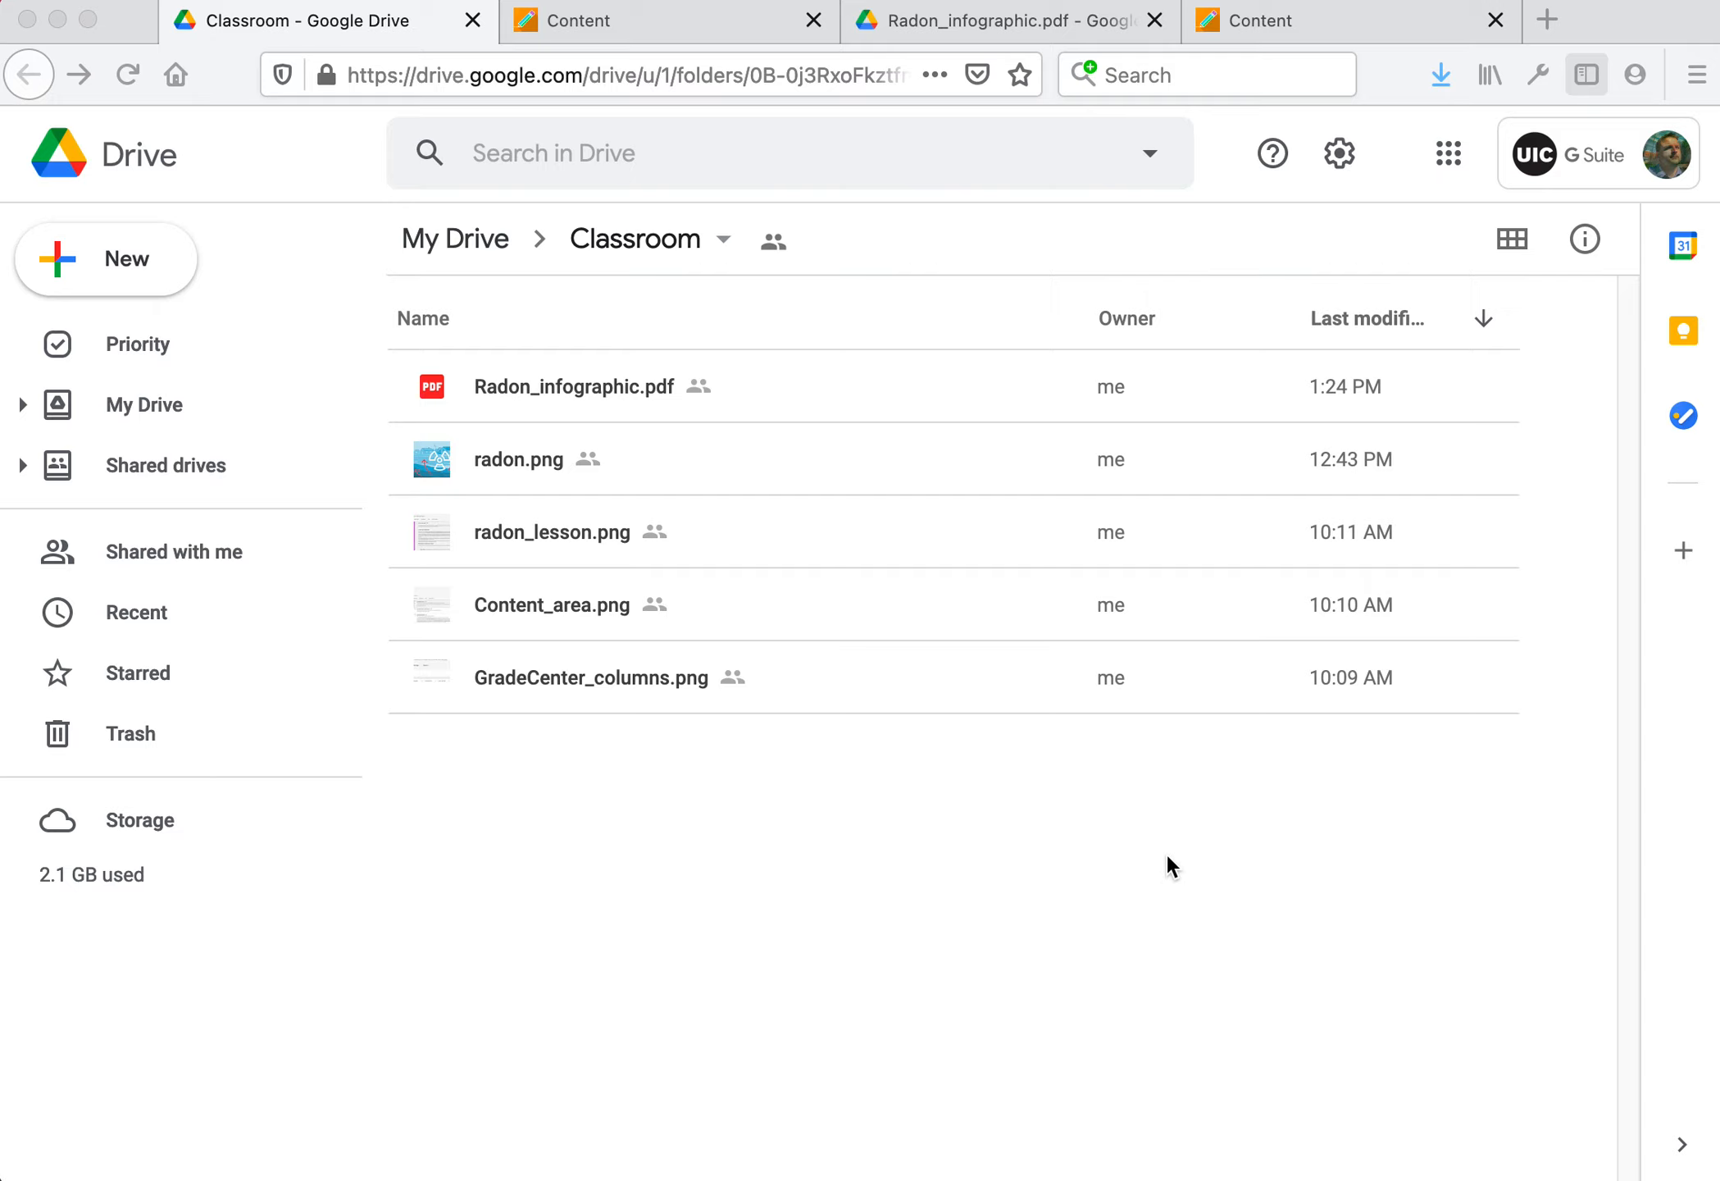
Change the link access of Radon_infographic.pdf to Anyone with the link
click(648, 246)
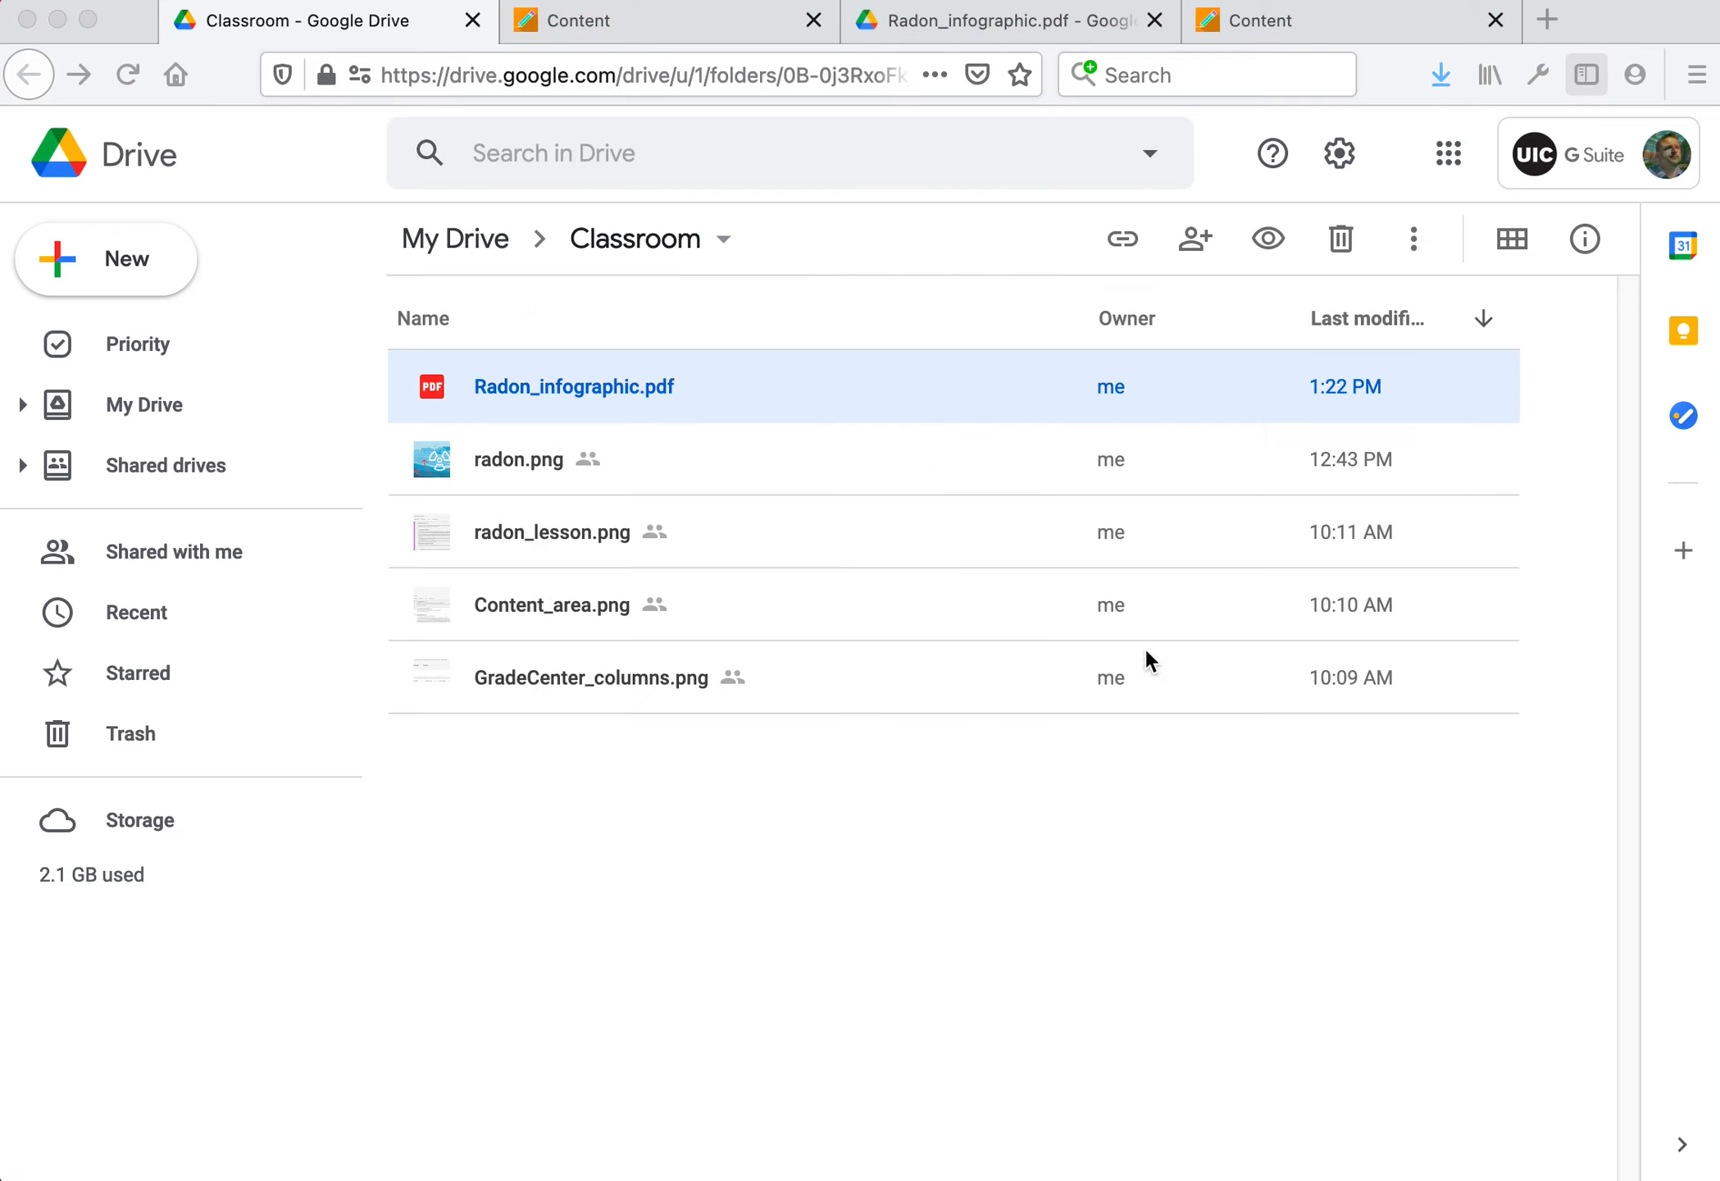
right_click(605, 386)
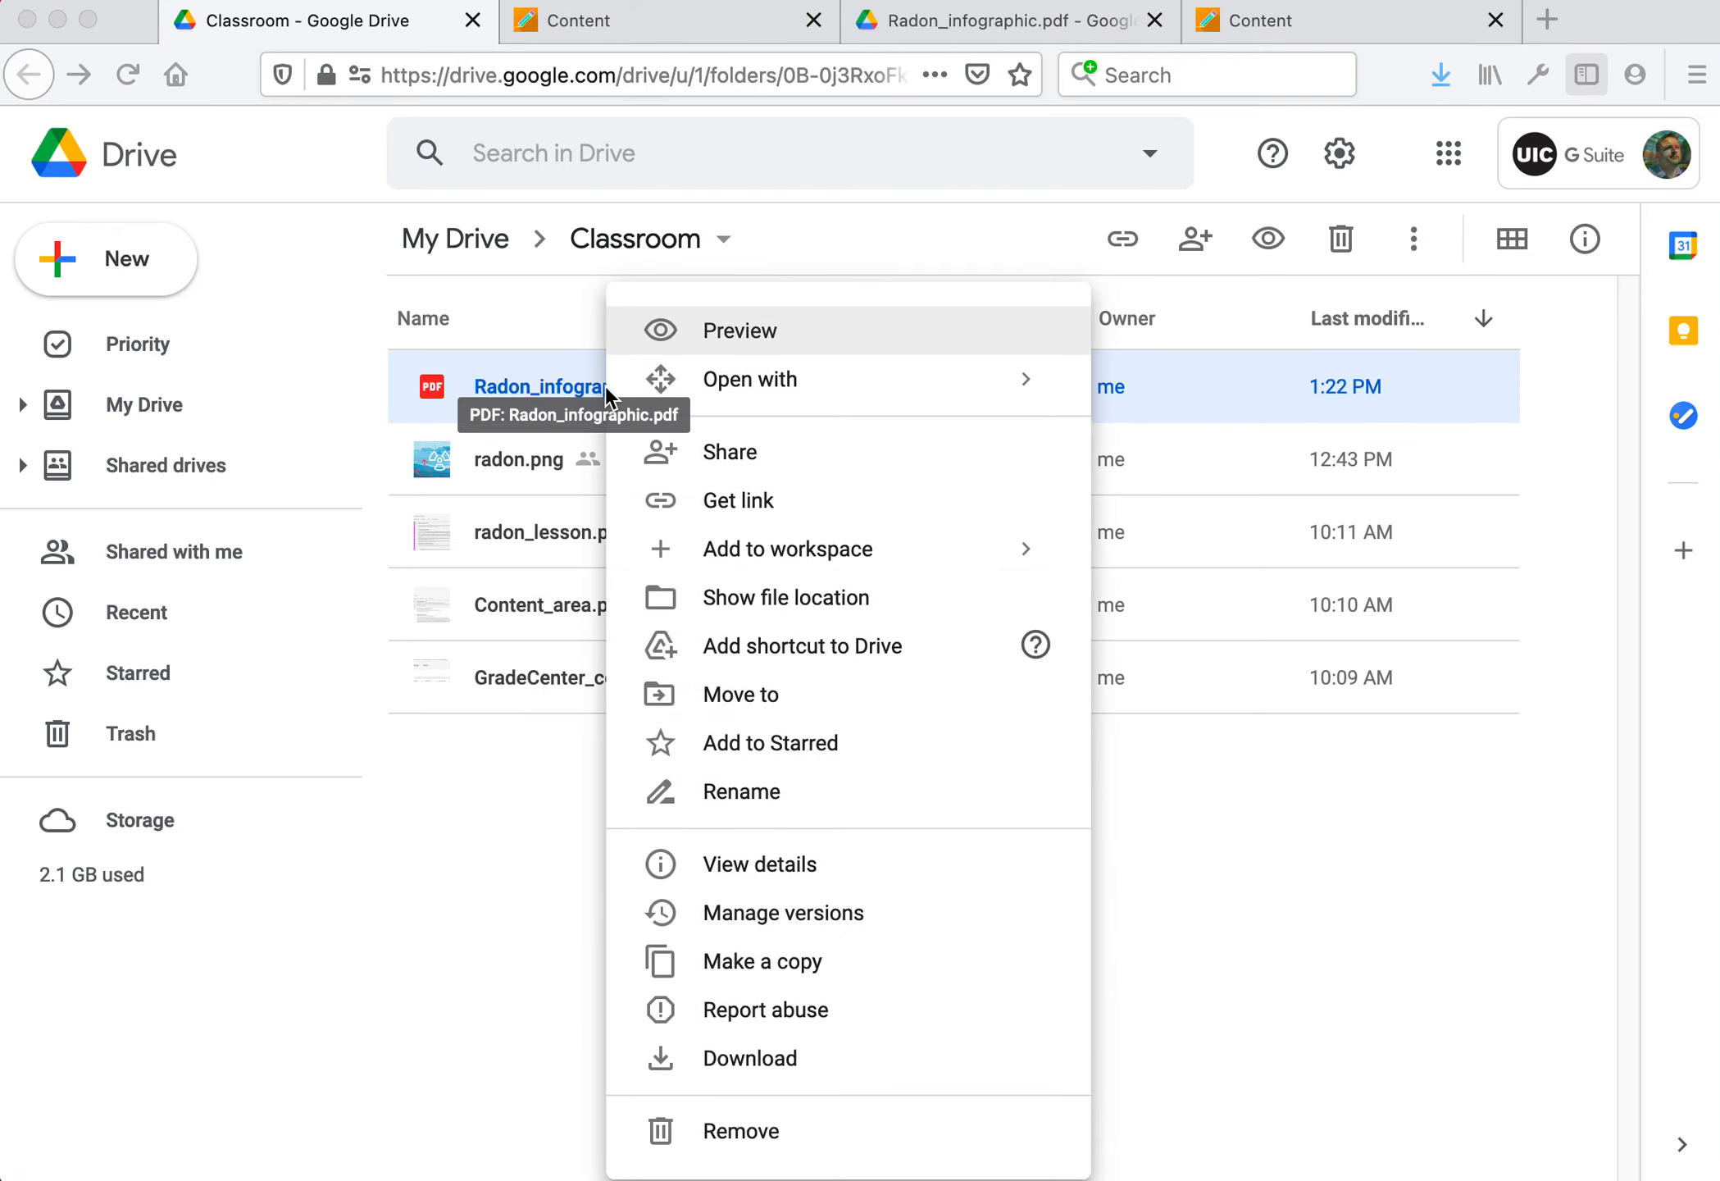
click(763, 509)
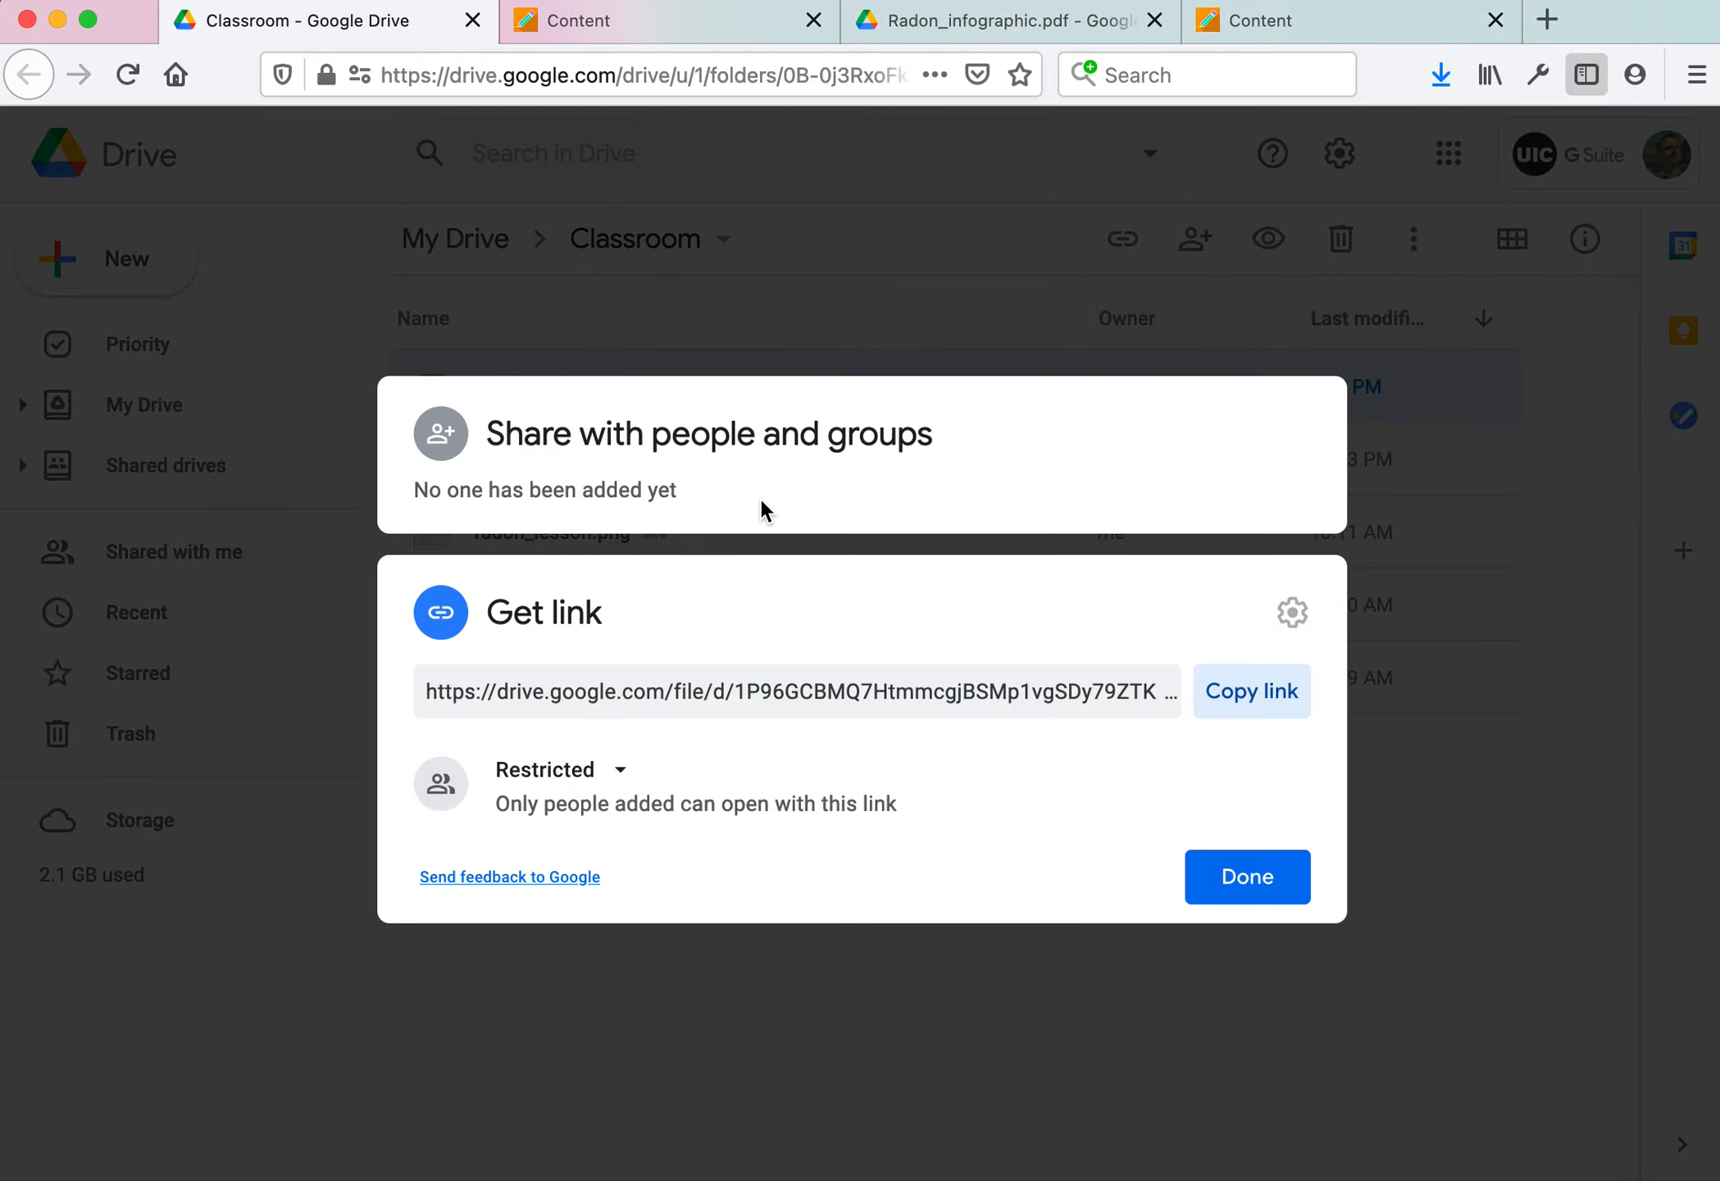
click(629, 771)
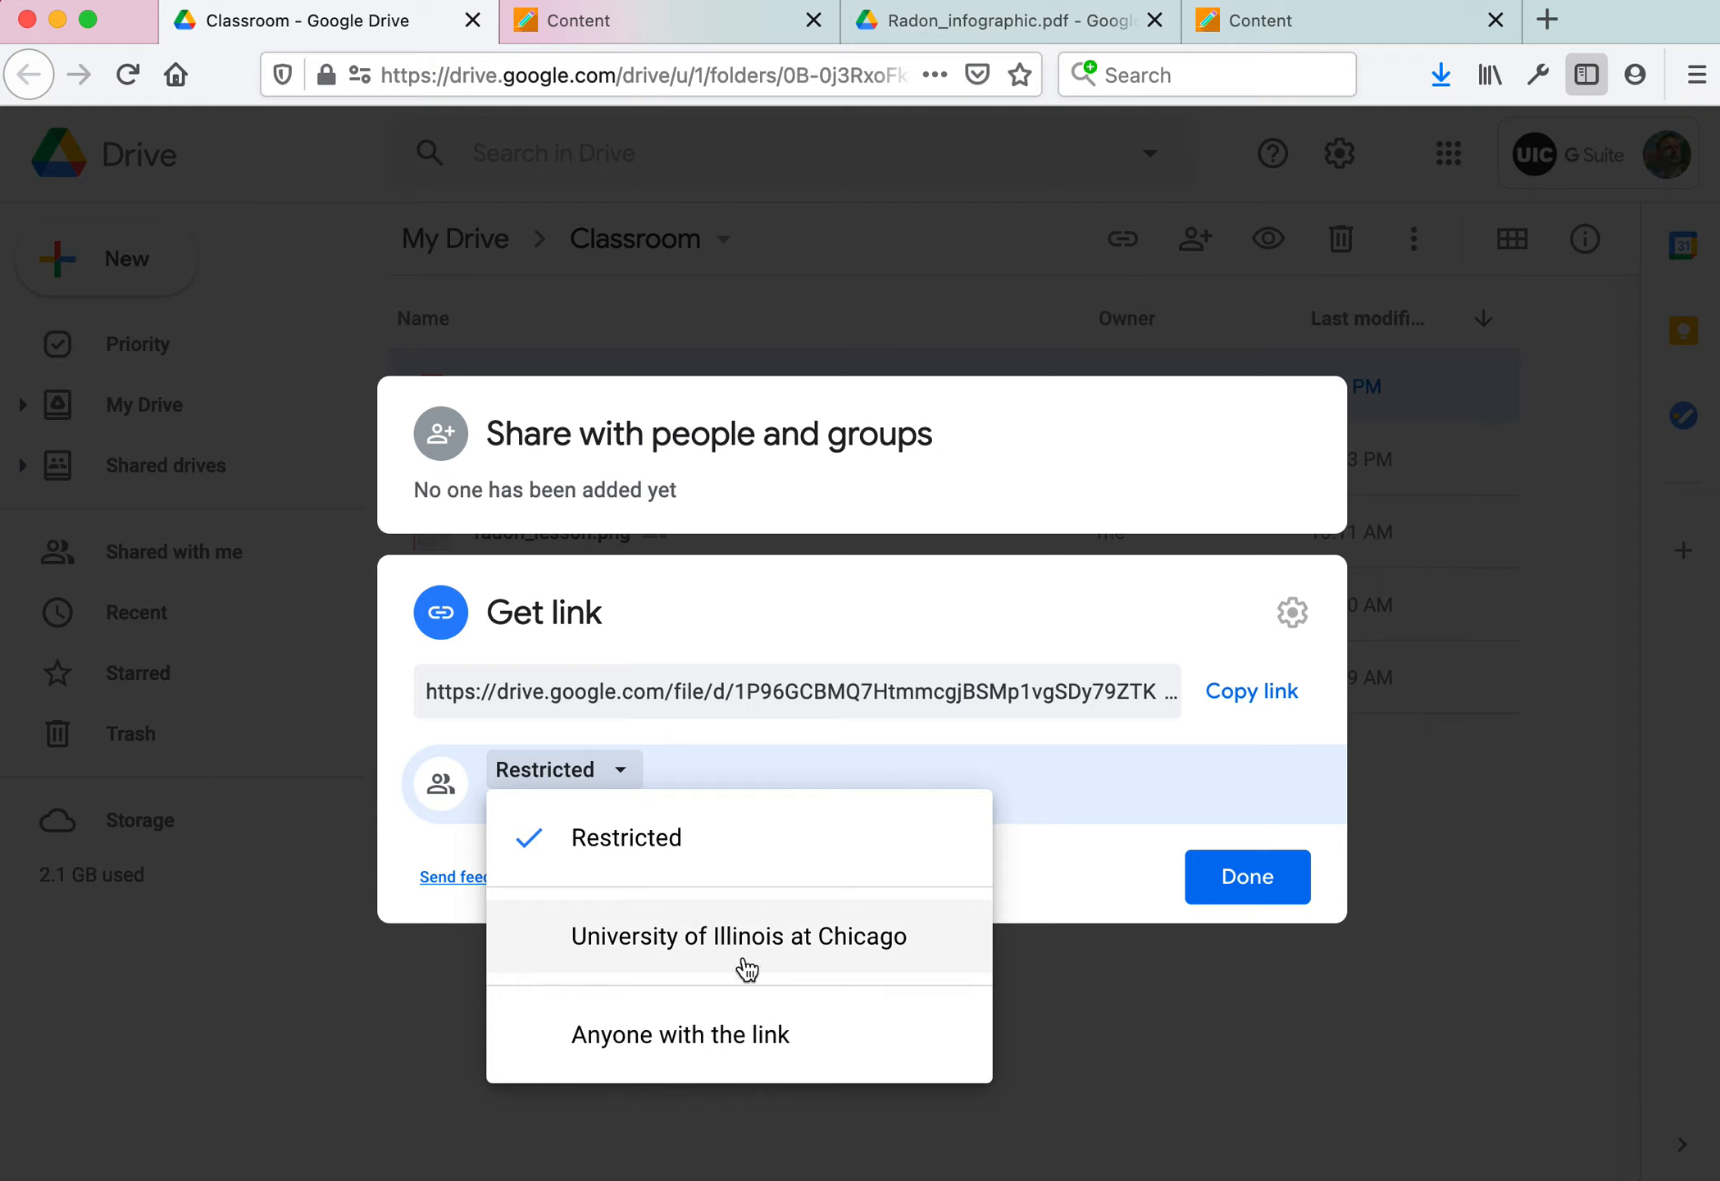
click(670, 1035)
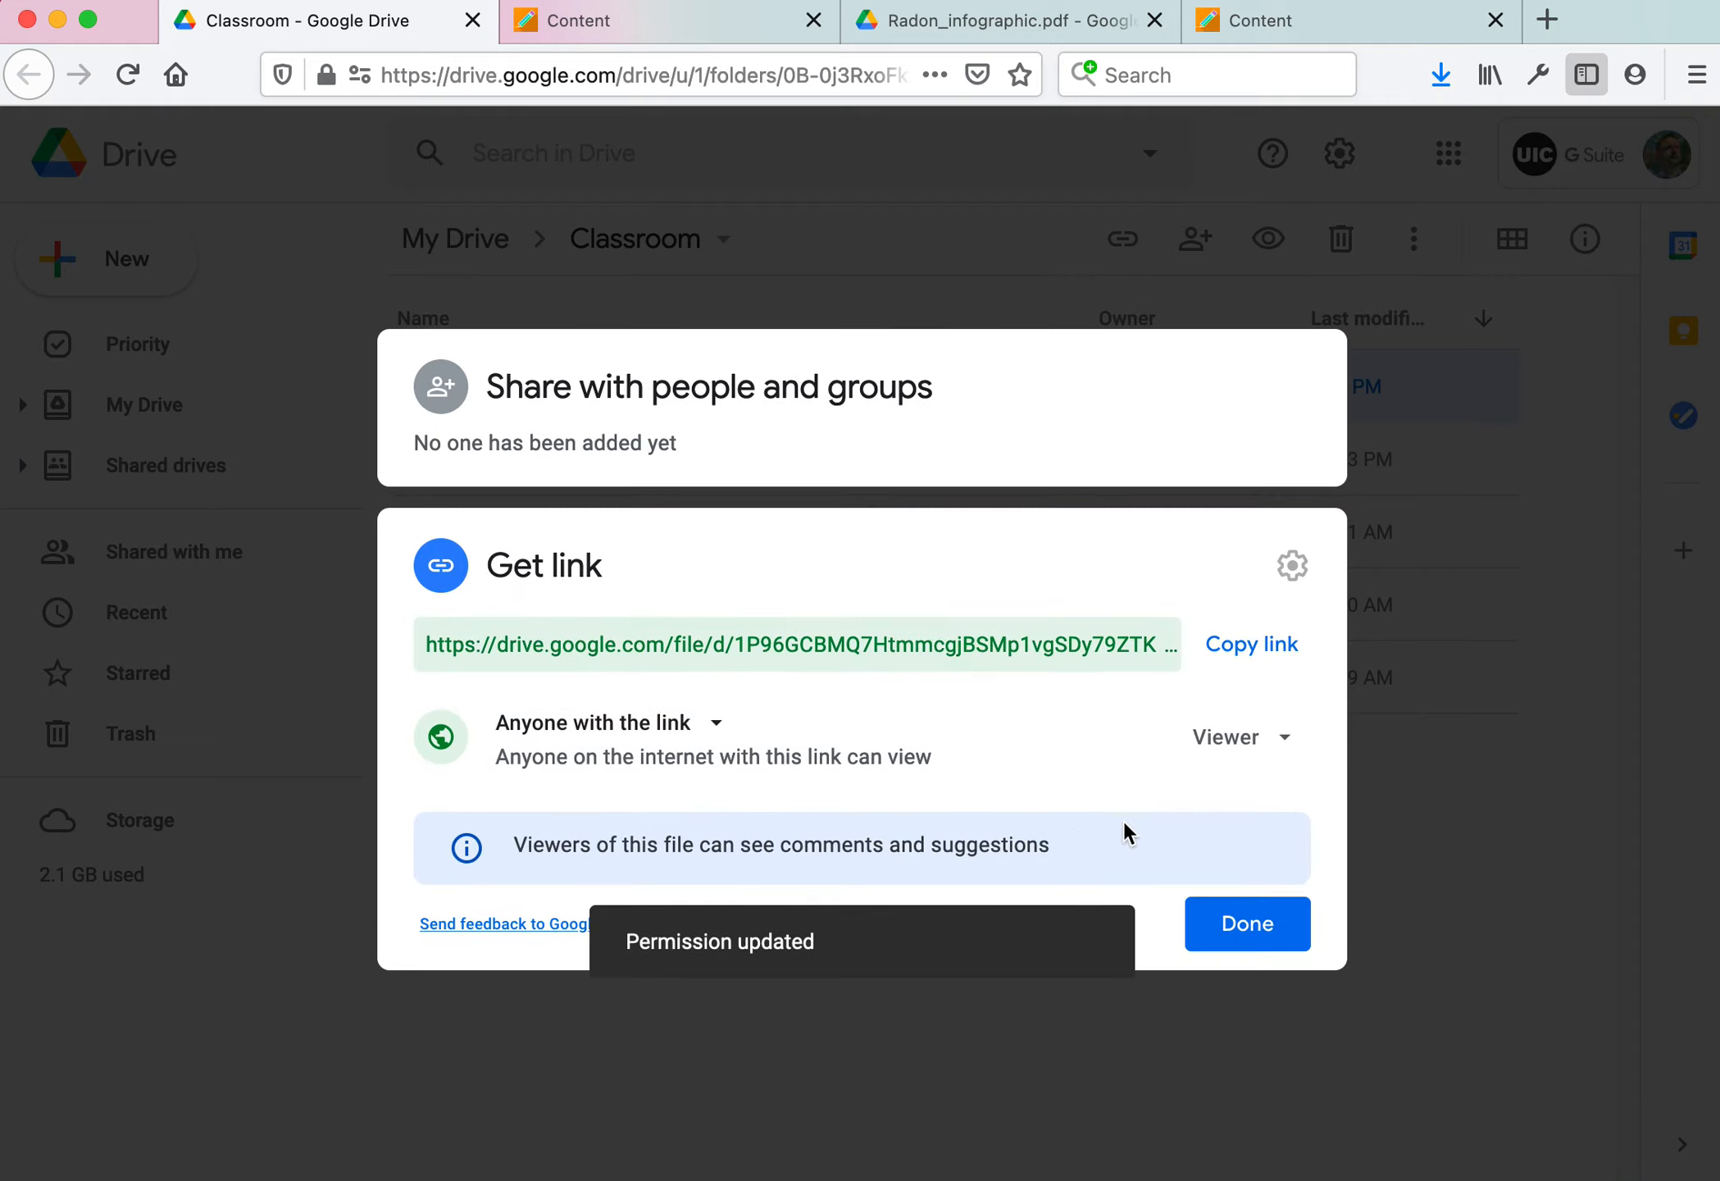
click(1259, 930)
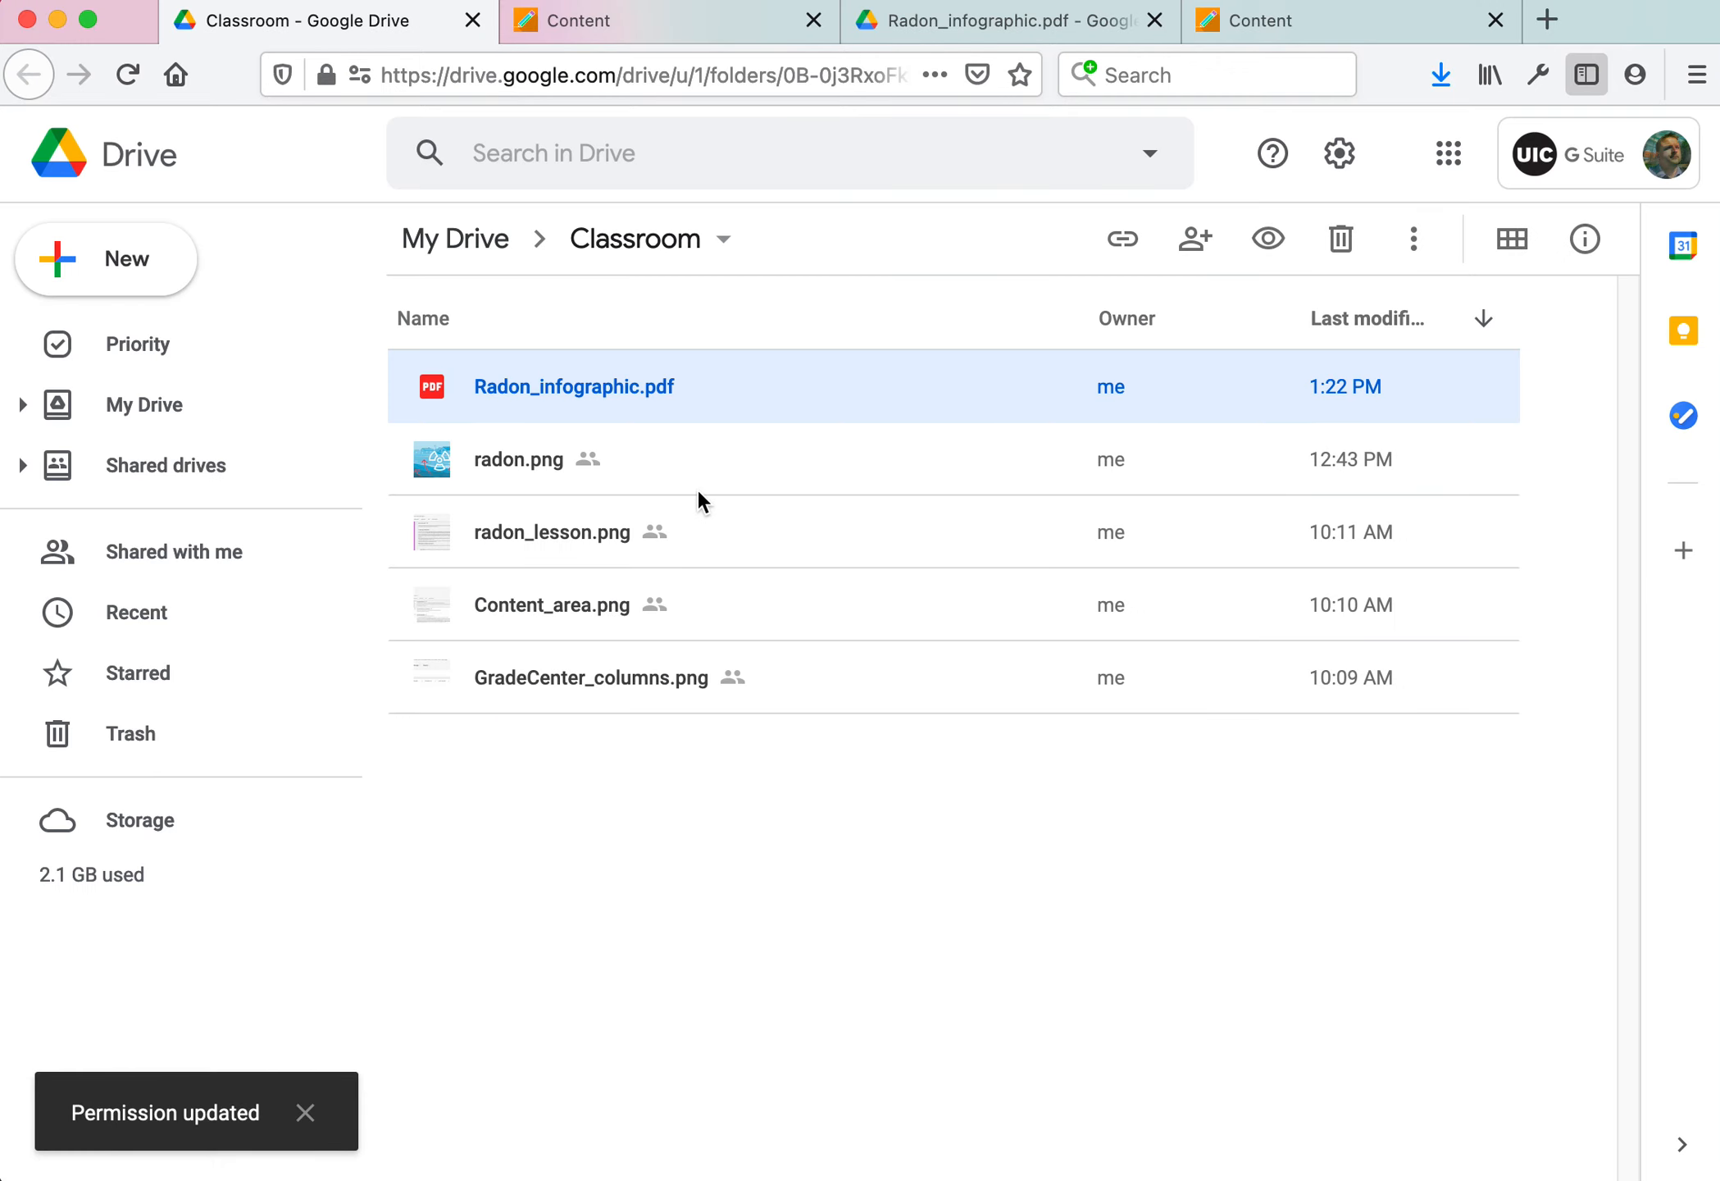
Review the people and groups sharing settings of Radon_infographic.pdf
right_click(649, 387)
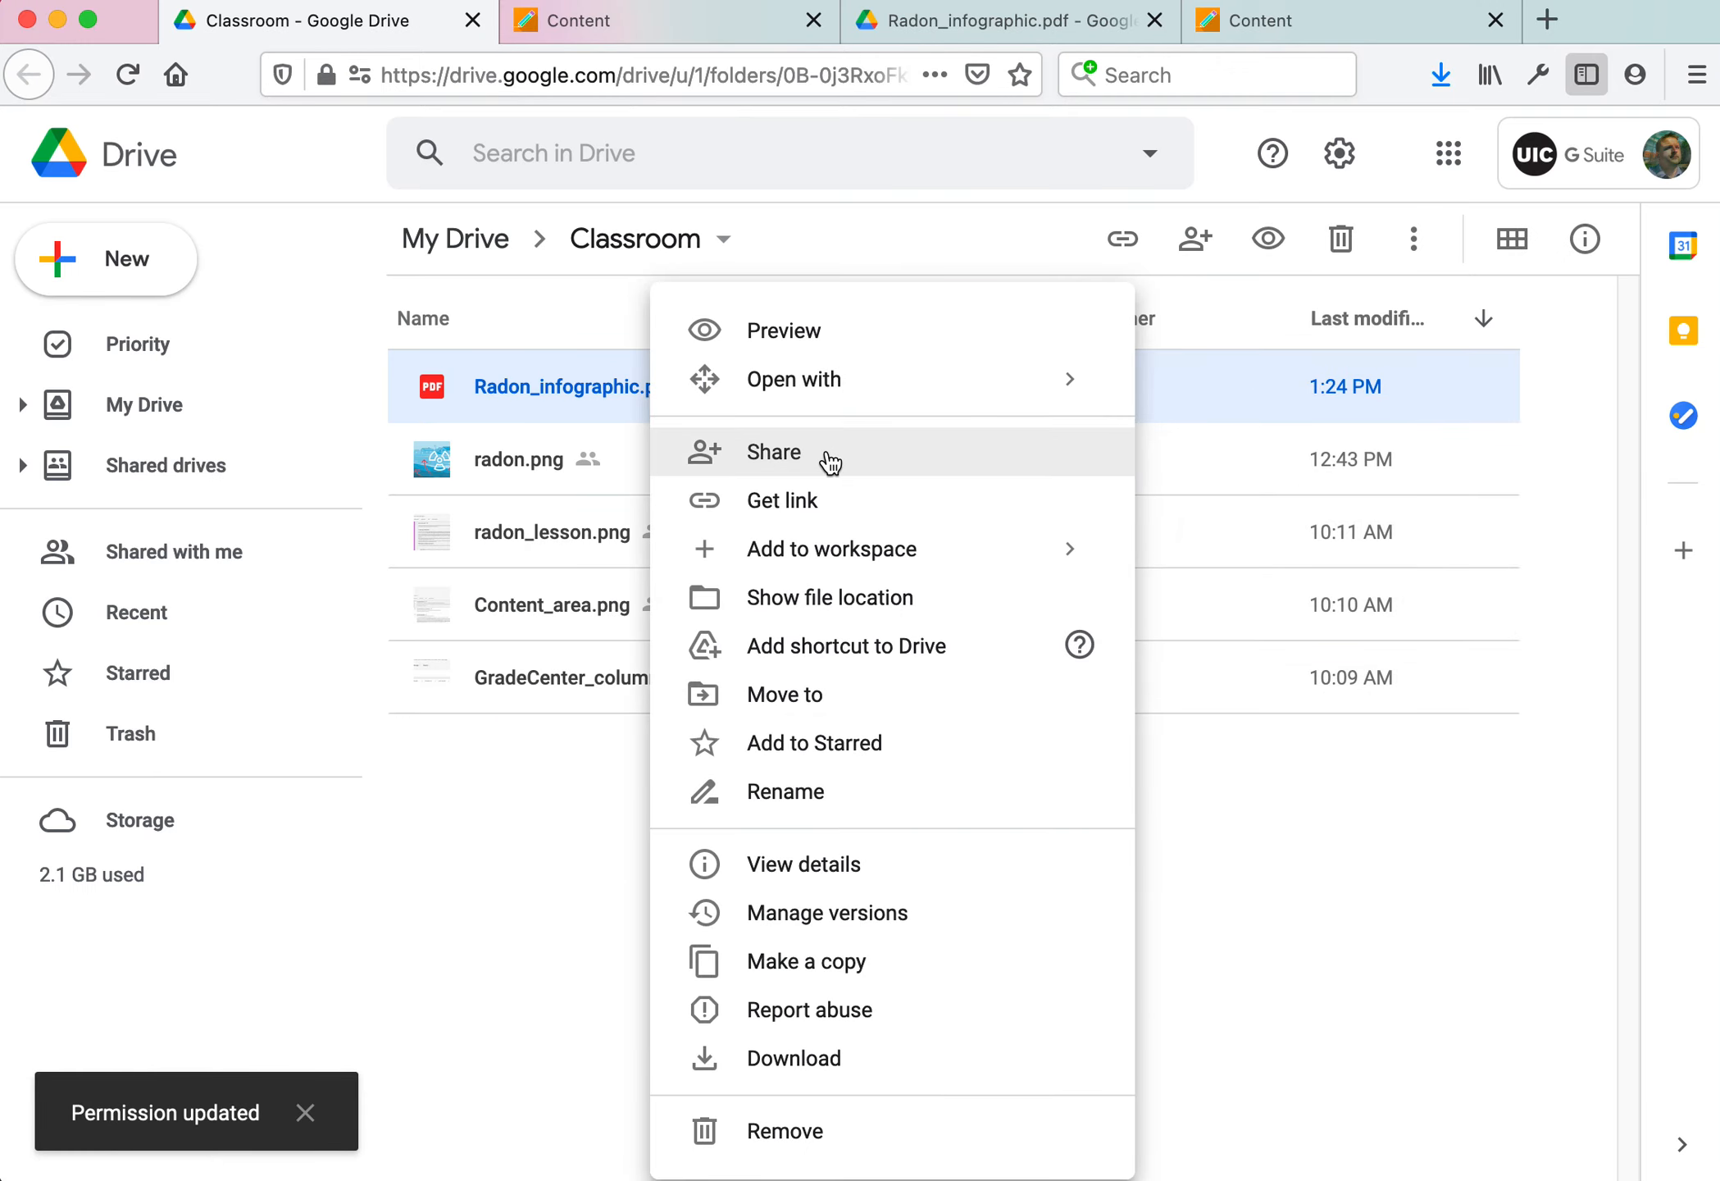
click(873, 449)
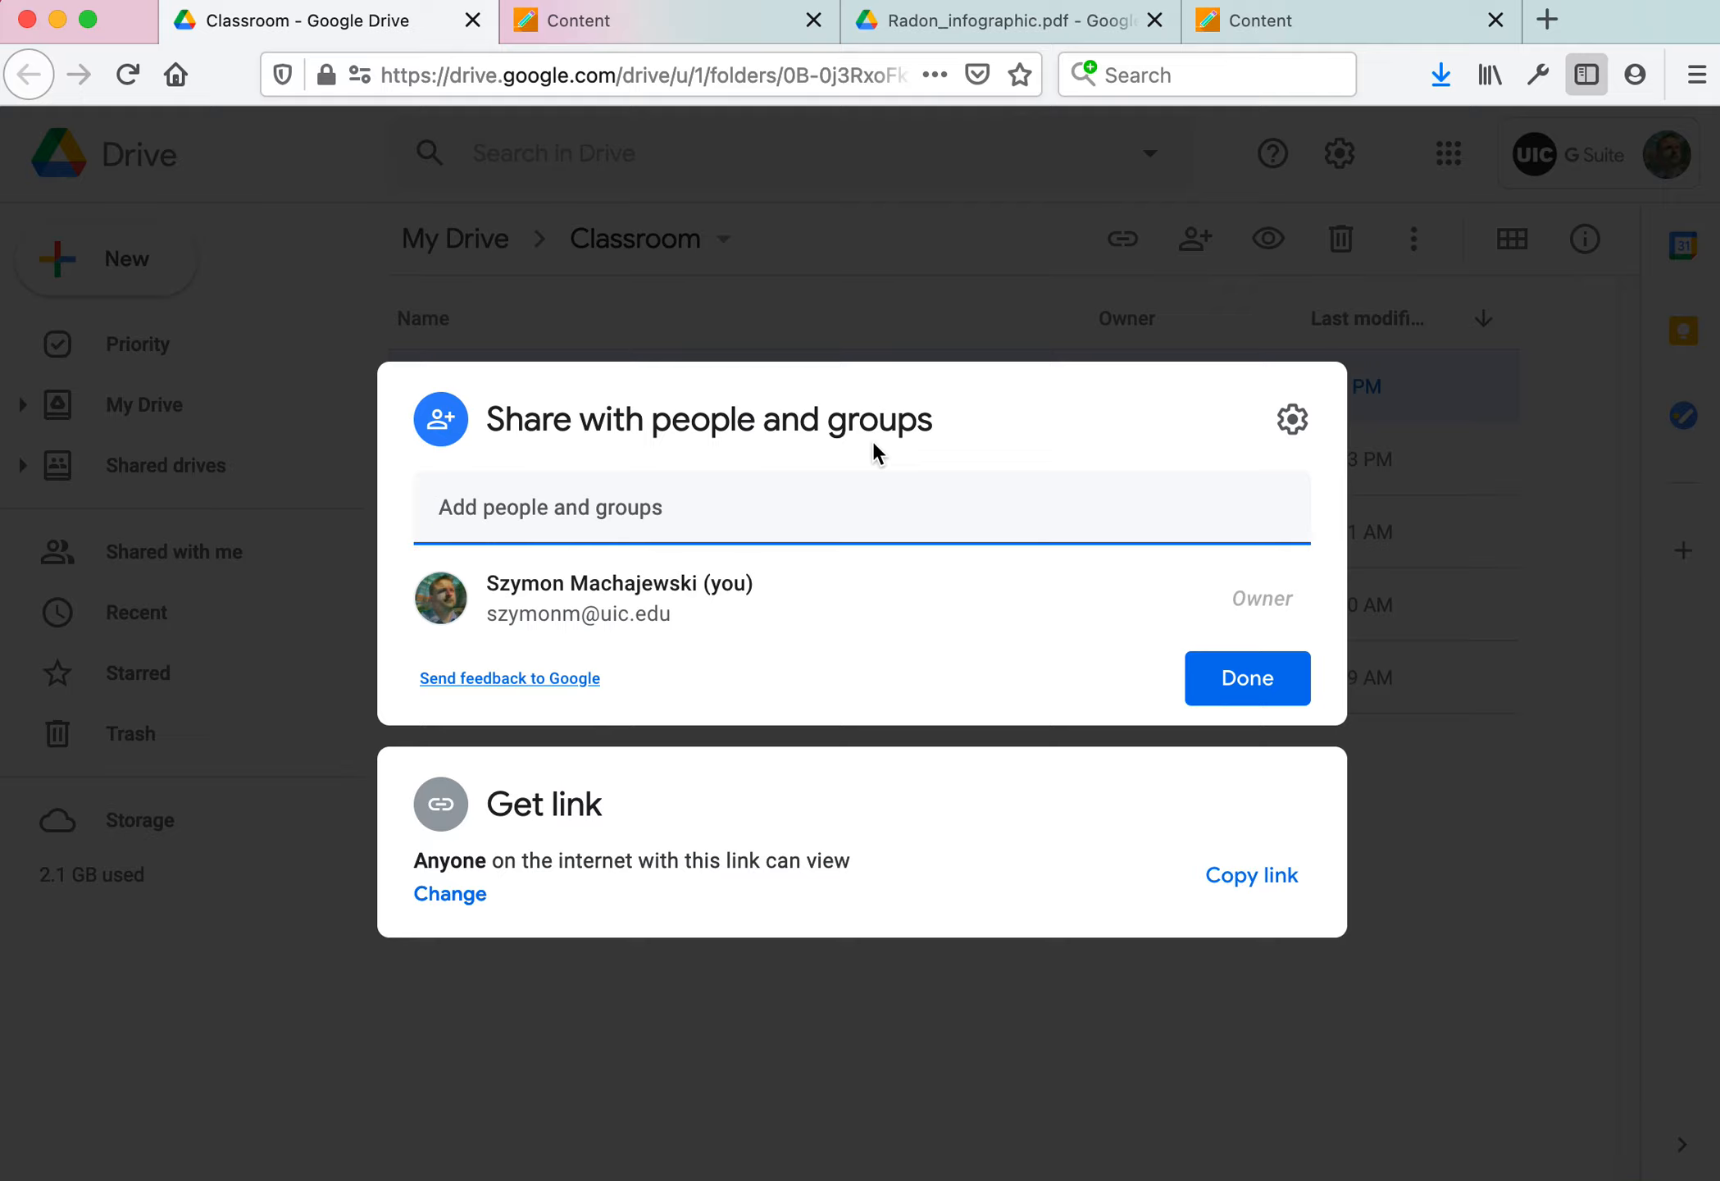
click(1253, 683)
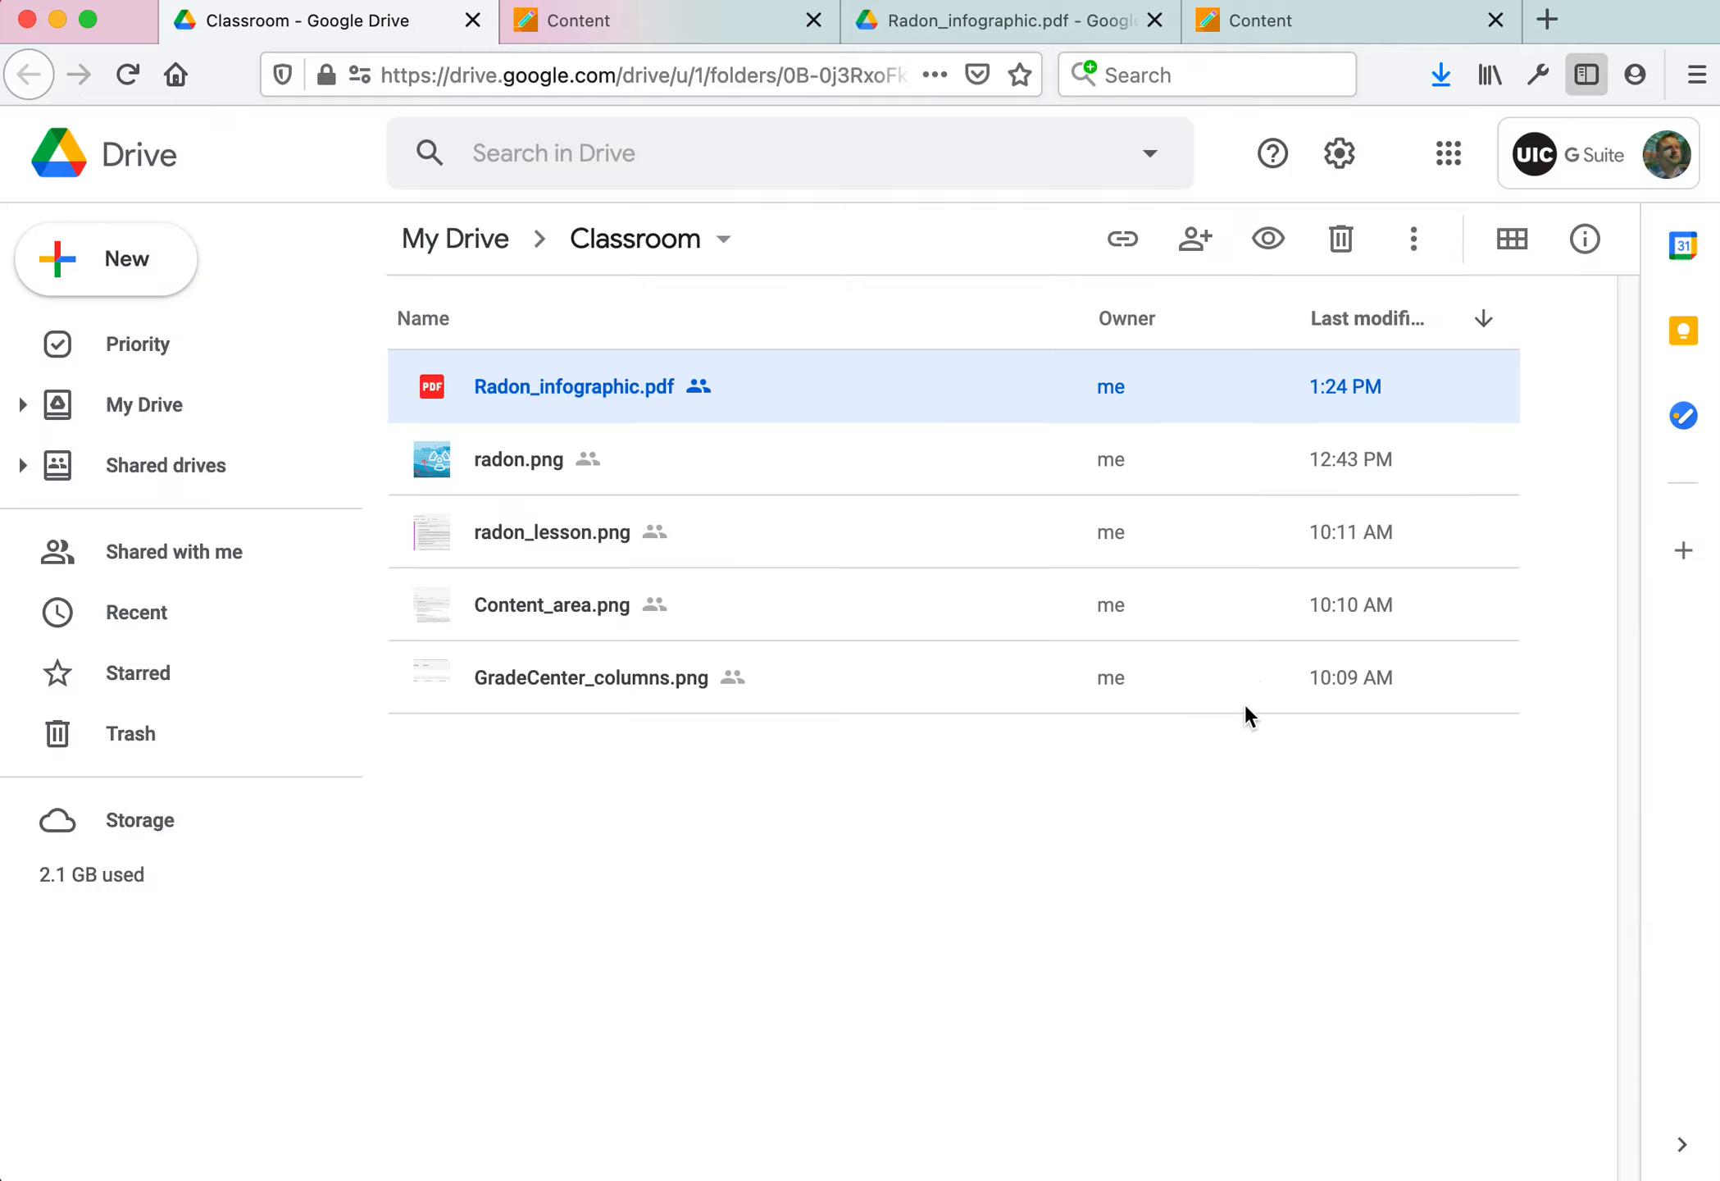
Copy the sharing link of Radon_infographic.pdf
right_click(647, 387)
click(783, 496)
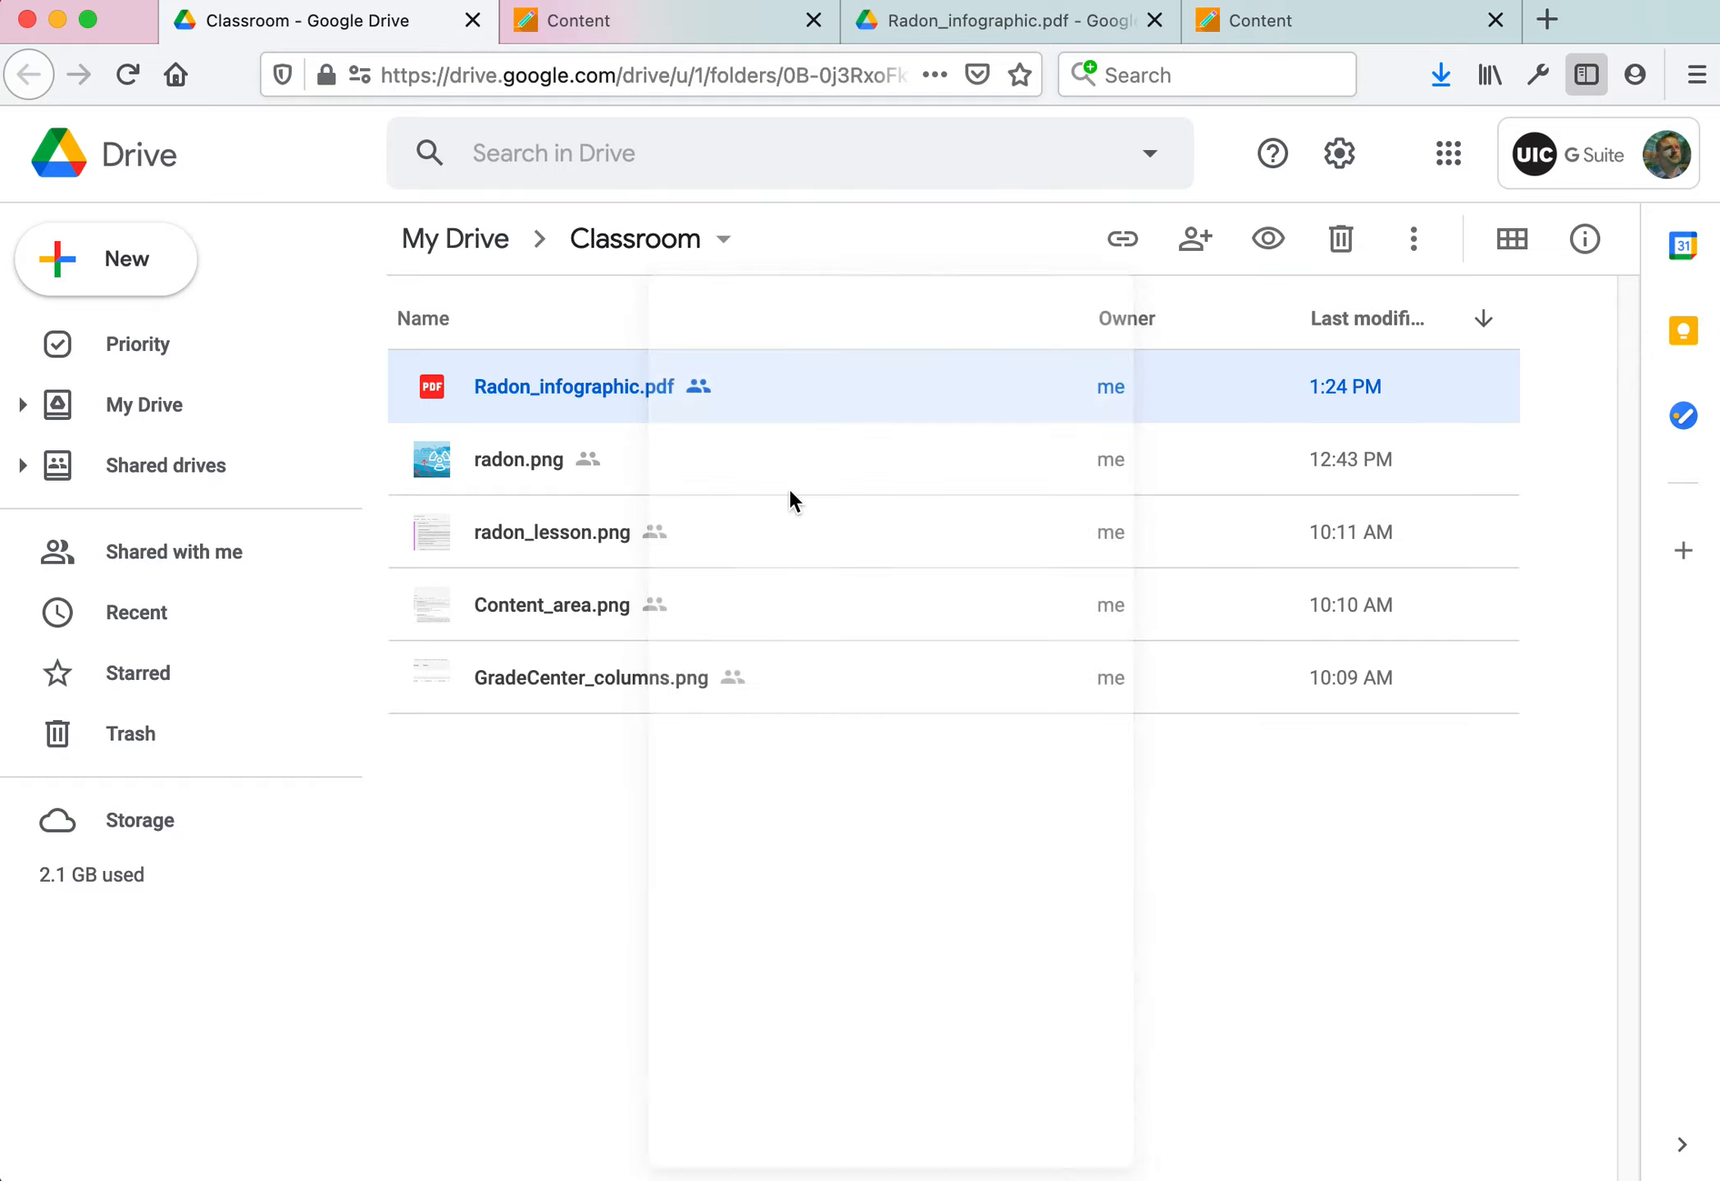
click(1246, 649)
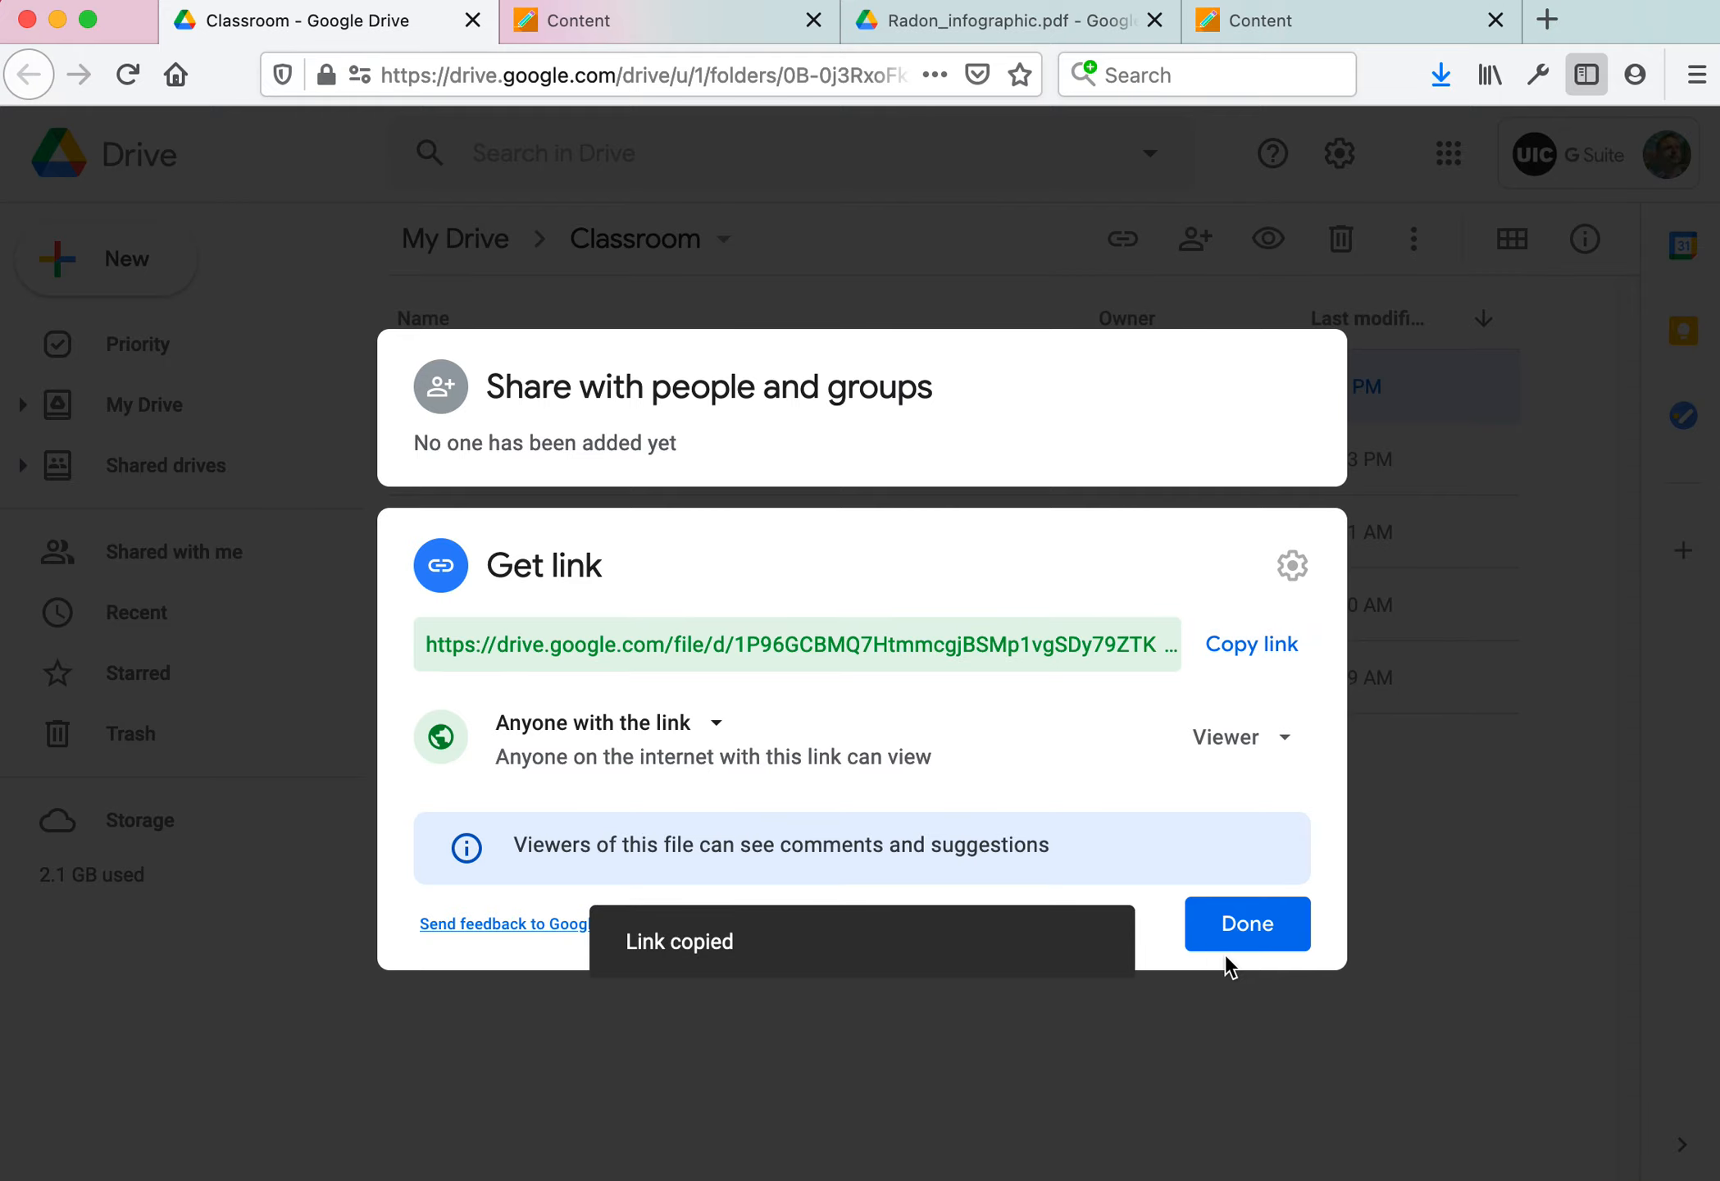
click(1255, 935)
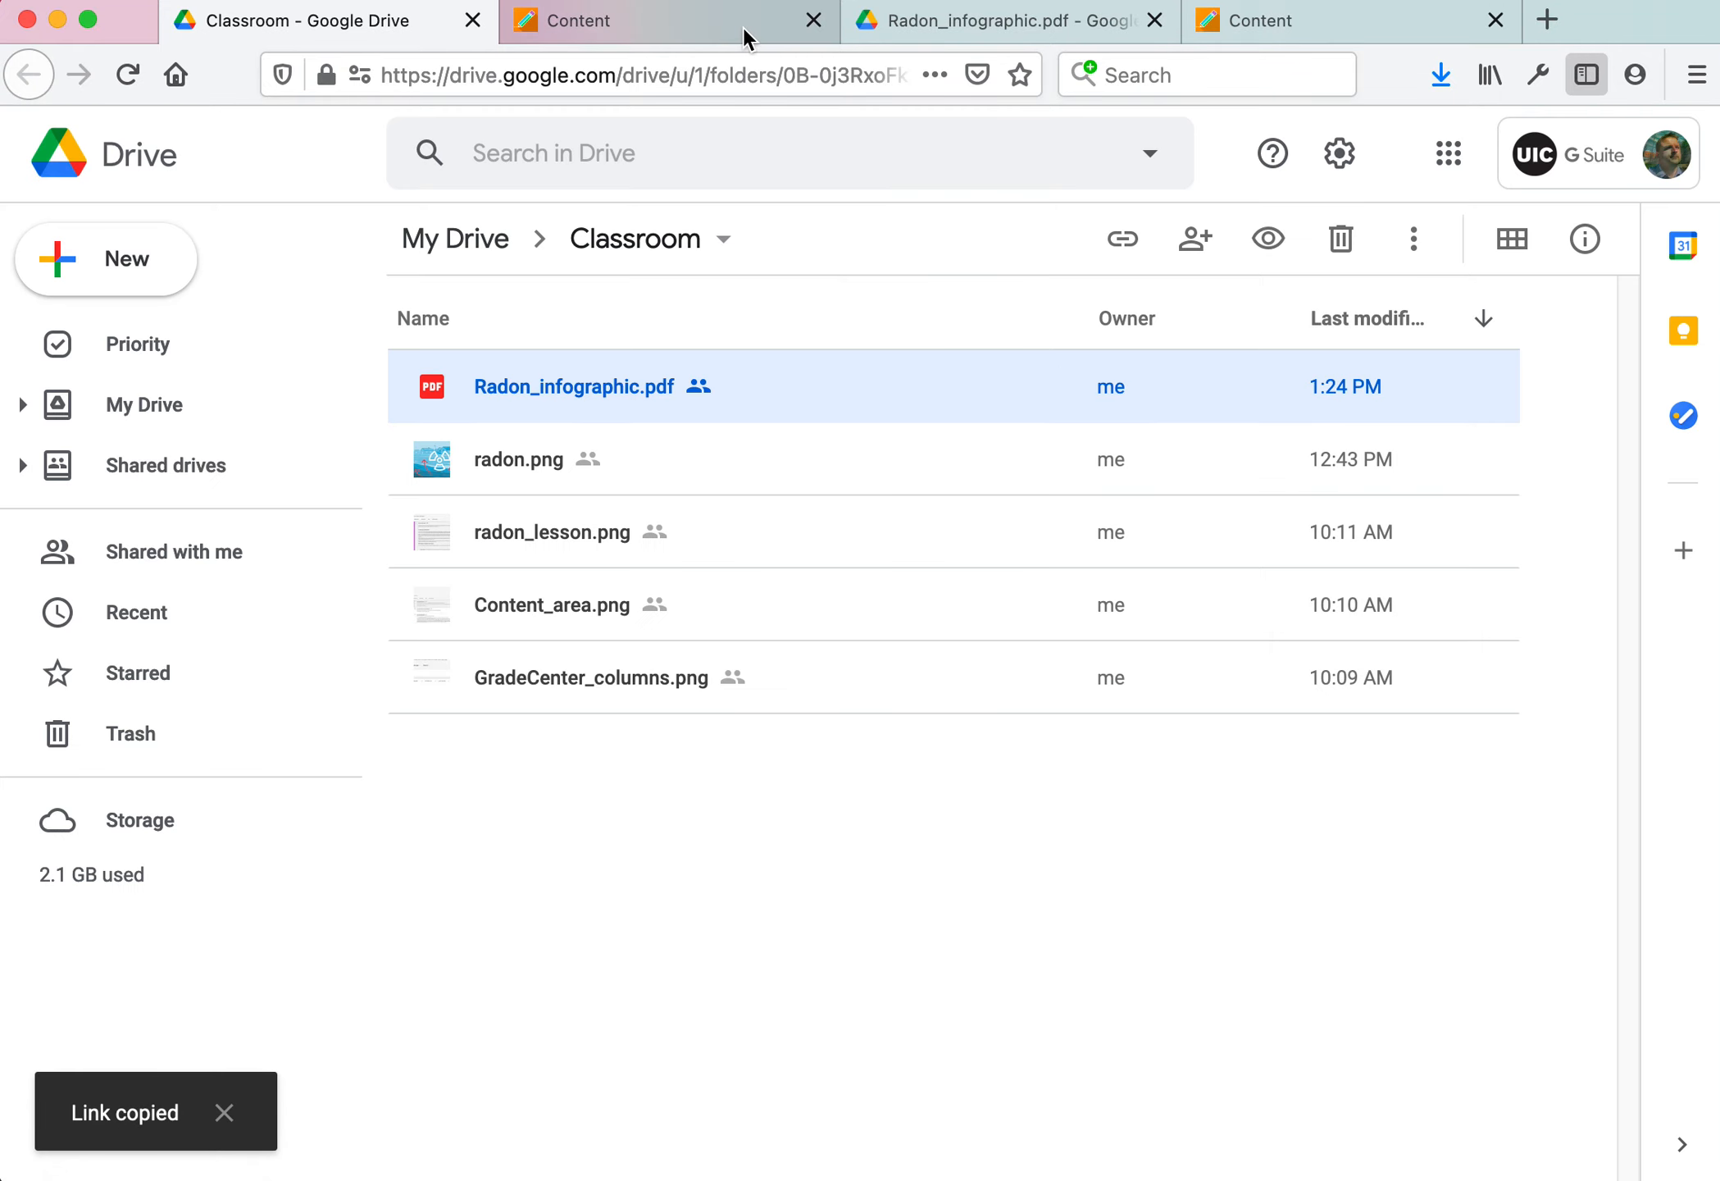
Switch to the Blackboard course and create a web link named Radon awareness in Welcome, with the copied Drive link as its URL
click(743, 27)
click(873, 347)
click(717, 673)
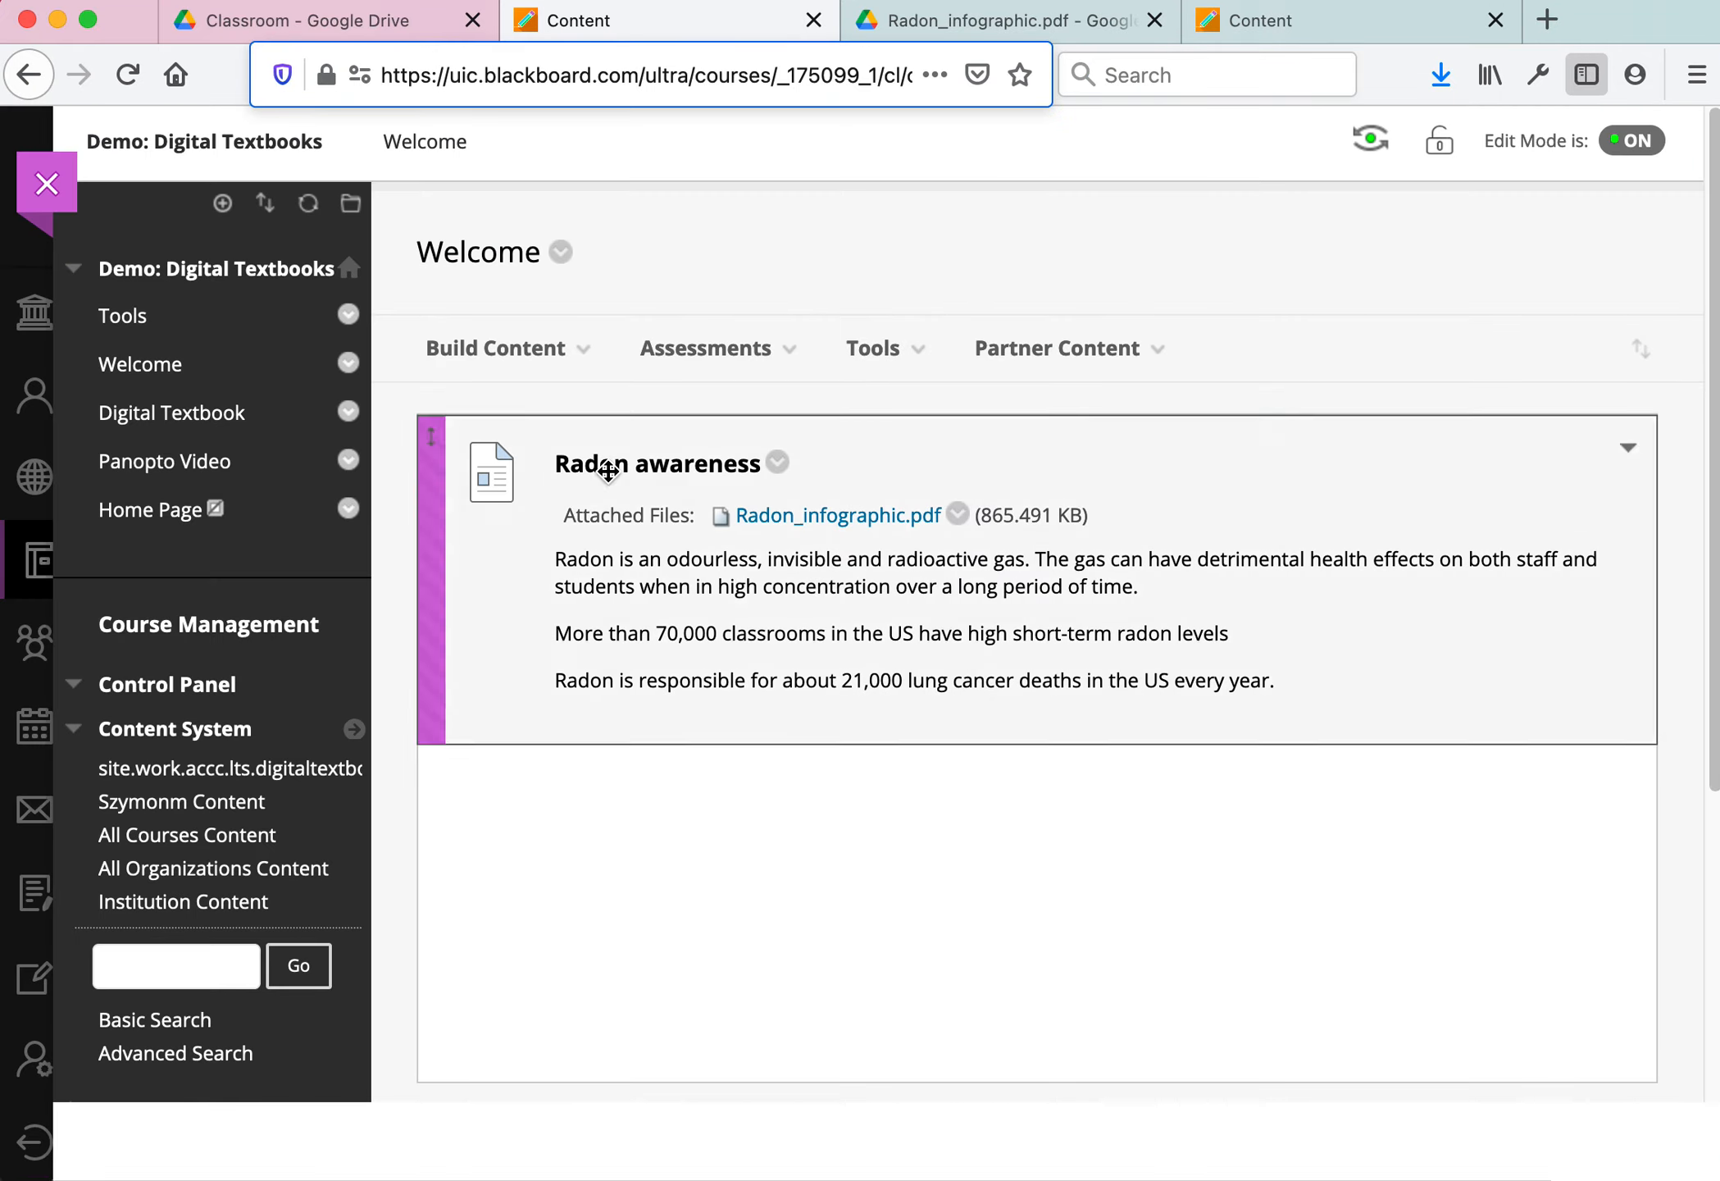
click(511, 342)
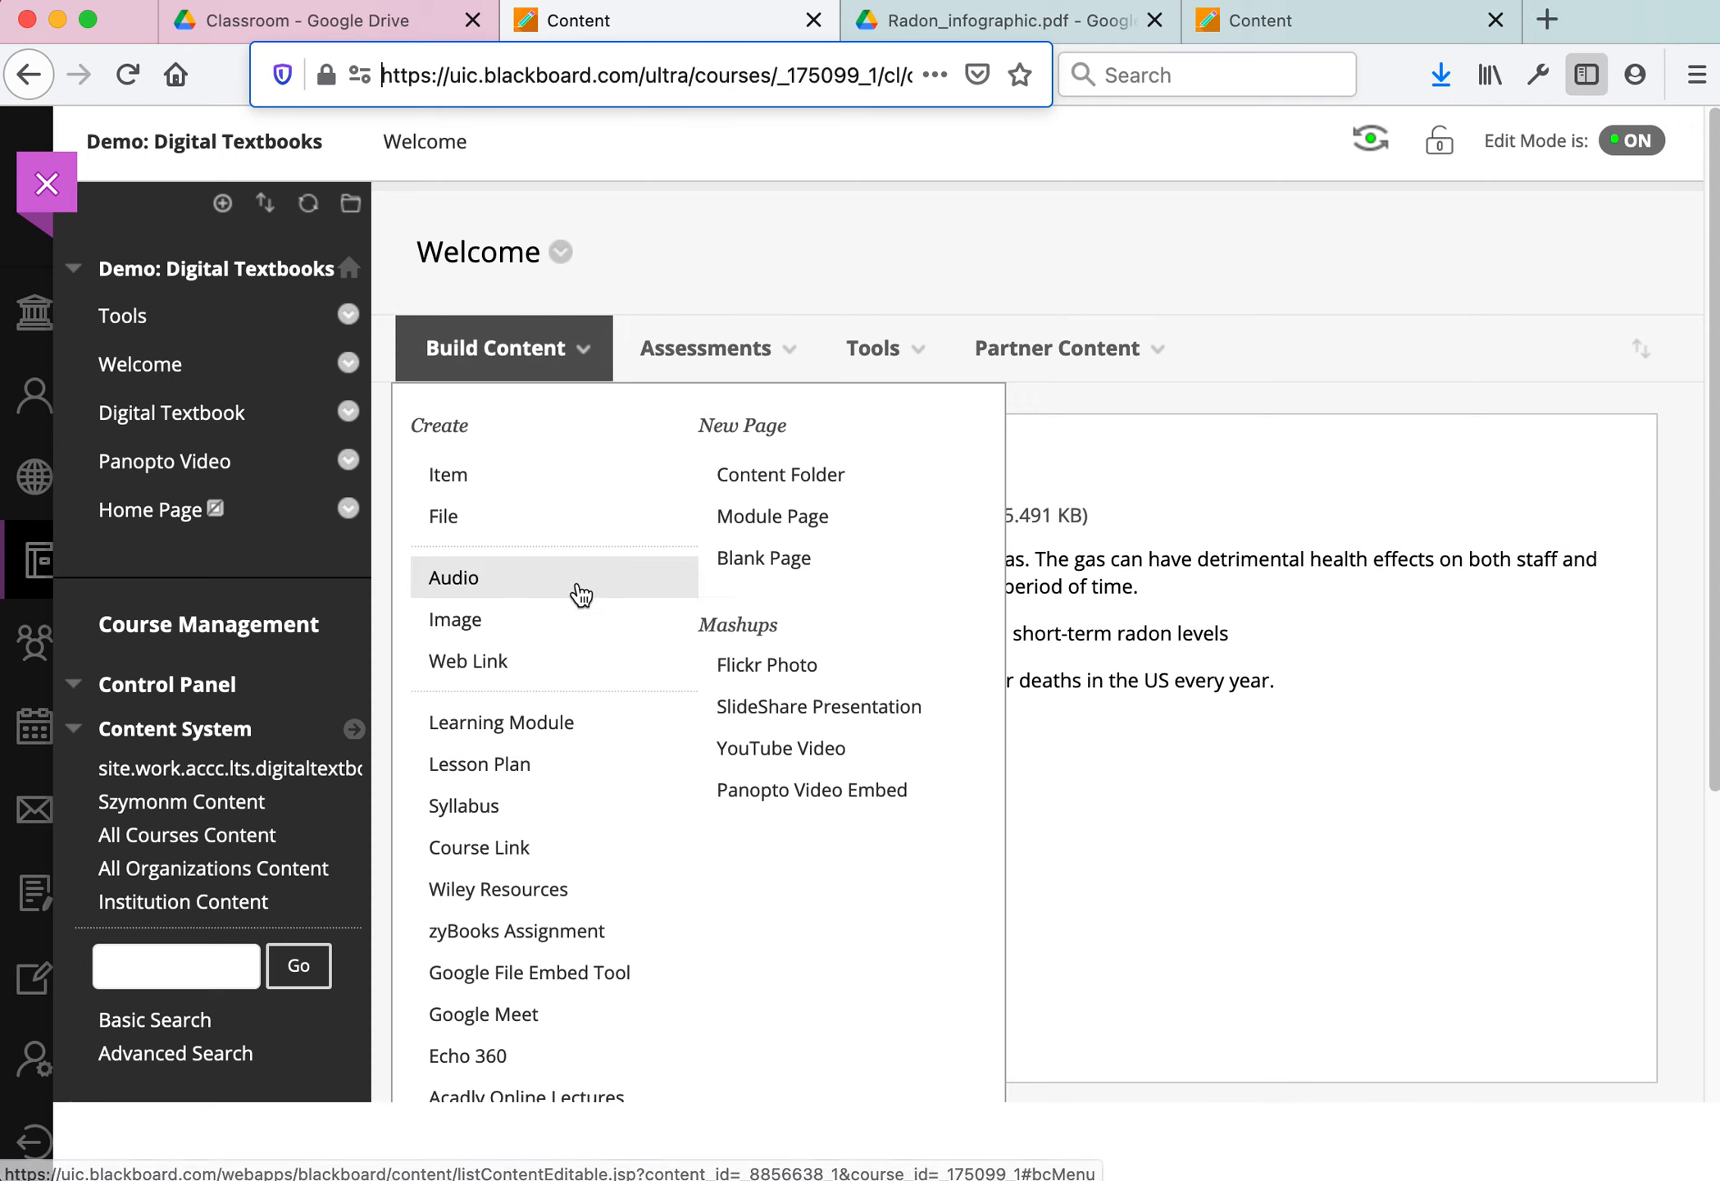
click(518, 670)
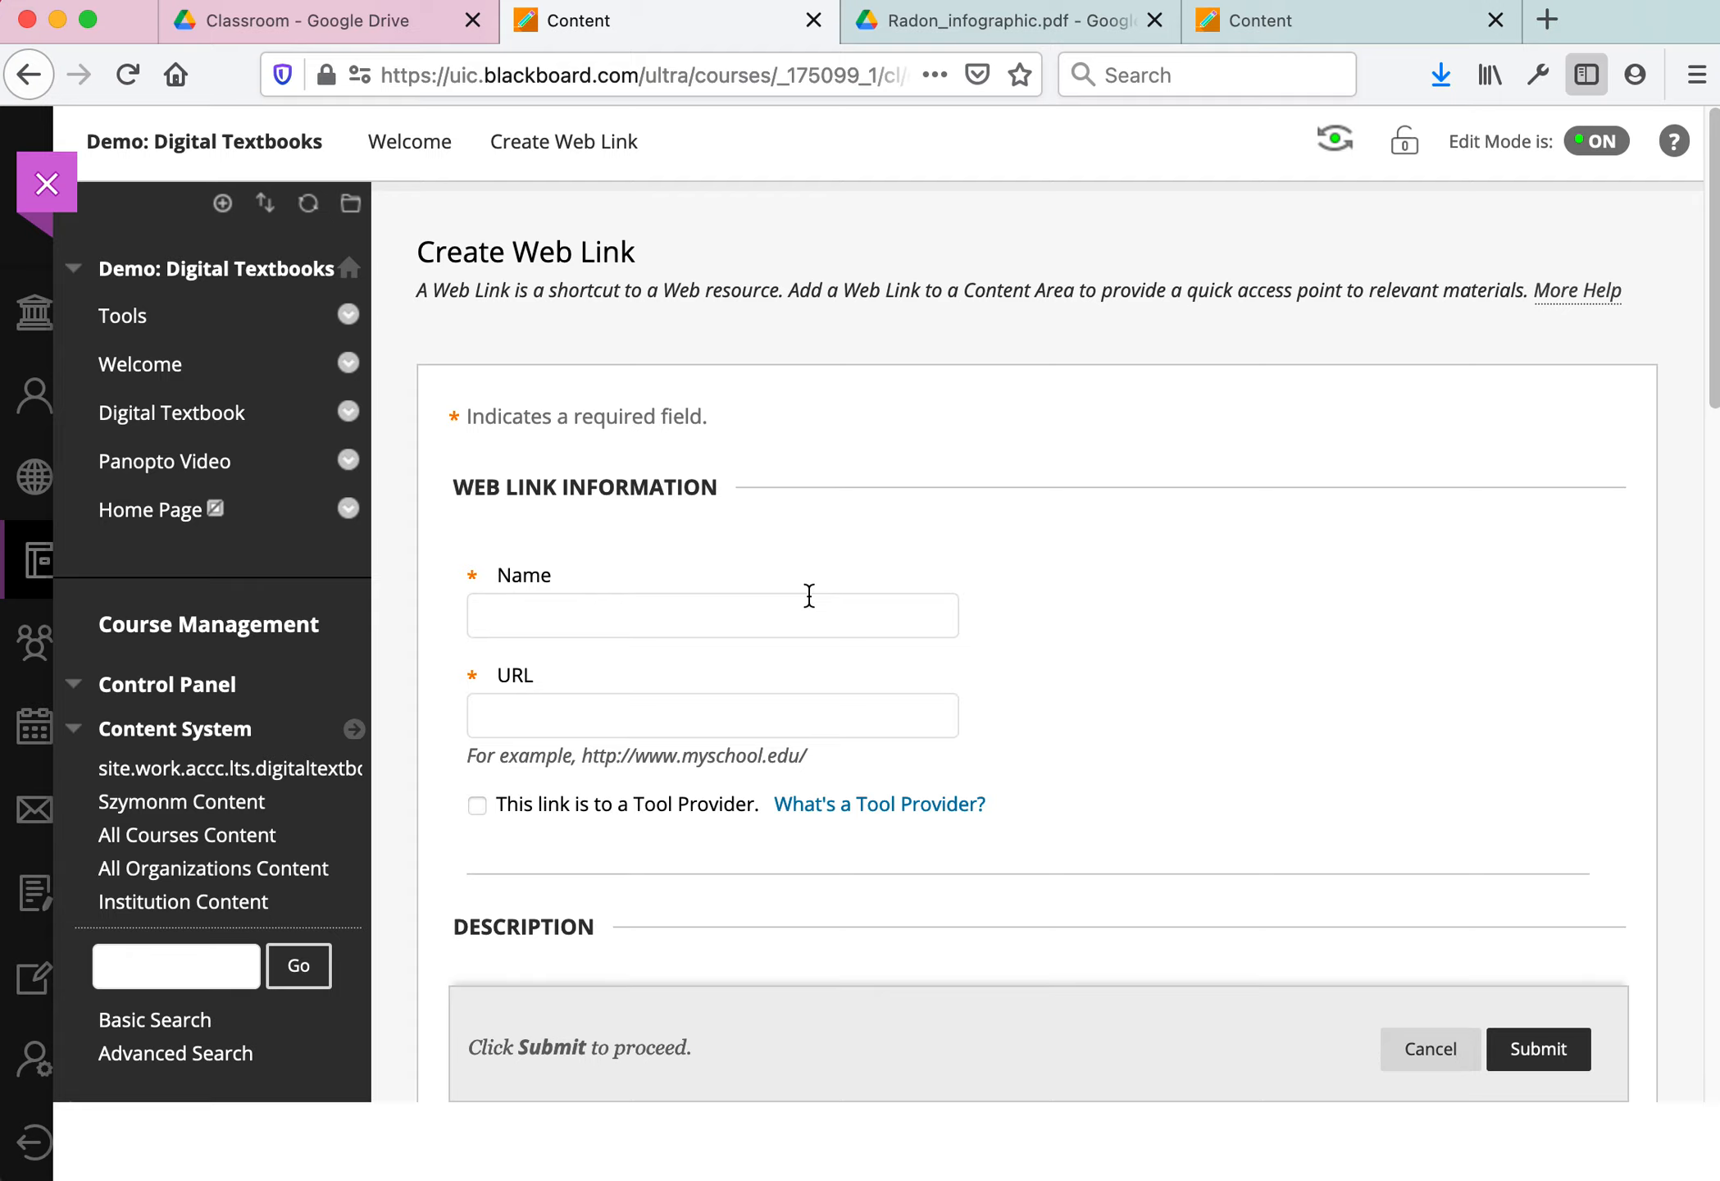
text(R)
key(Down)
key(Return)
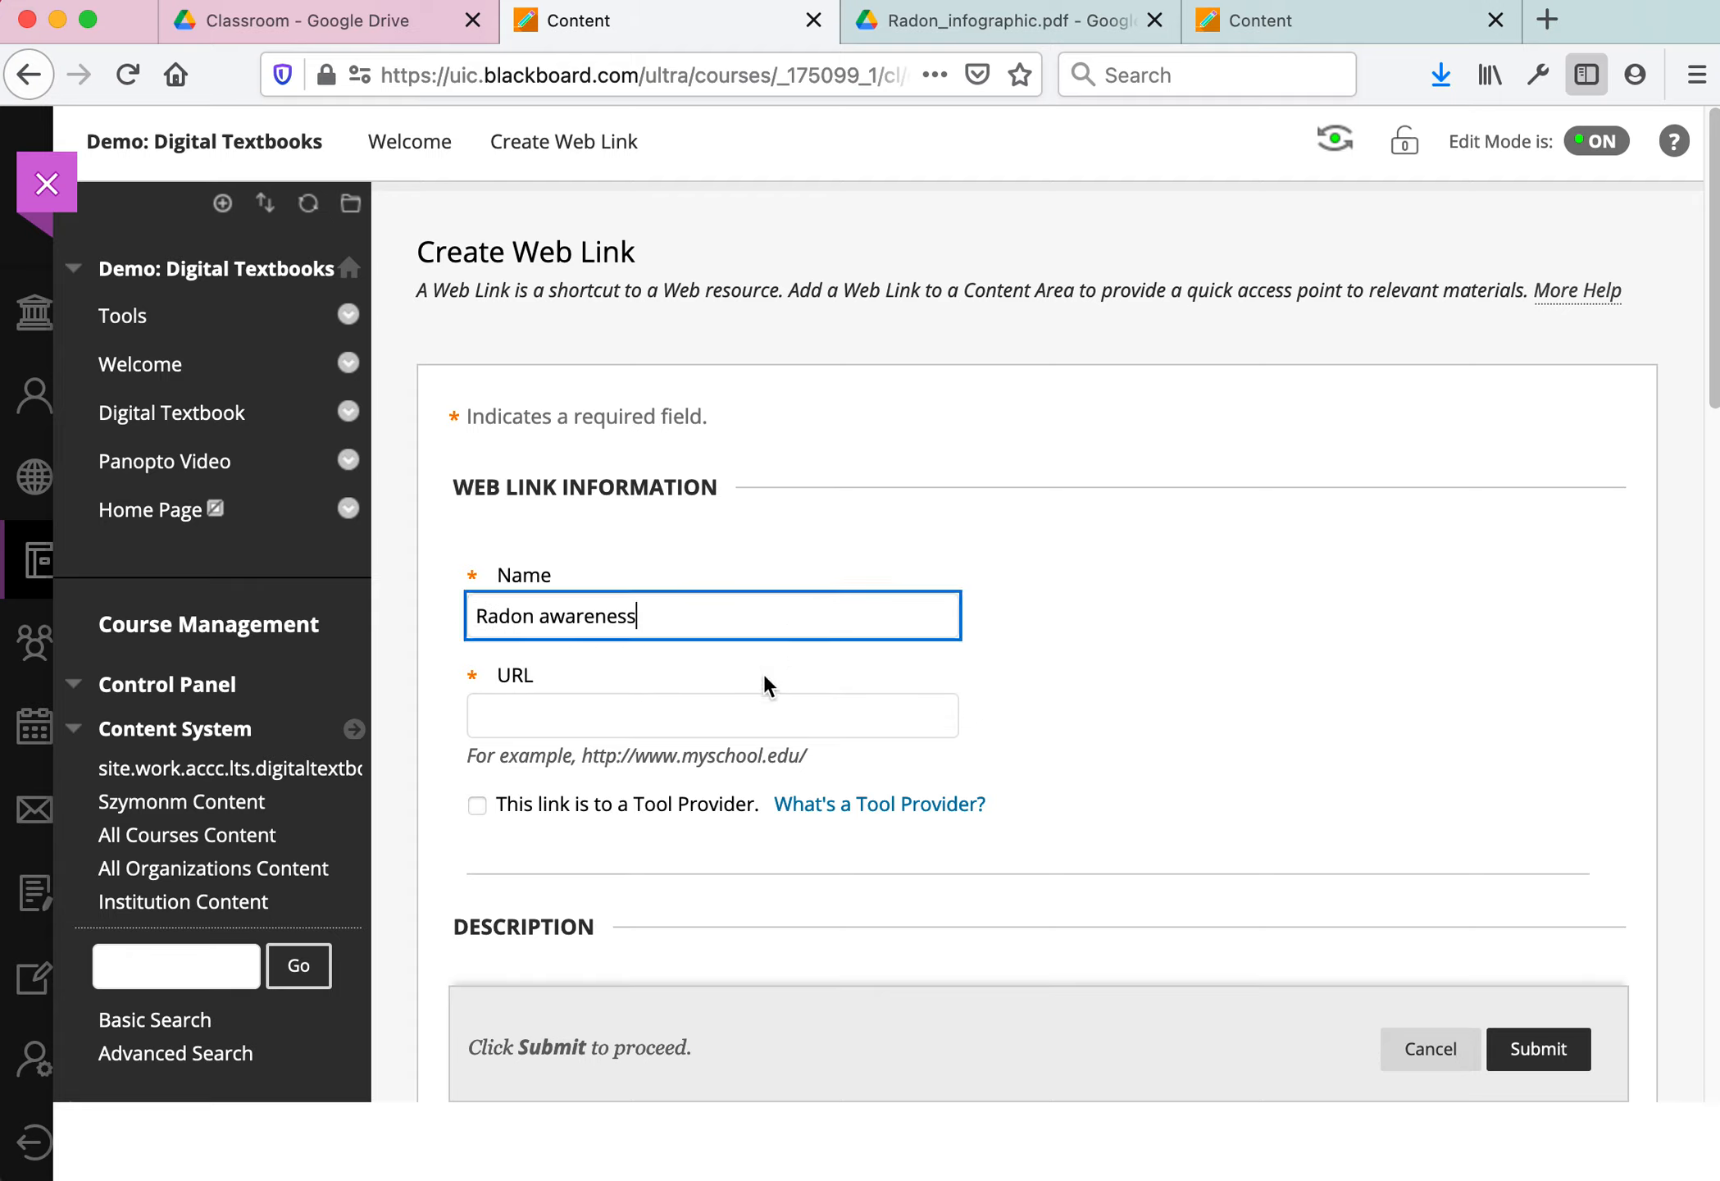
click(760, 712)
key(super+v)
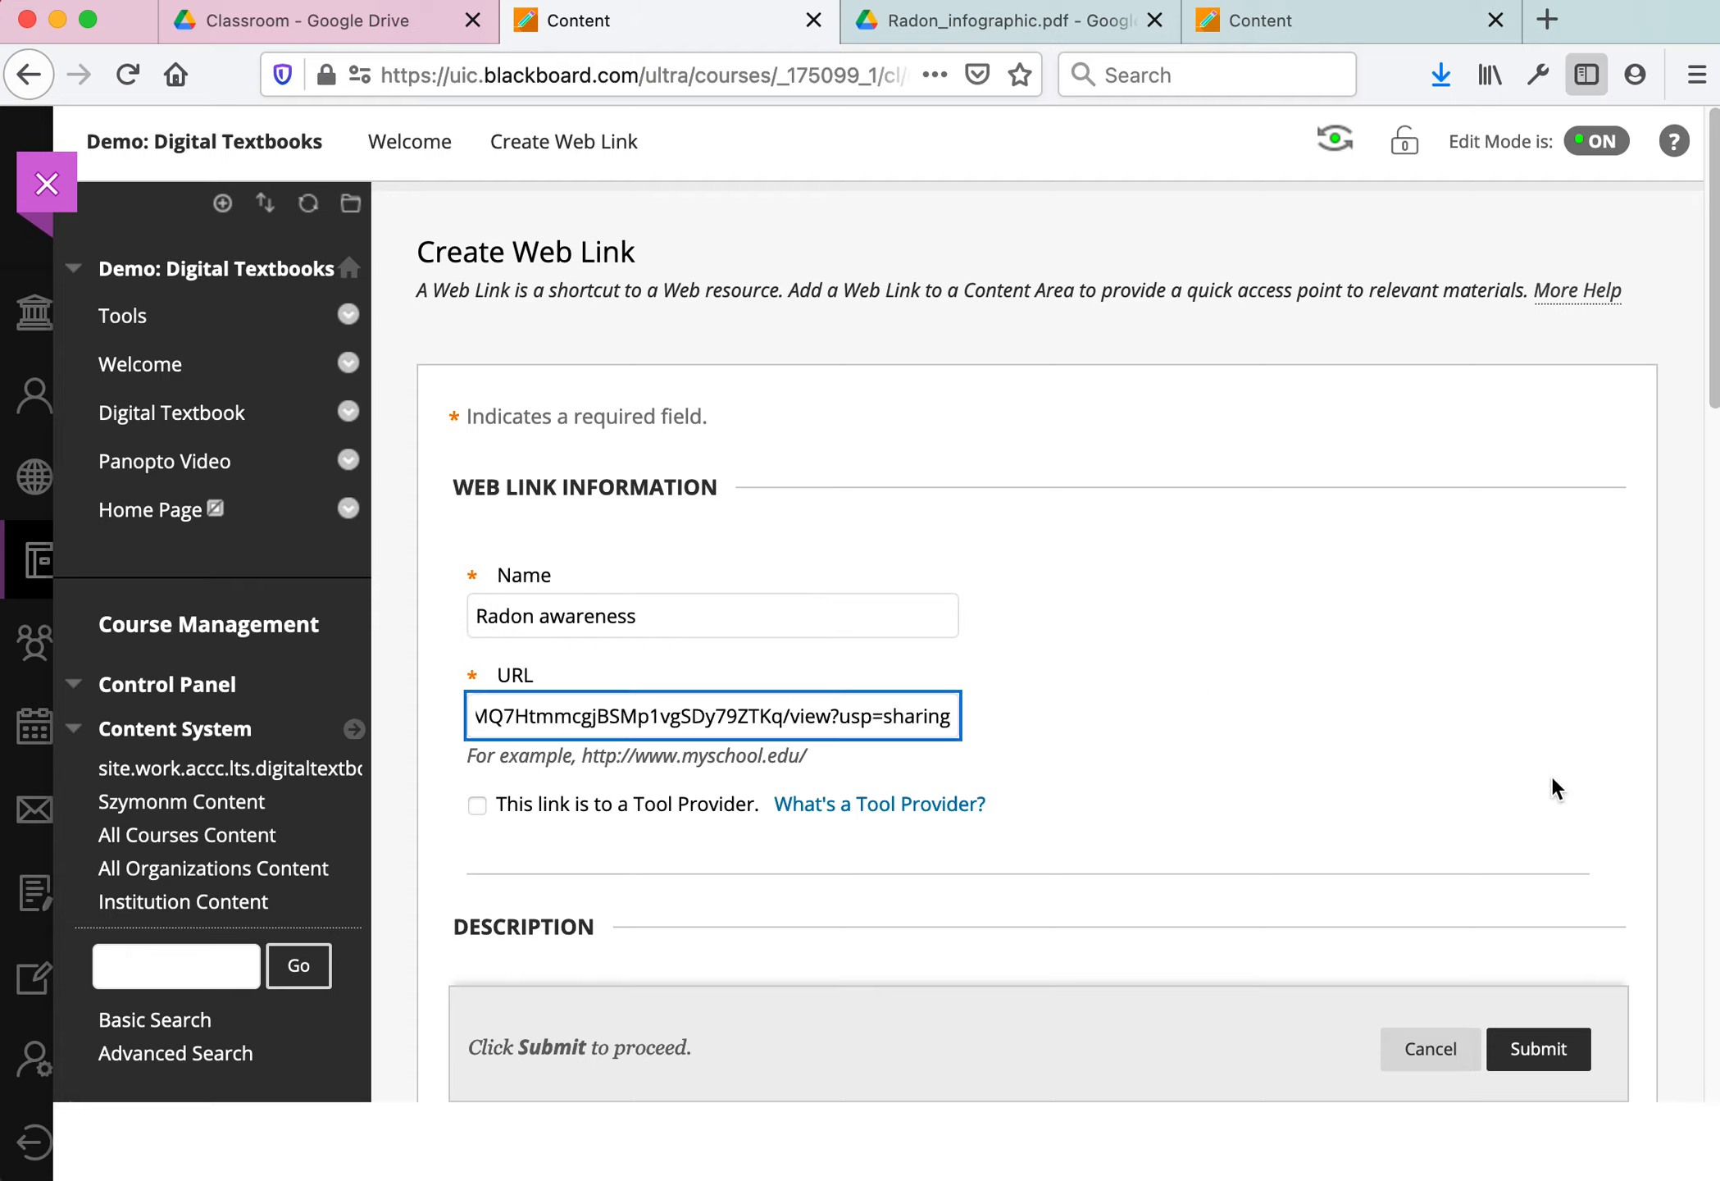
click(1529, 1052)
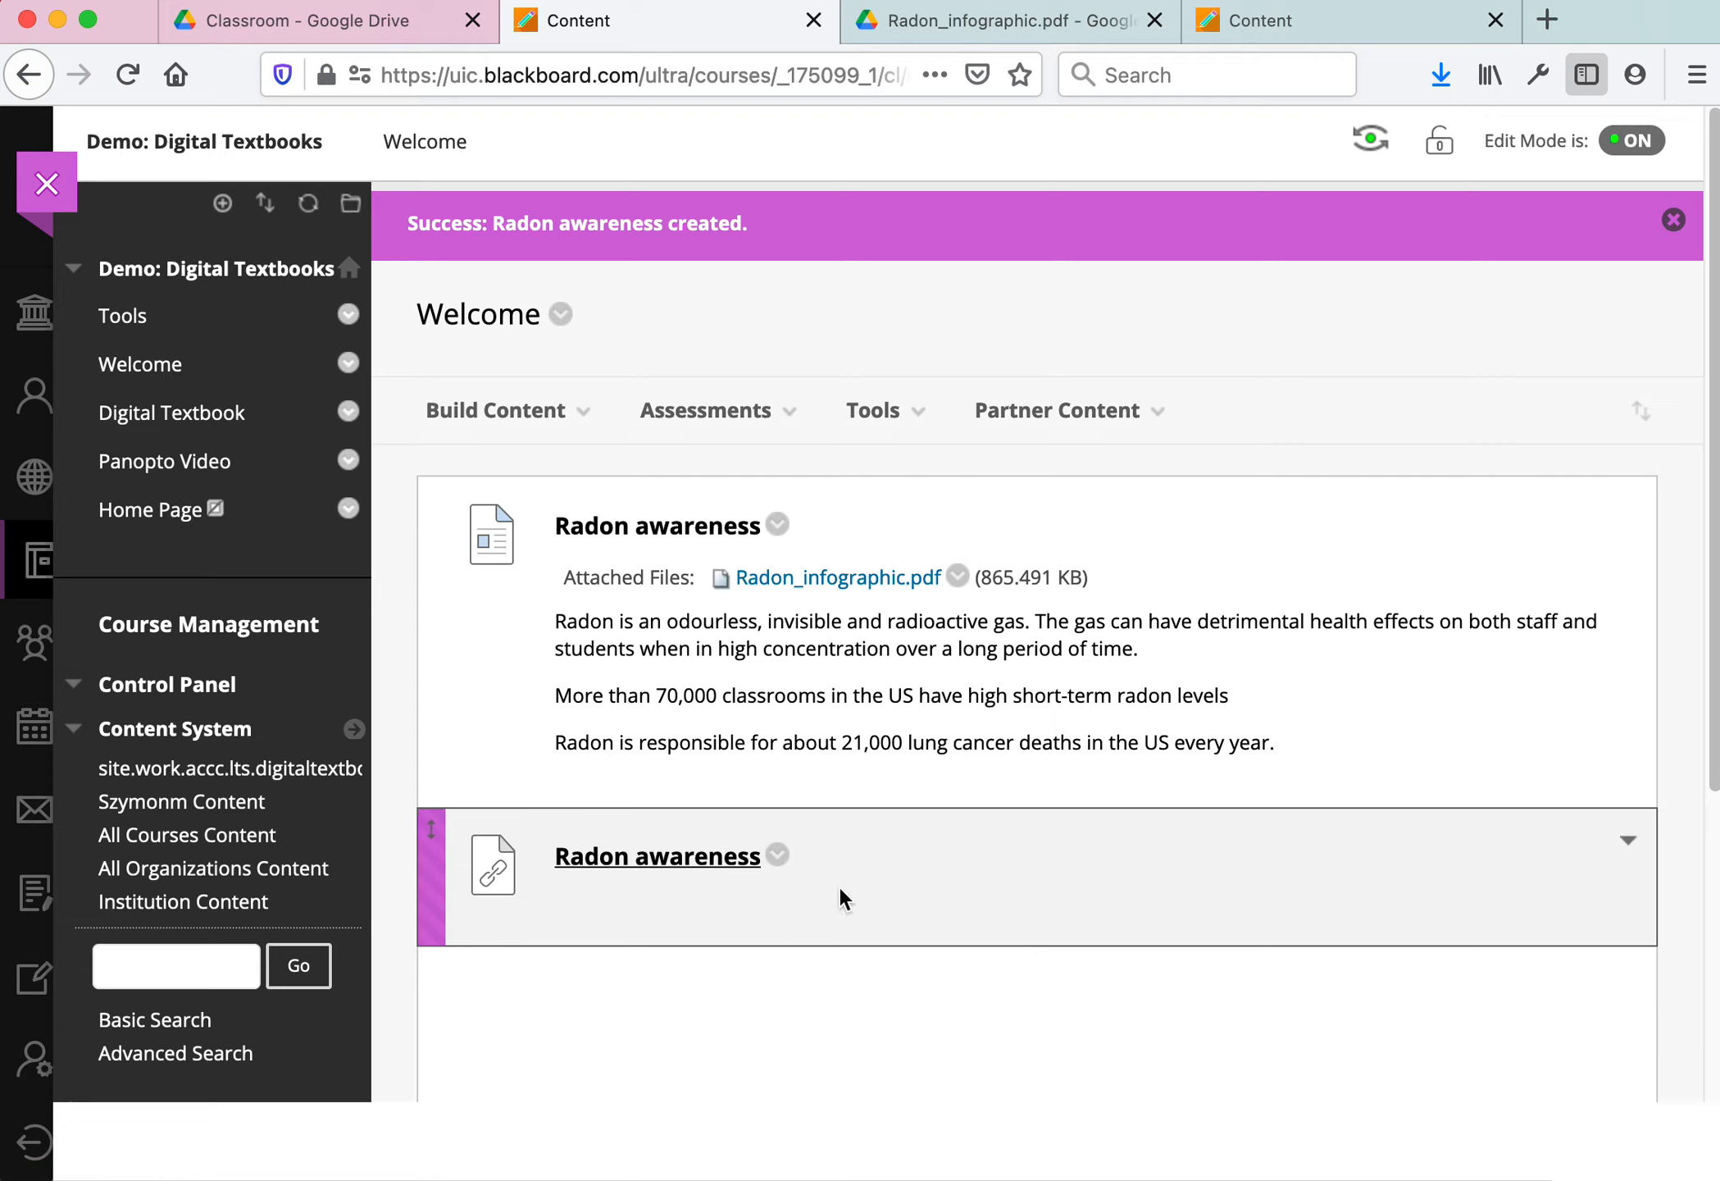
Start a new content item named Radon awareness in Welcome and paste the copied Drive link into its text
click(516, 436)
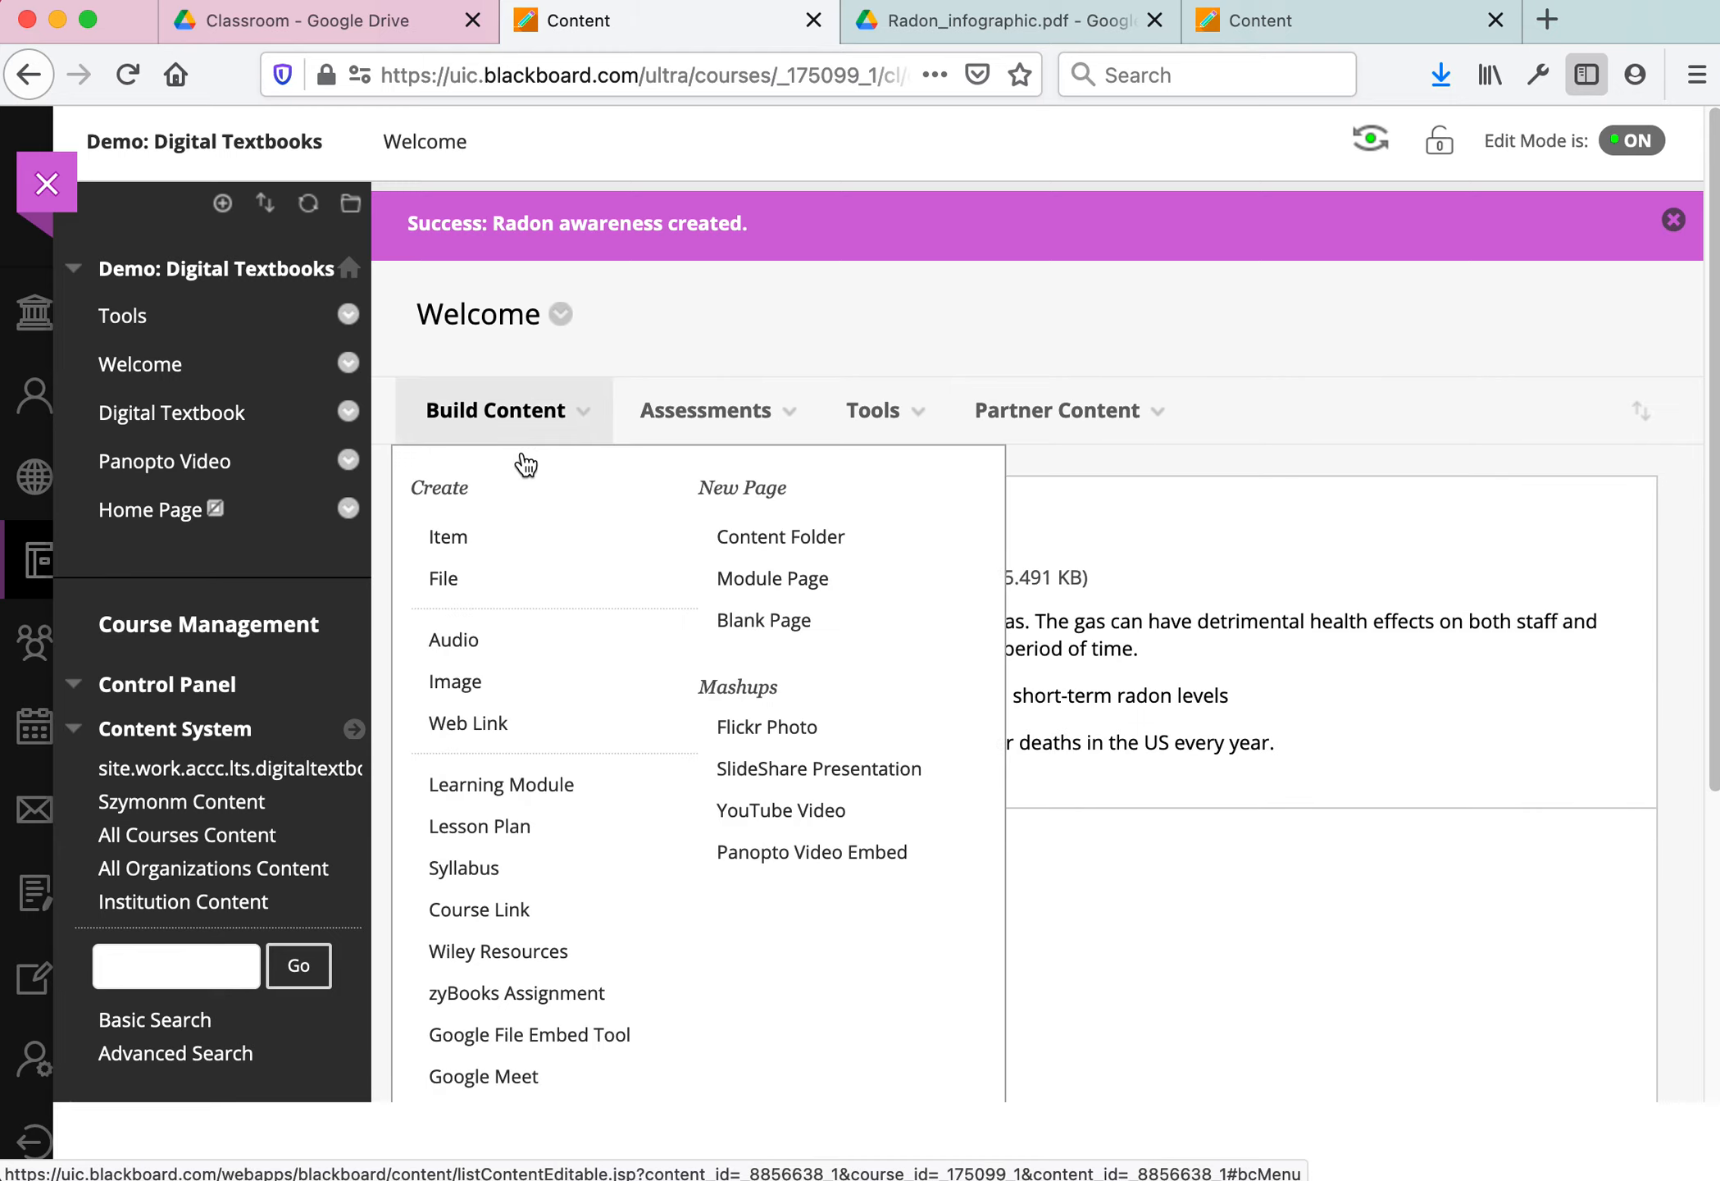
click(503, 545)
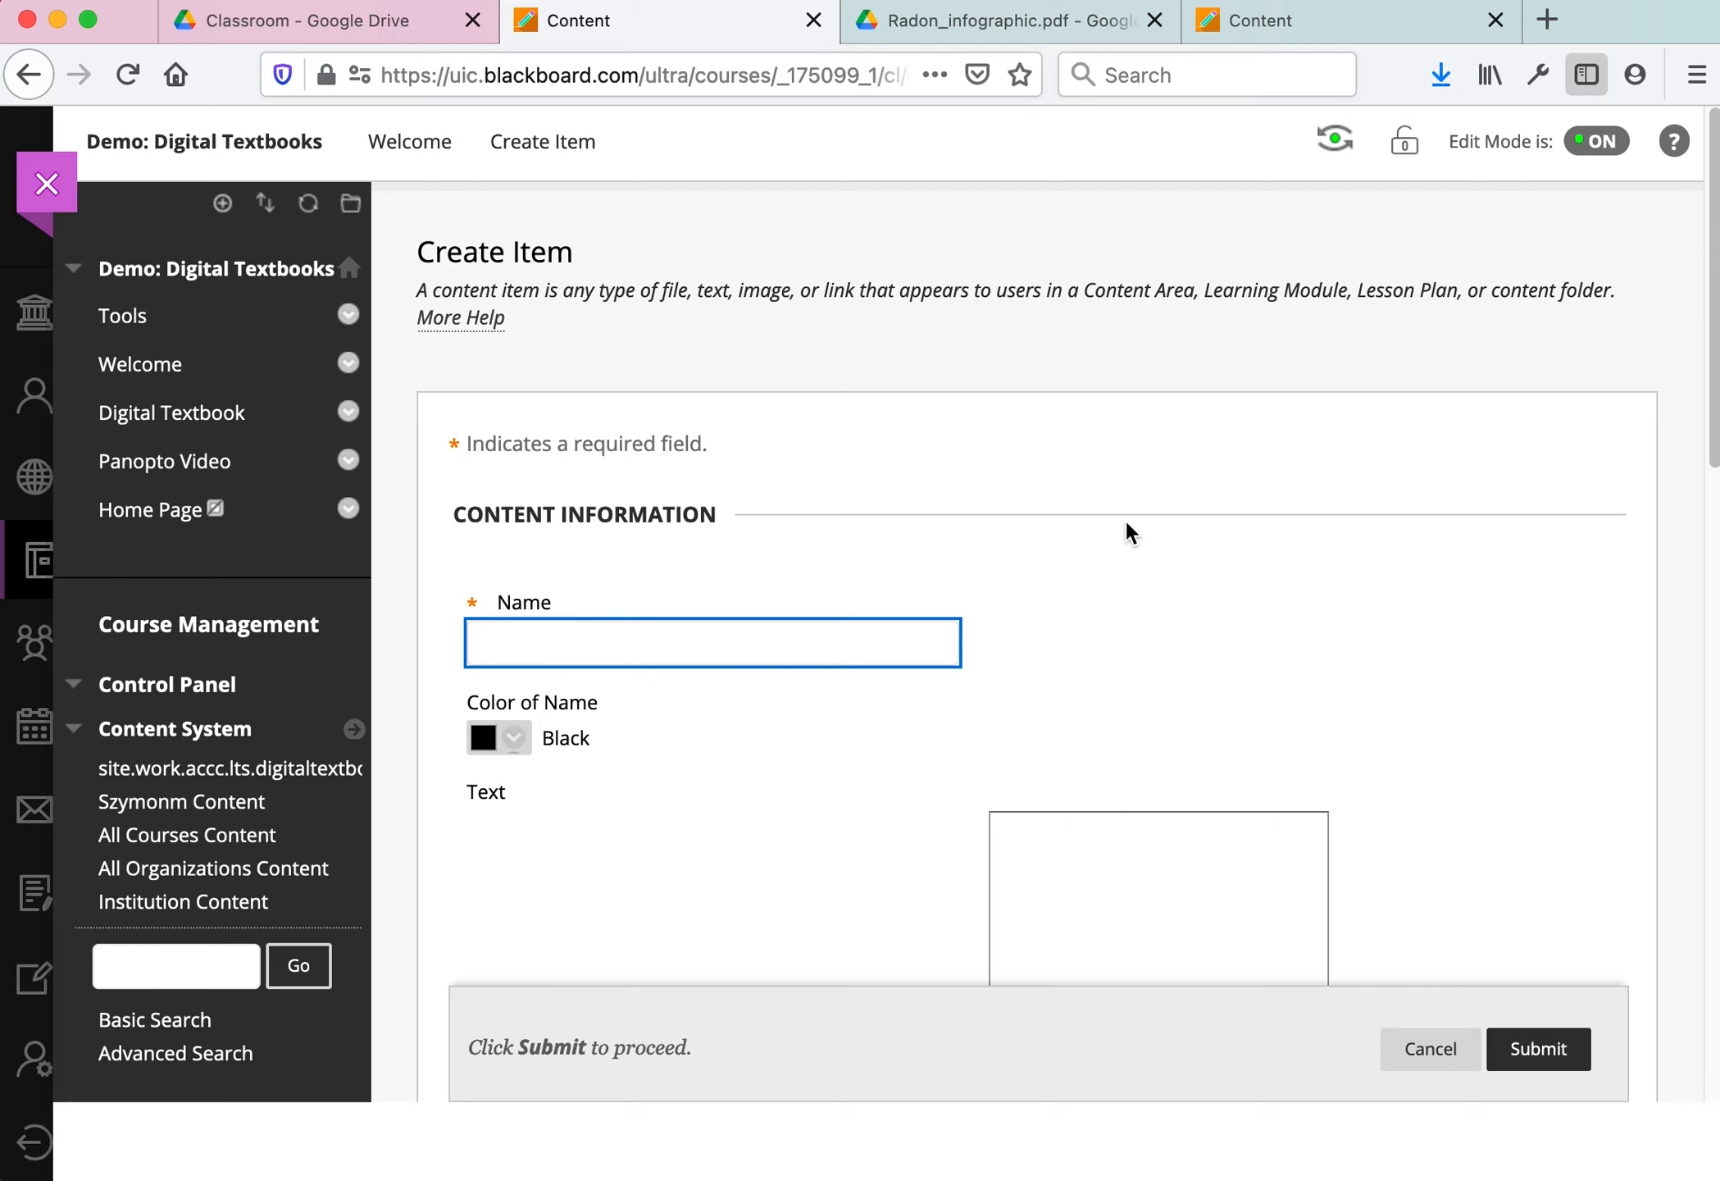
text(R)
key(Down)
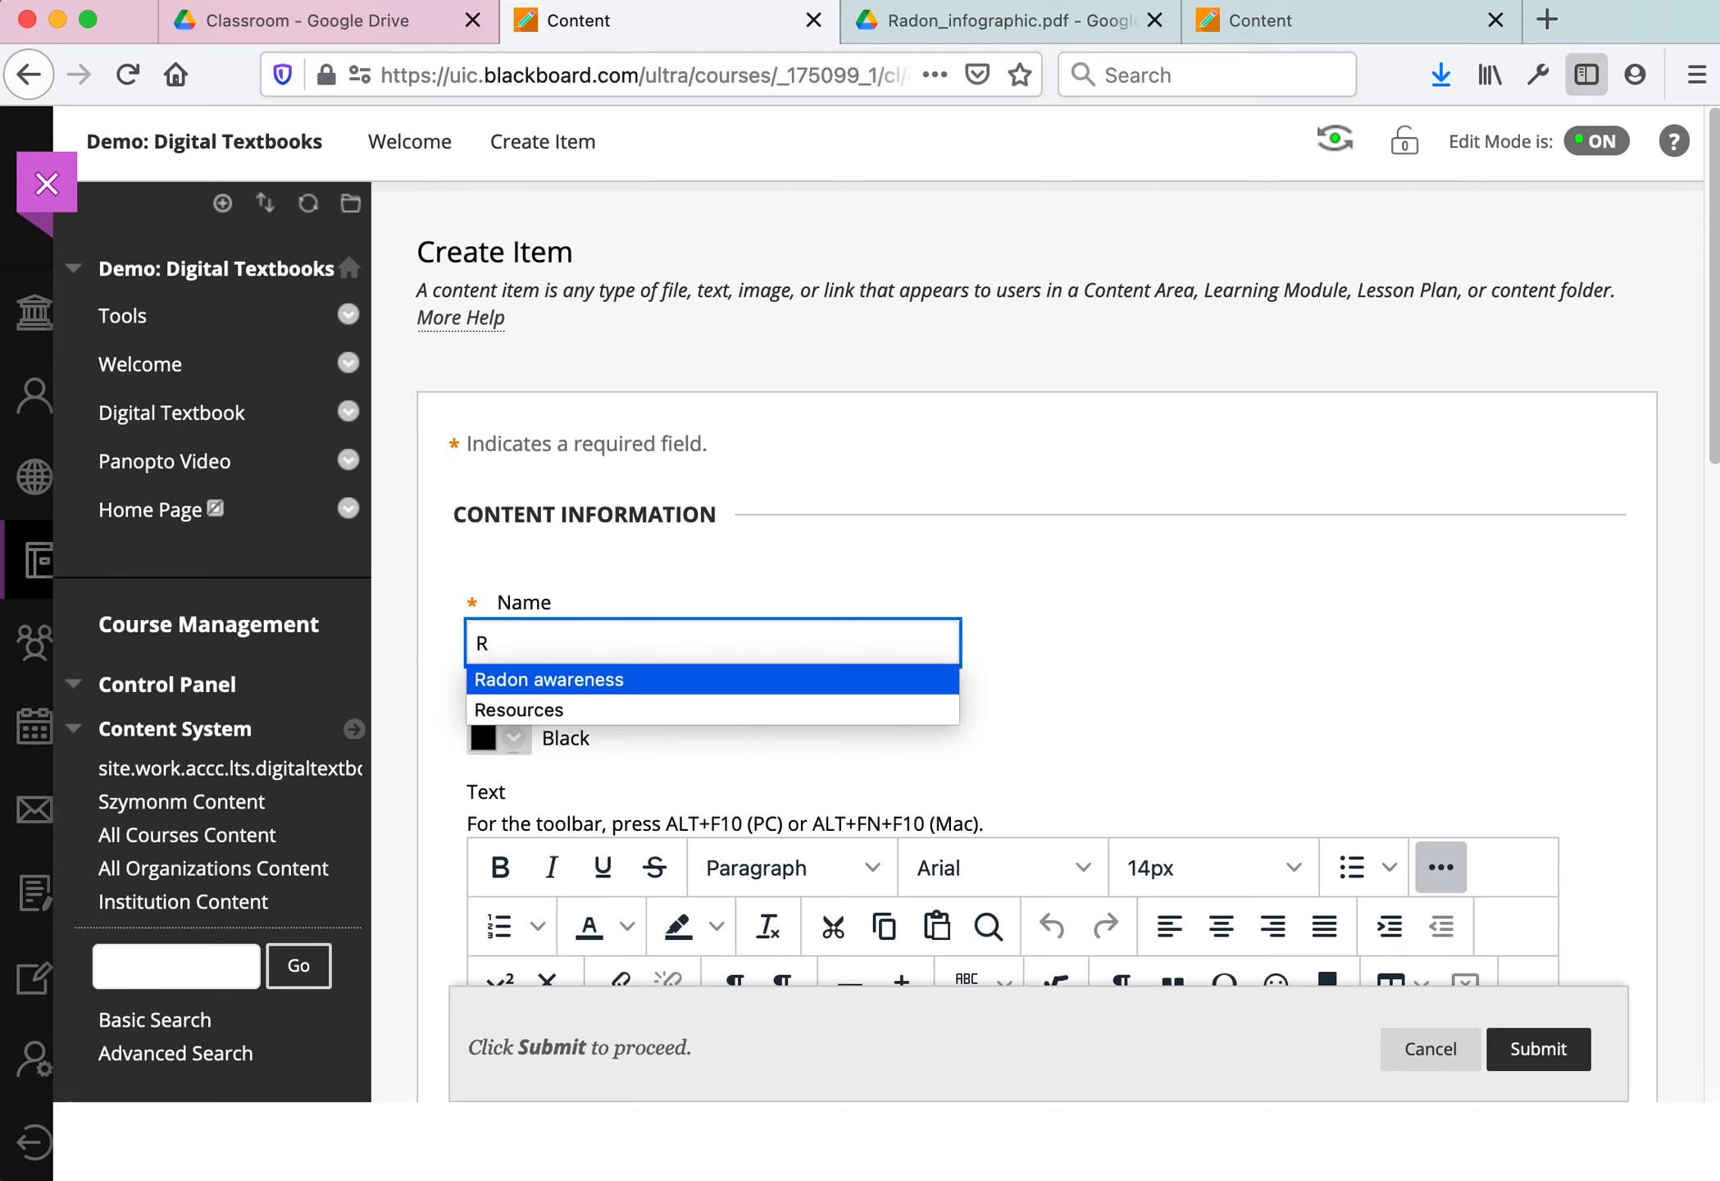
key(Return)
scroll(1247, 492, down, 8)
click(1197, 588)
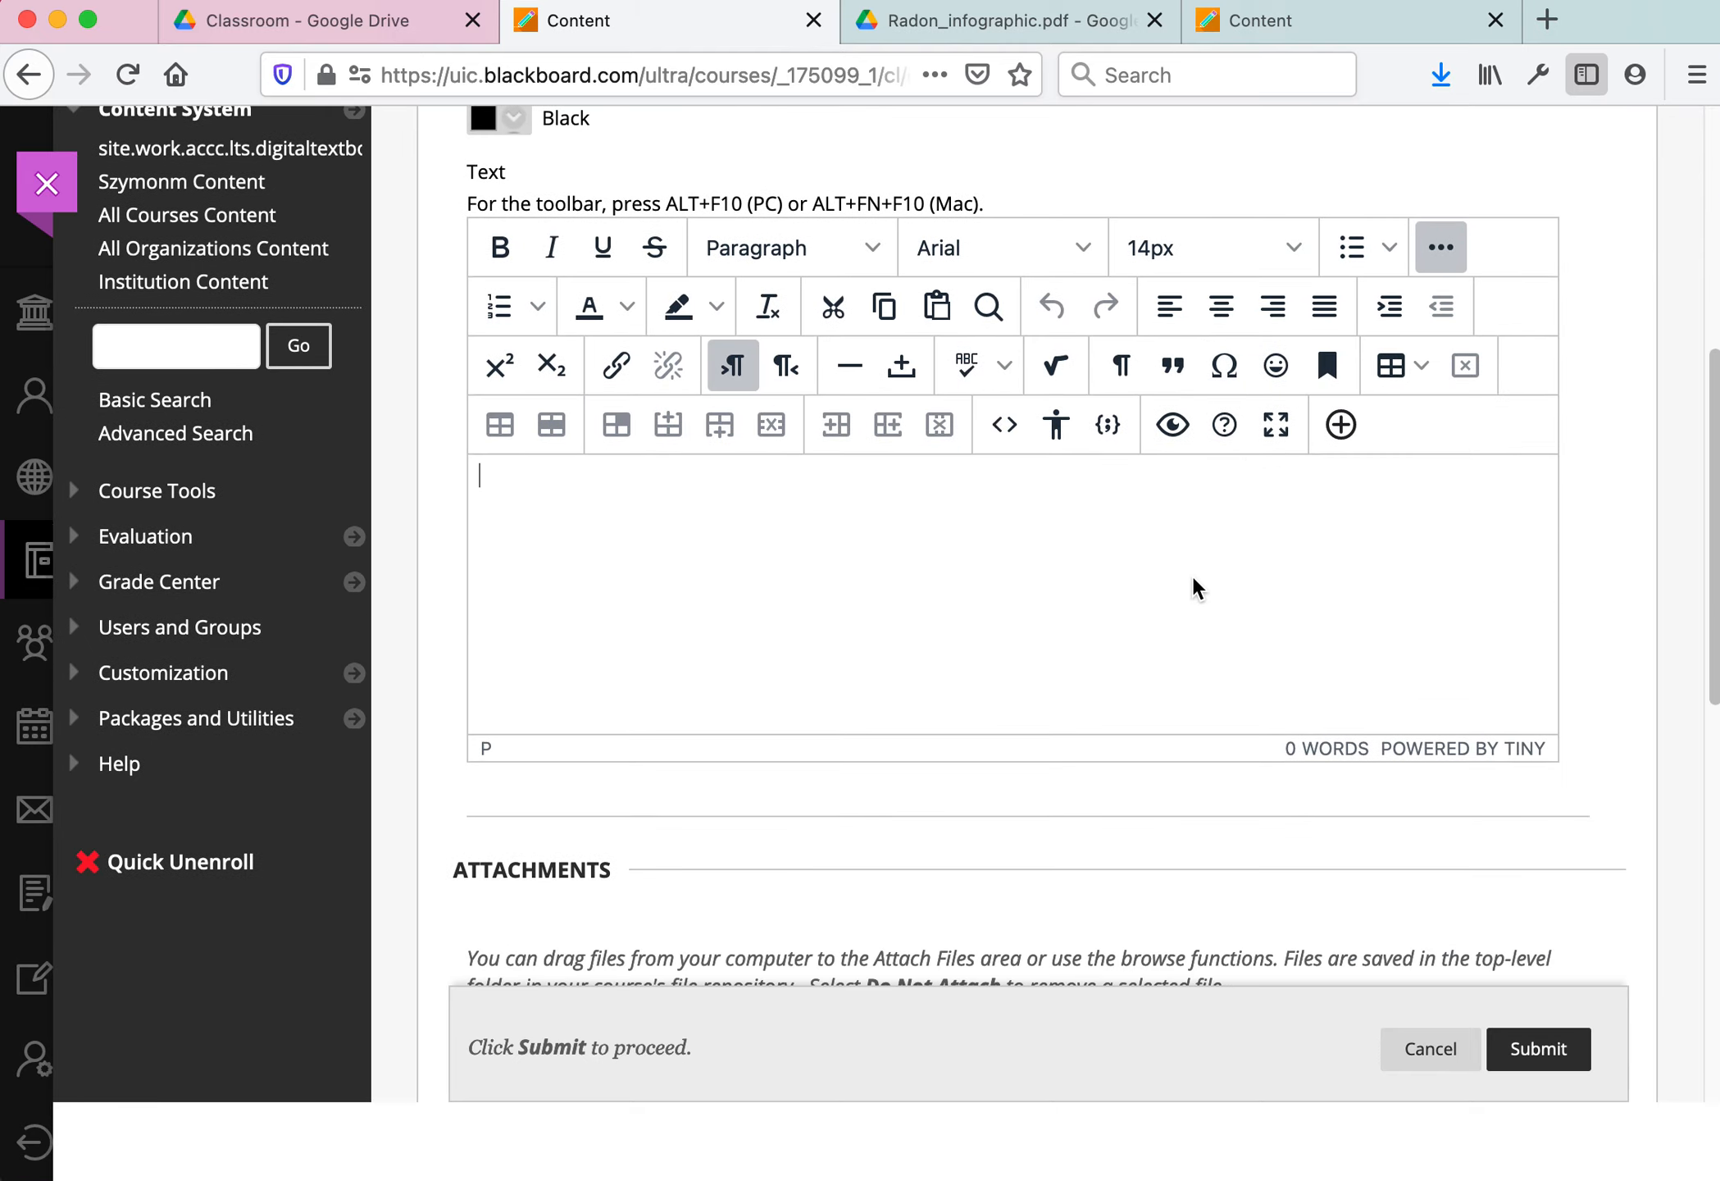
key(super+v)
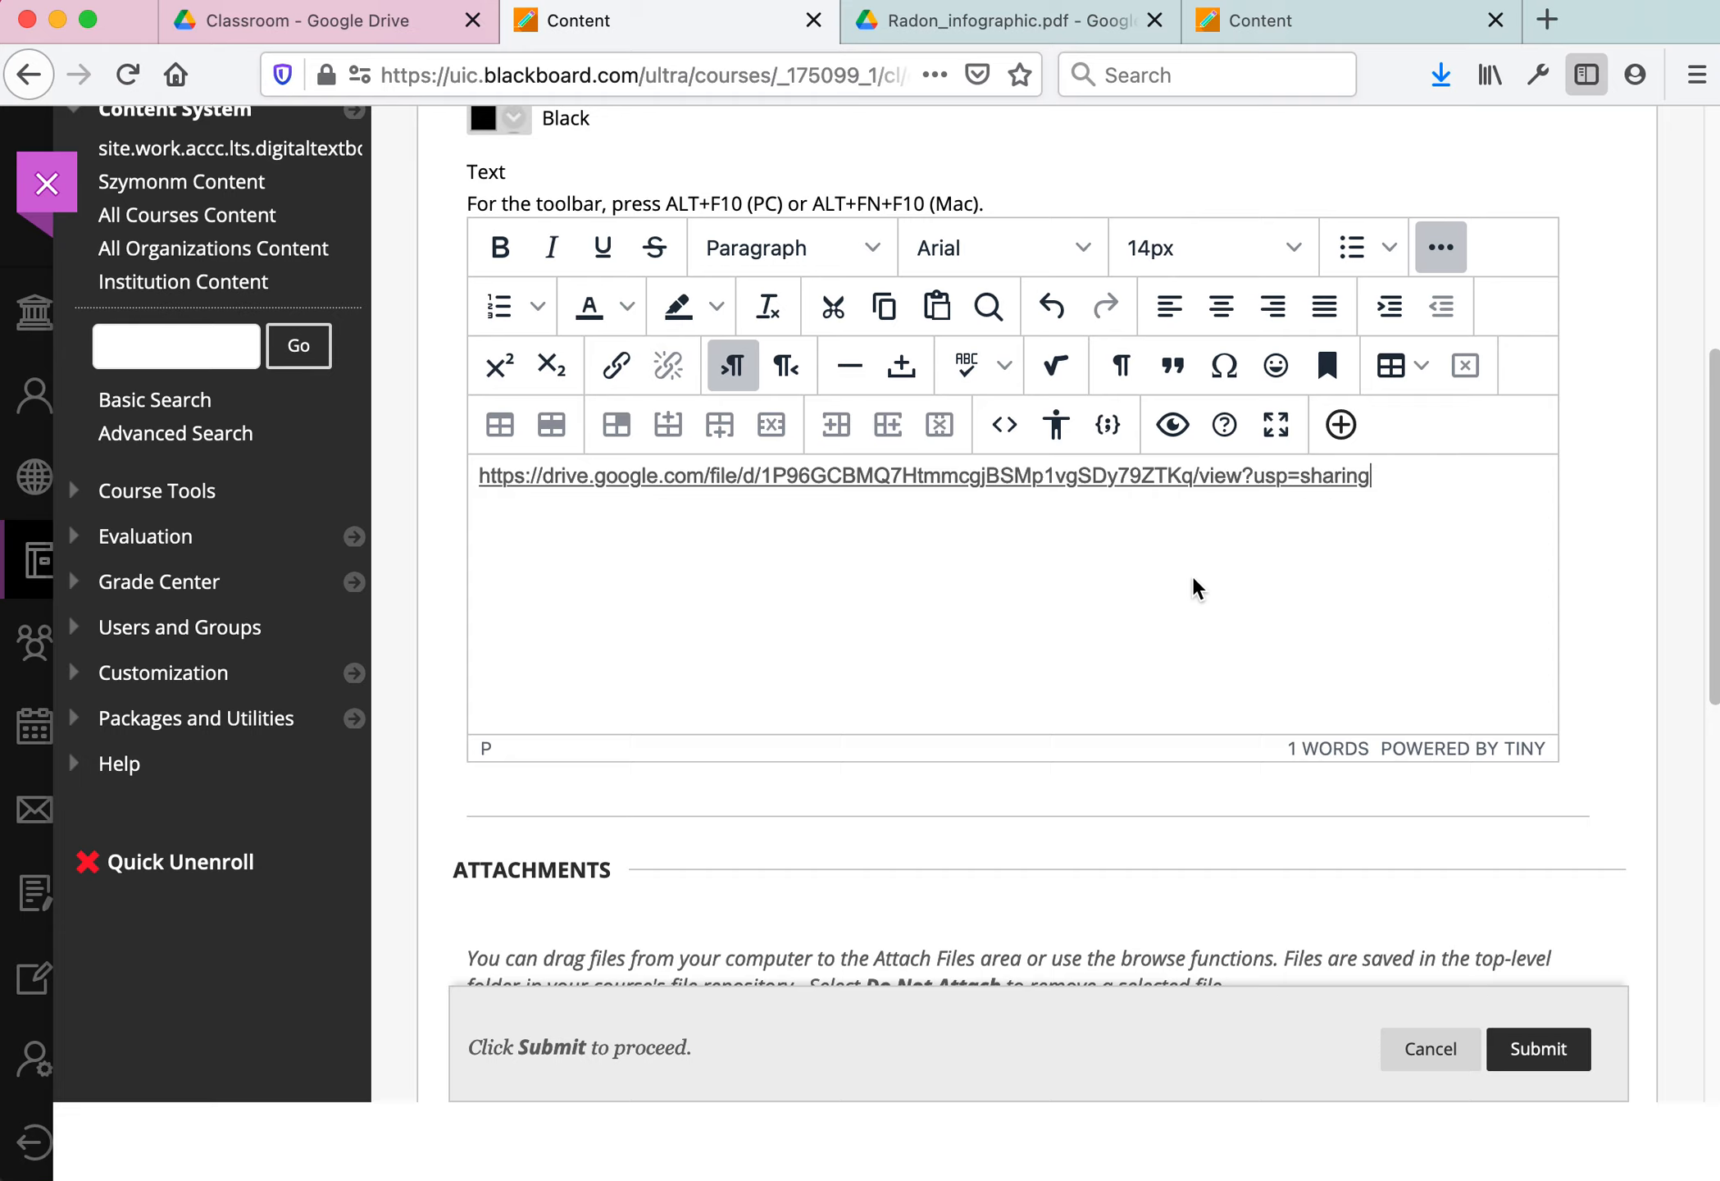
Give the pasted Drive link the display text and title Radon Awareness, make it open in a new window, and submit the item
triple_click(1038, 478)
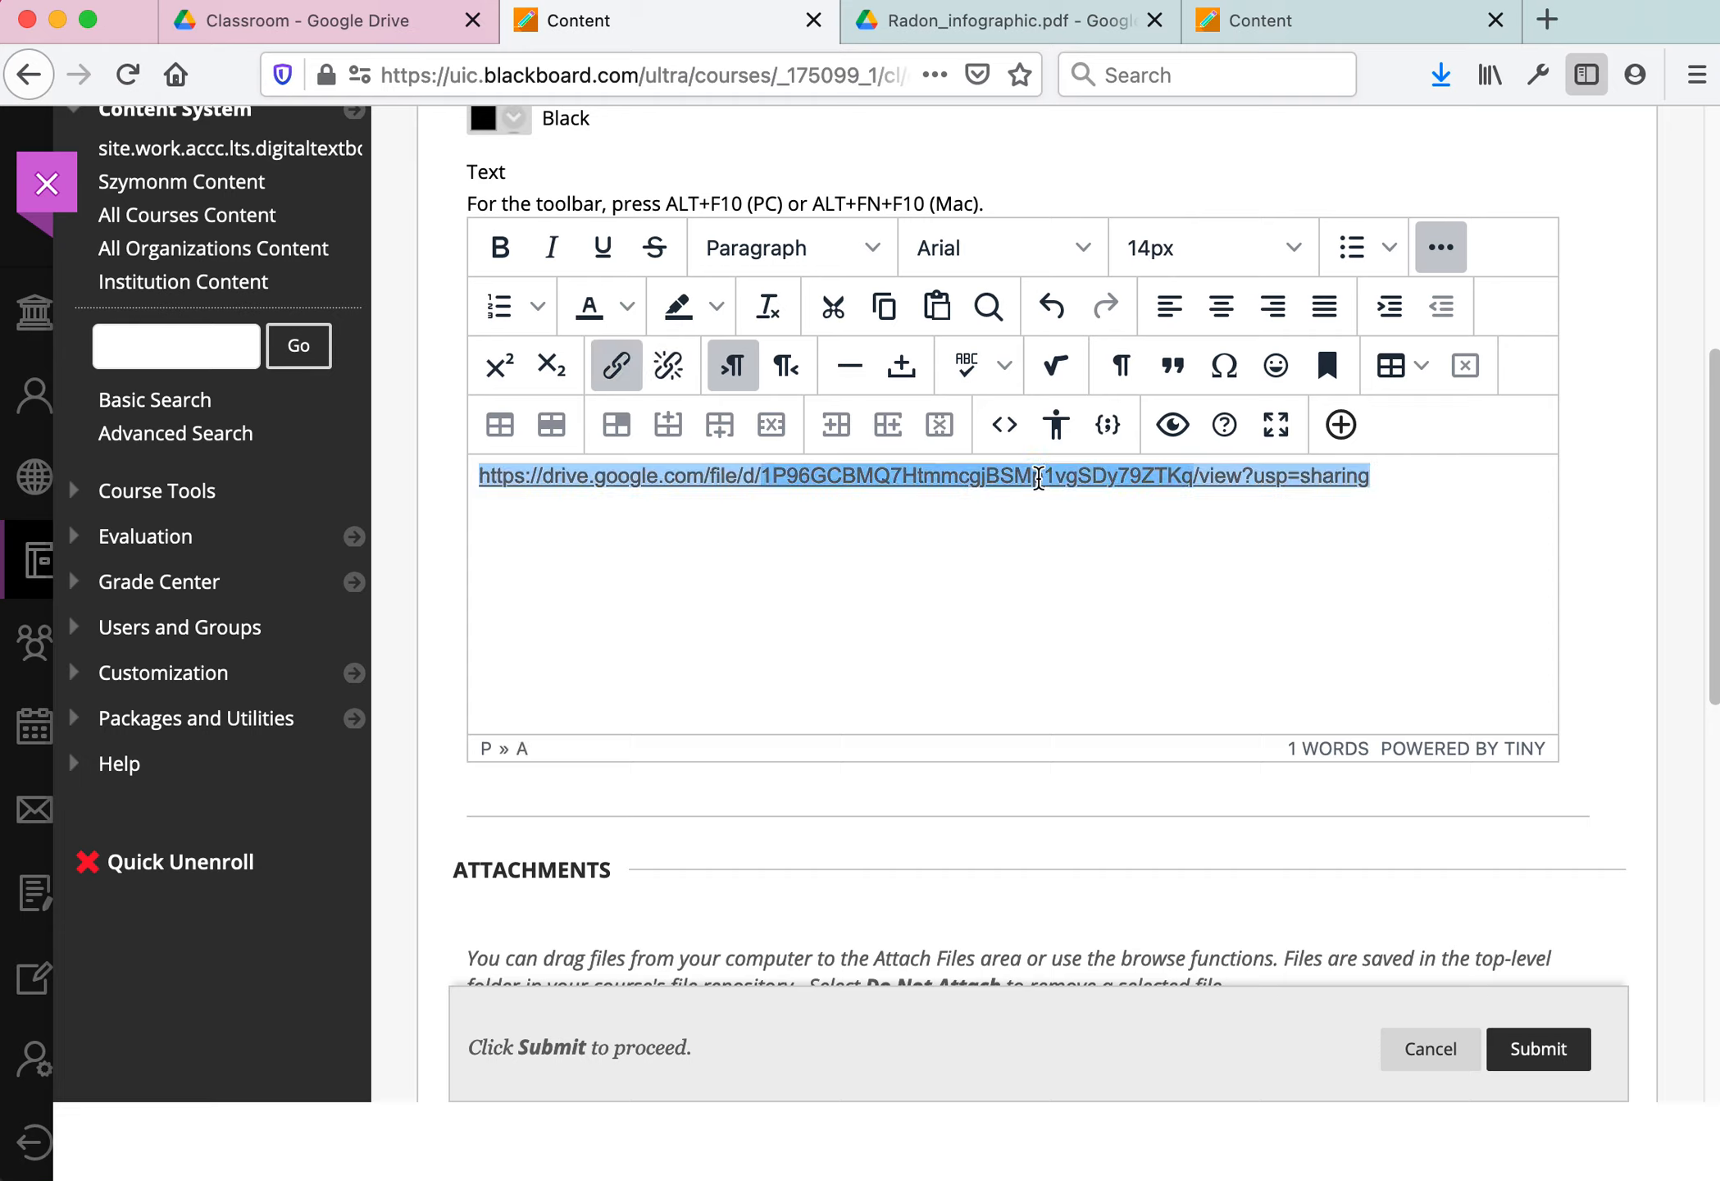
click(628, 384)
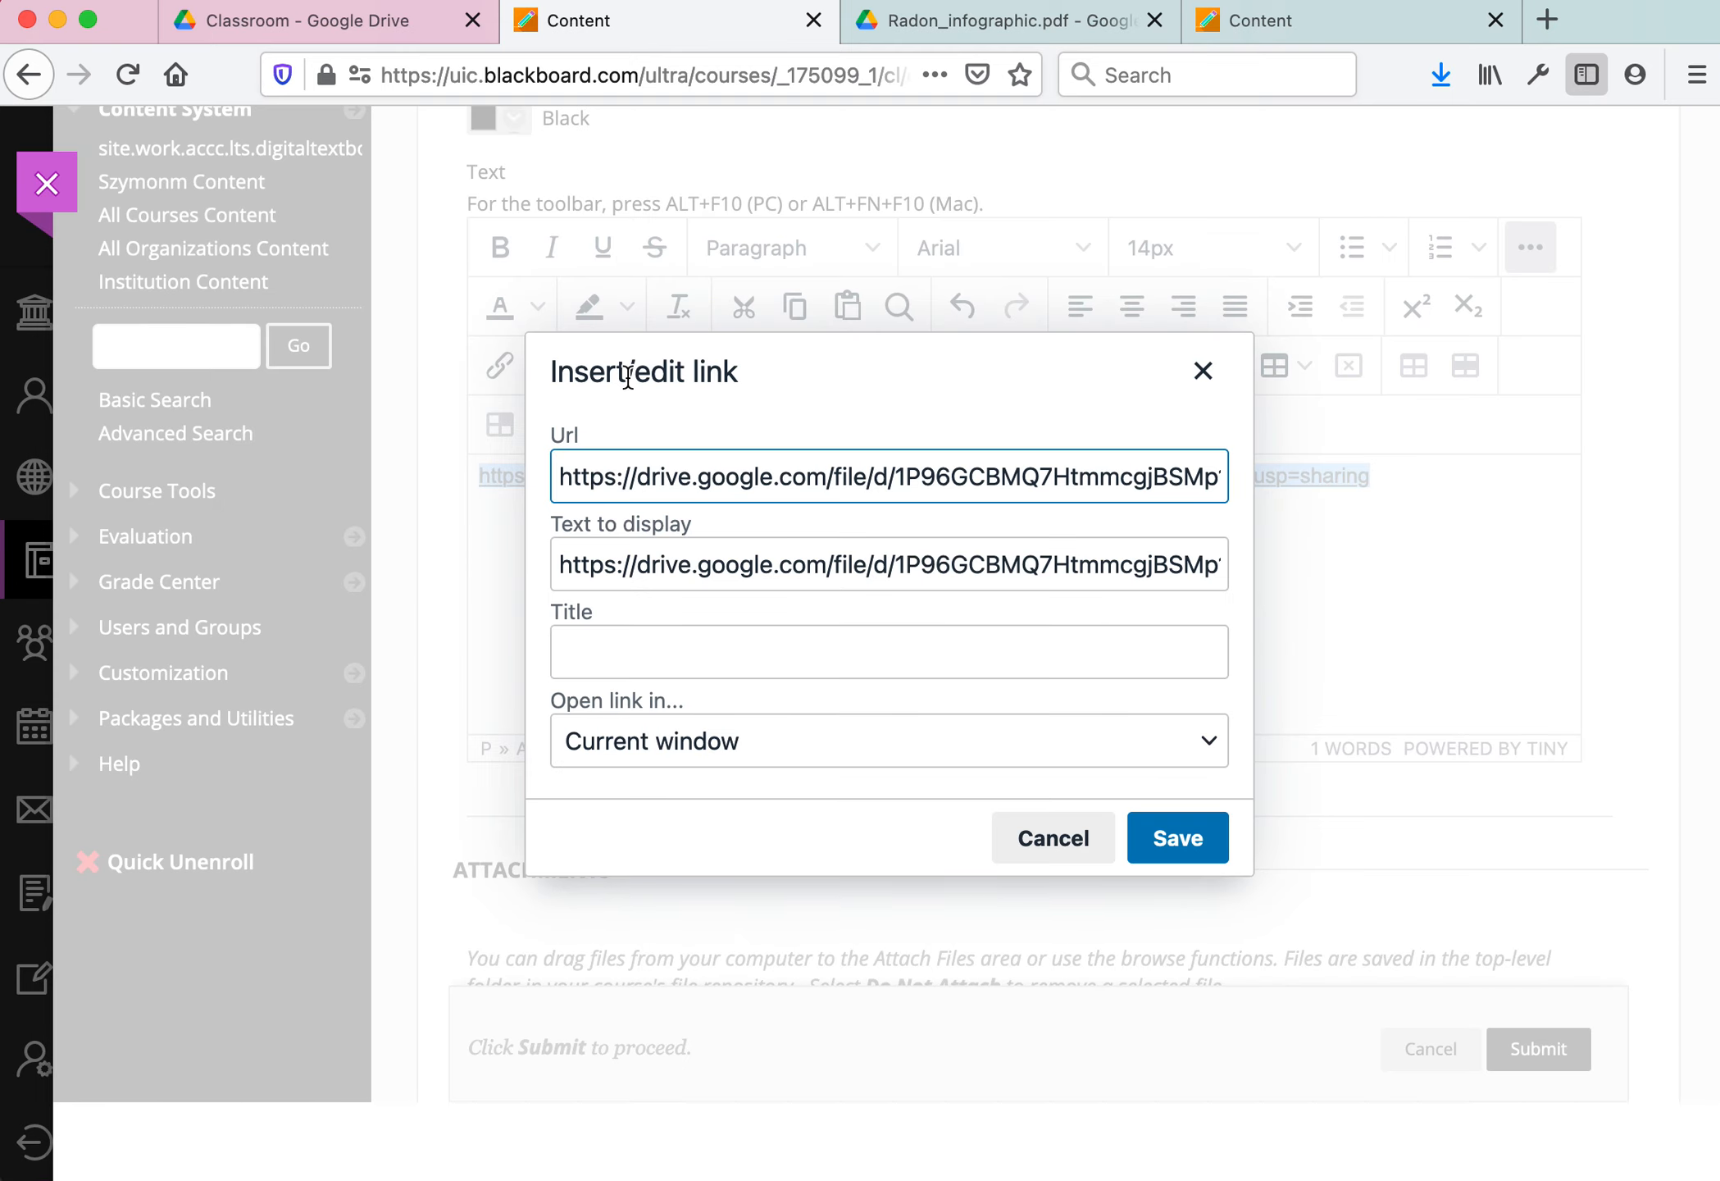
triple_click(763, 565)
key(super+c)
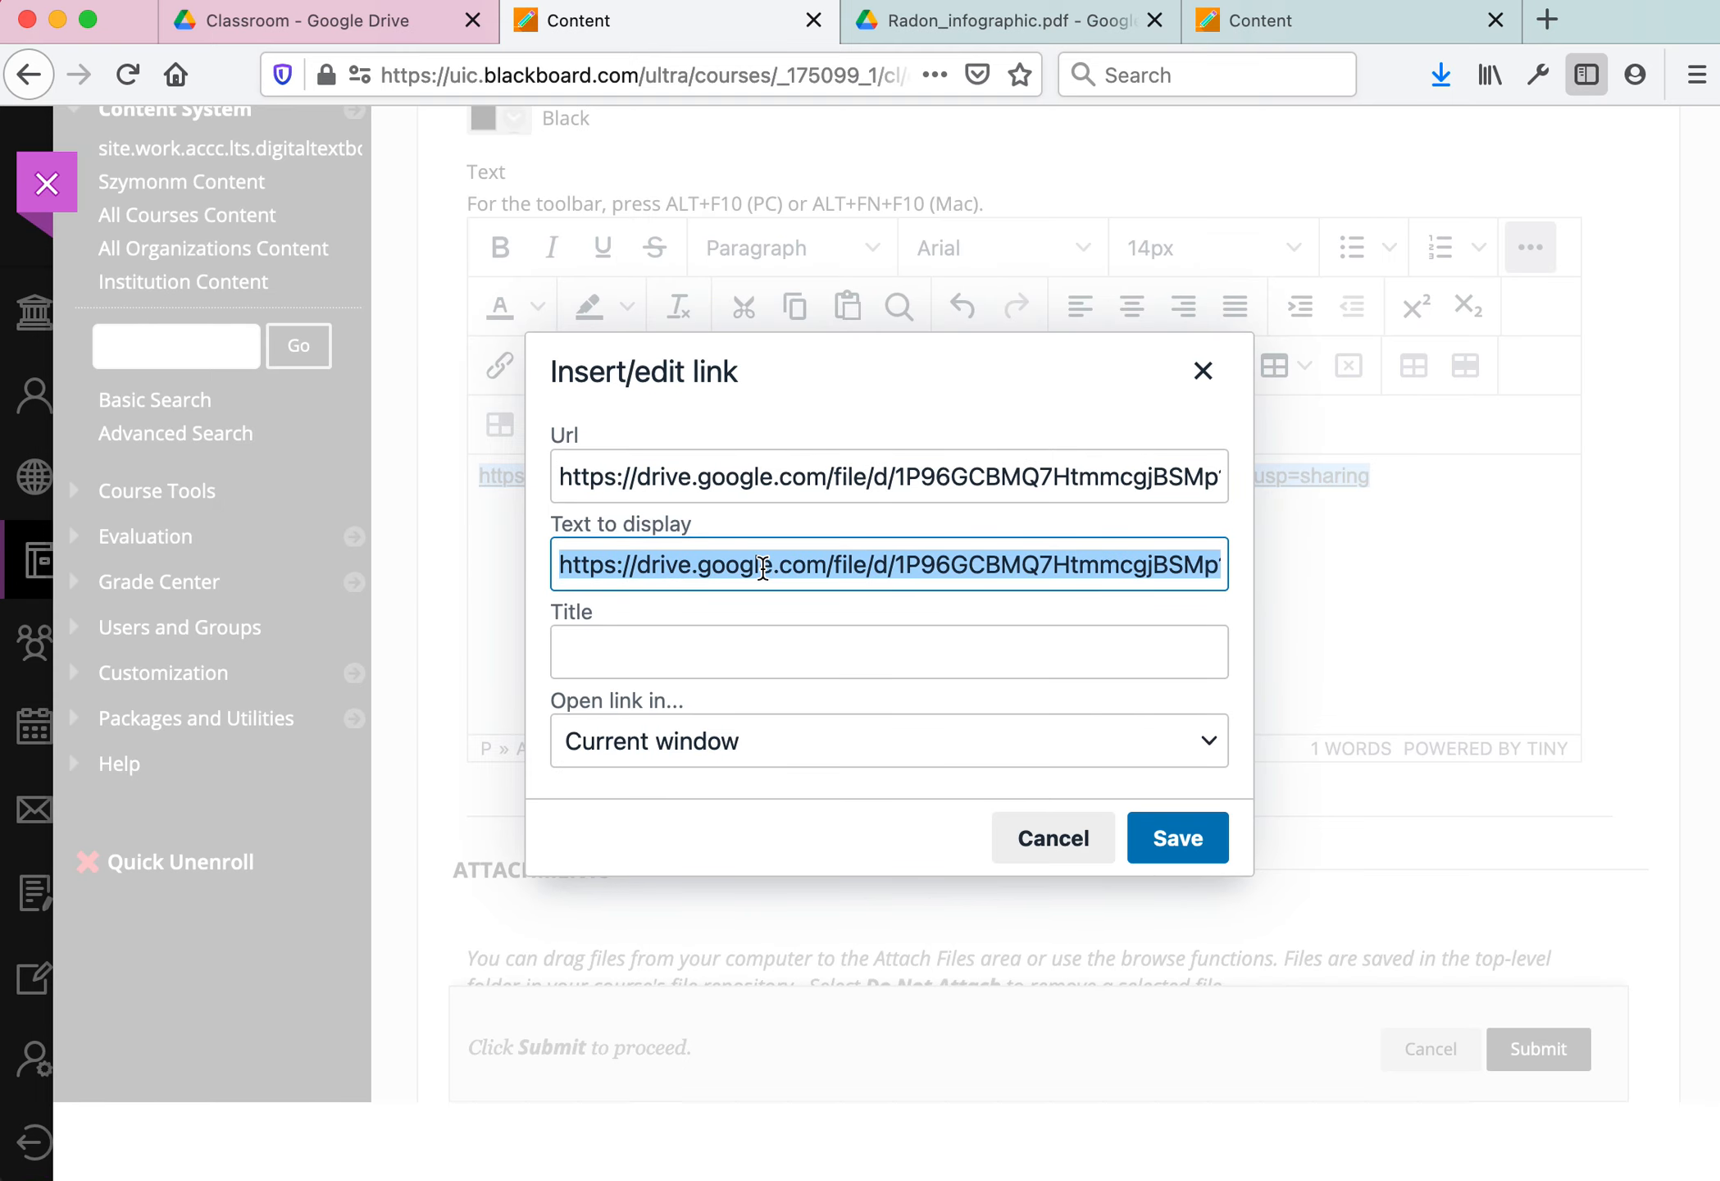
text(Radon Awareness)
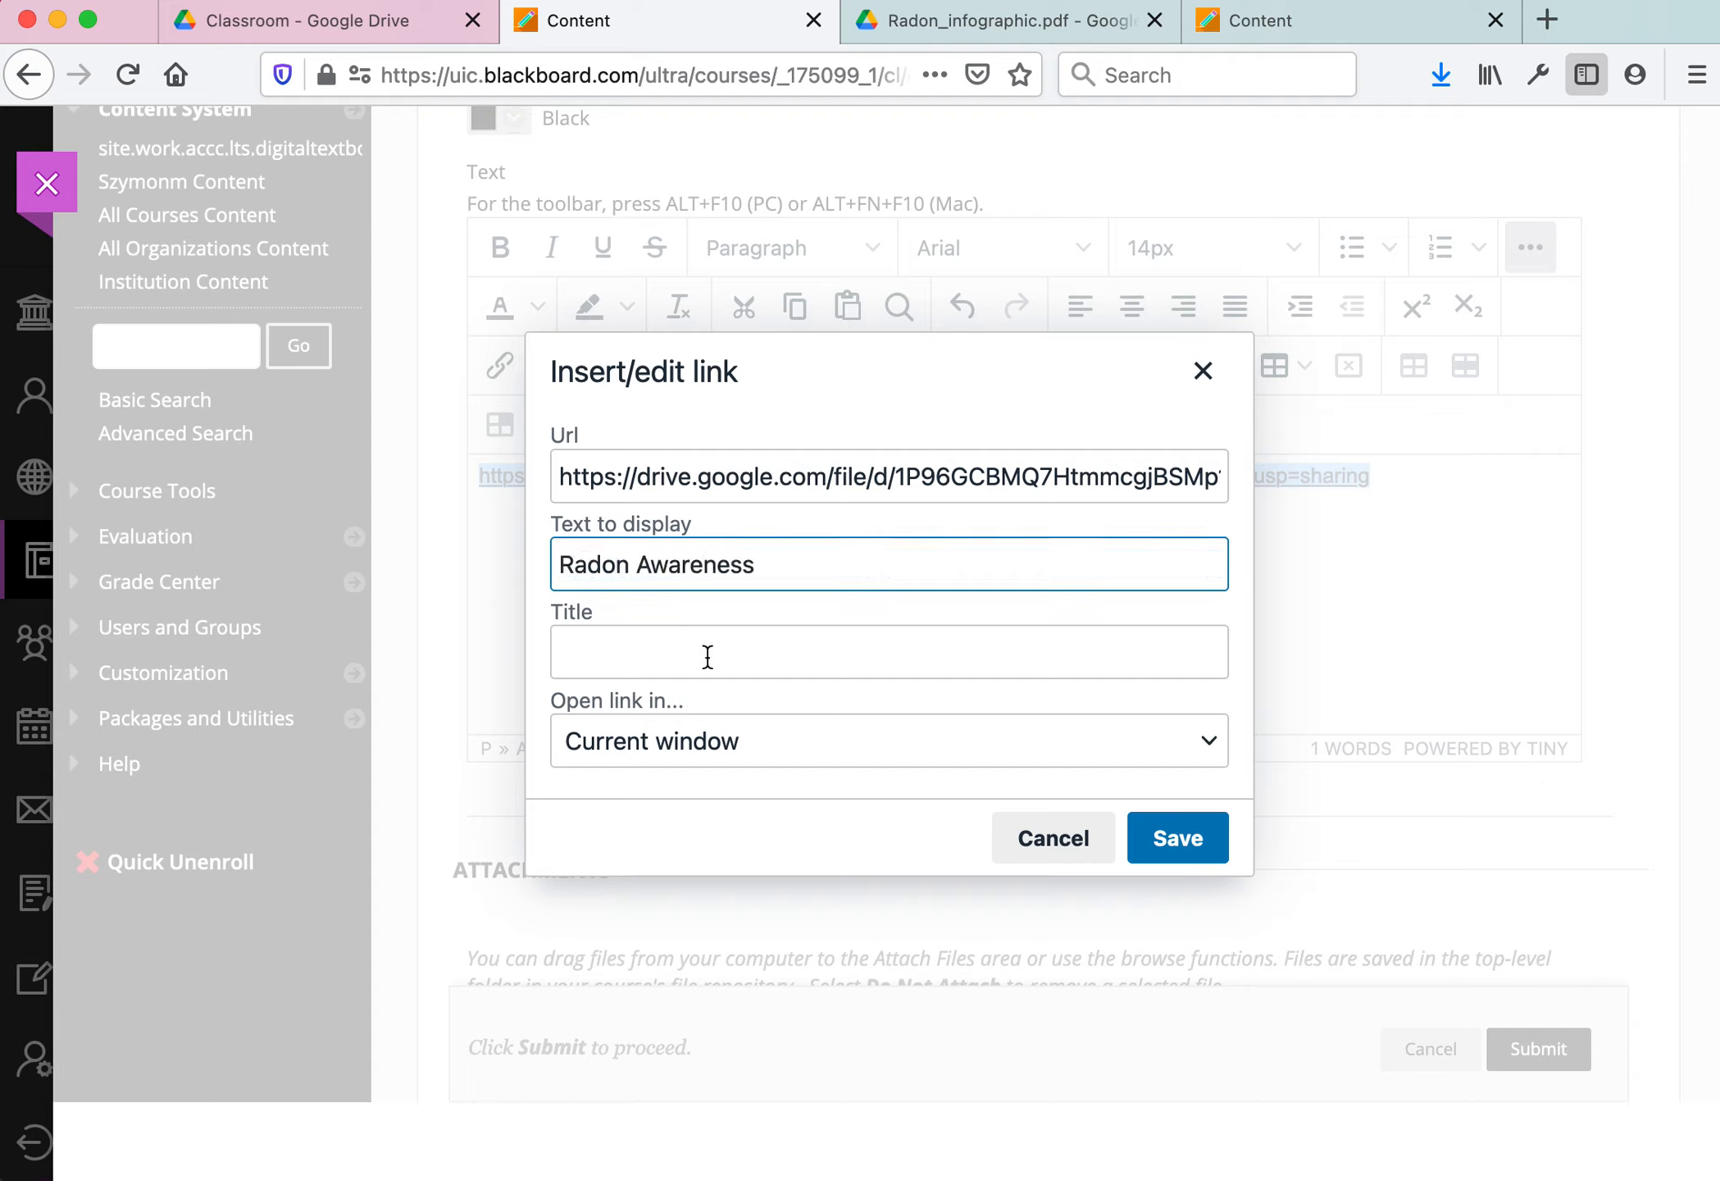
click(759, 657)
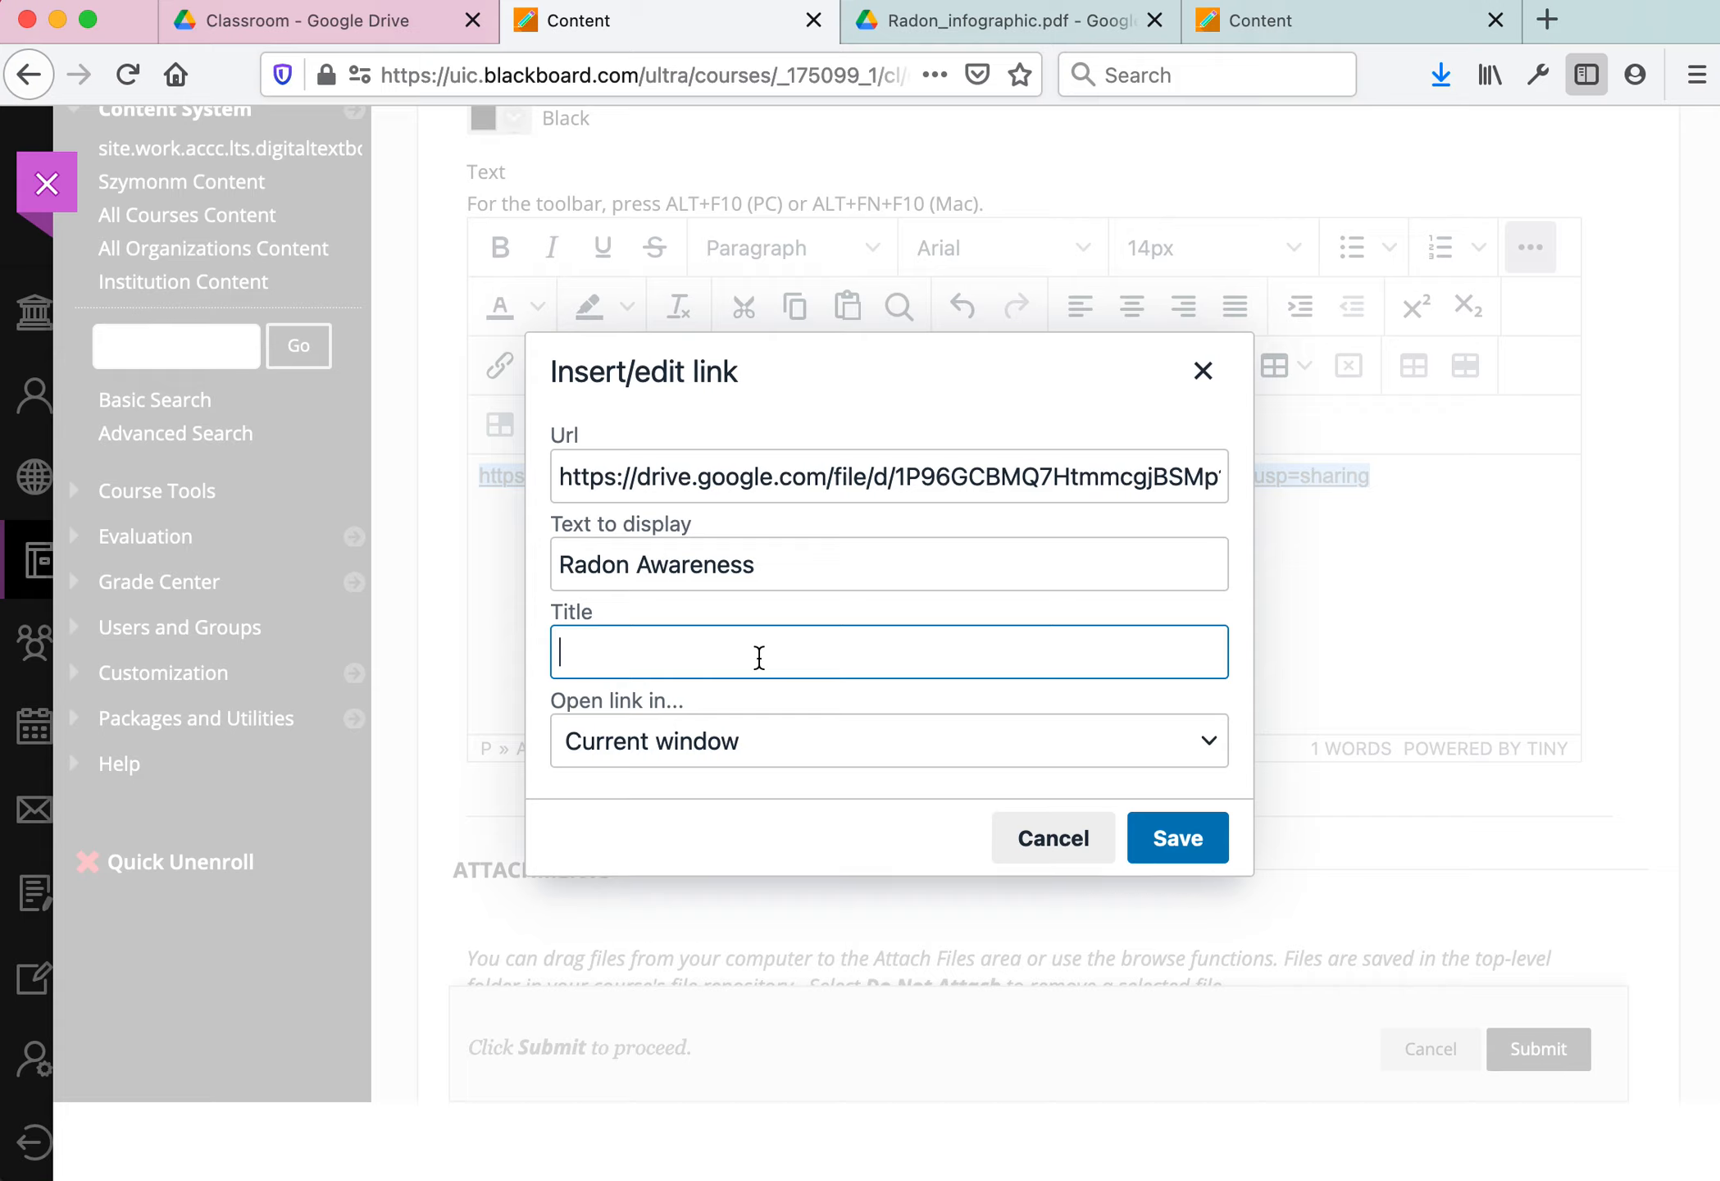
text(Radon)
text(Awareness)
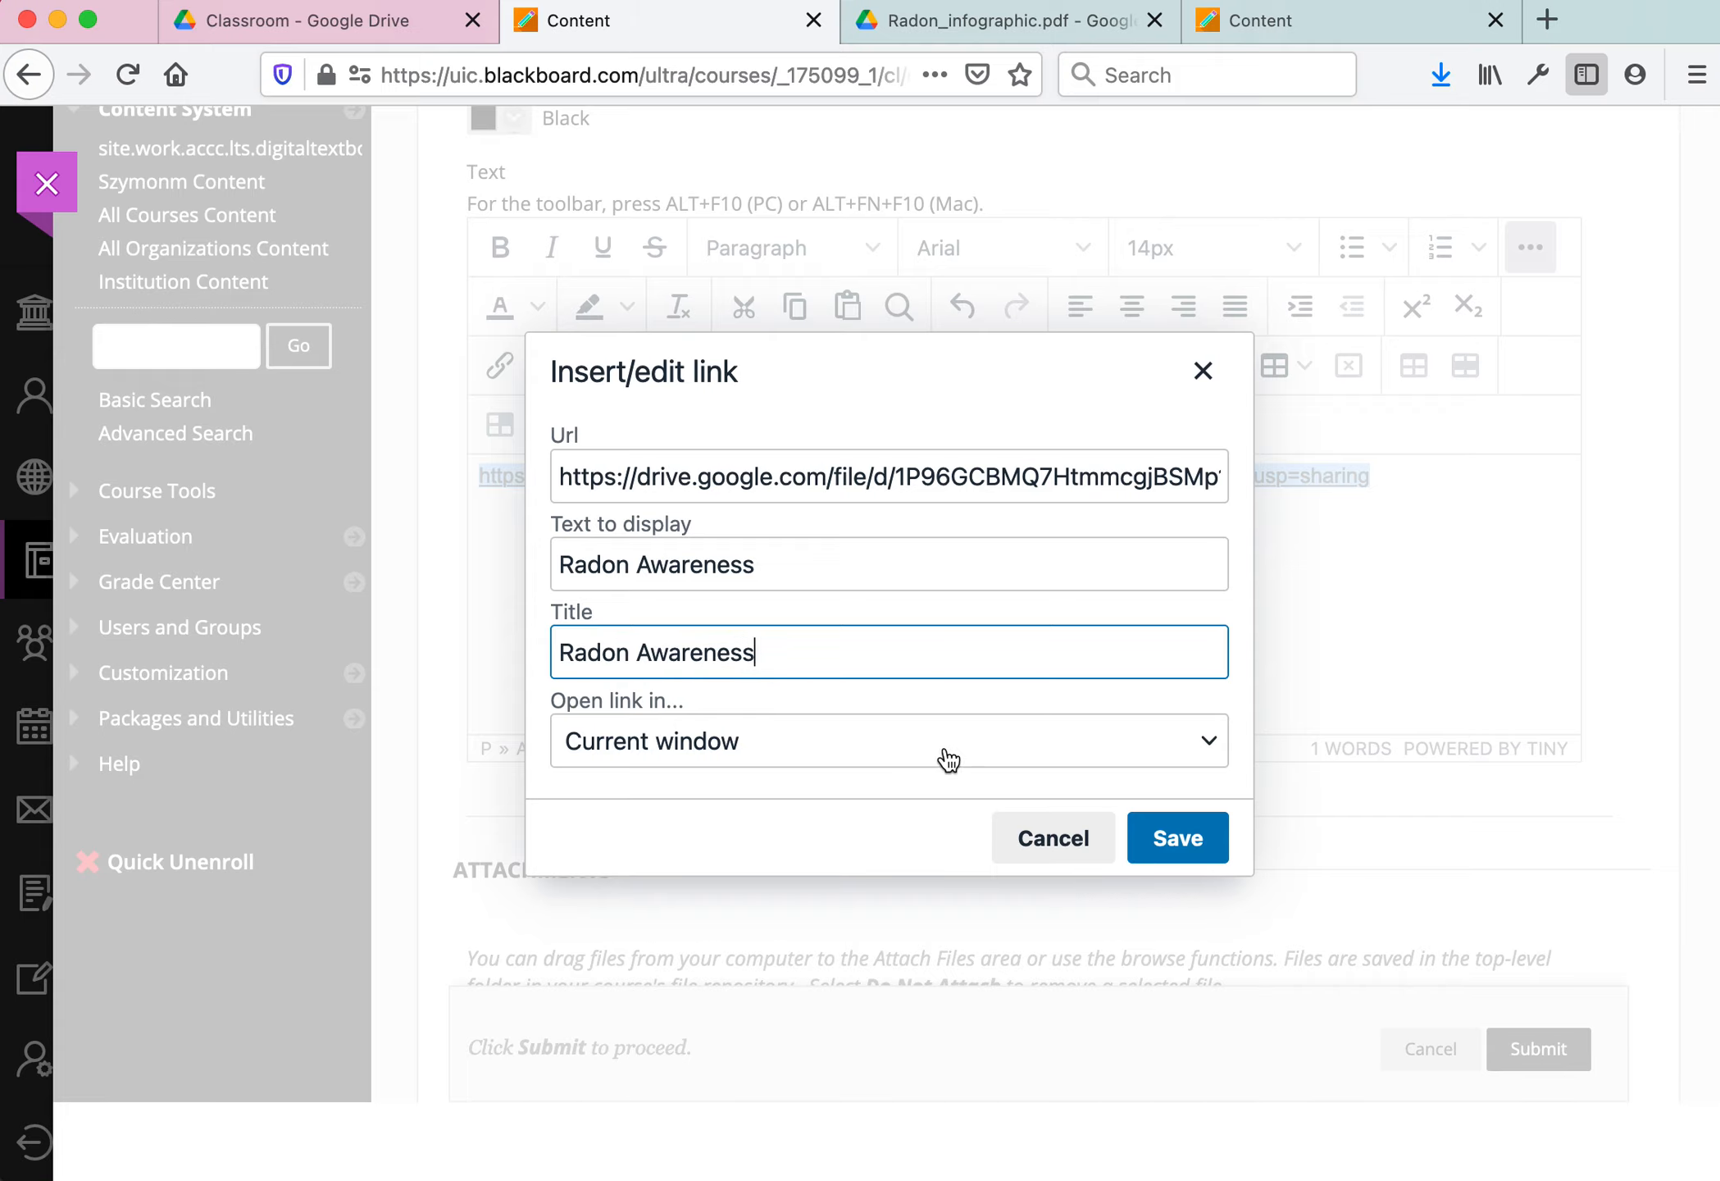
click(902, 763)
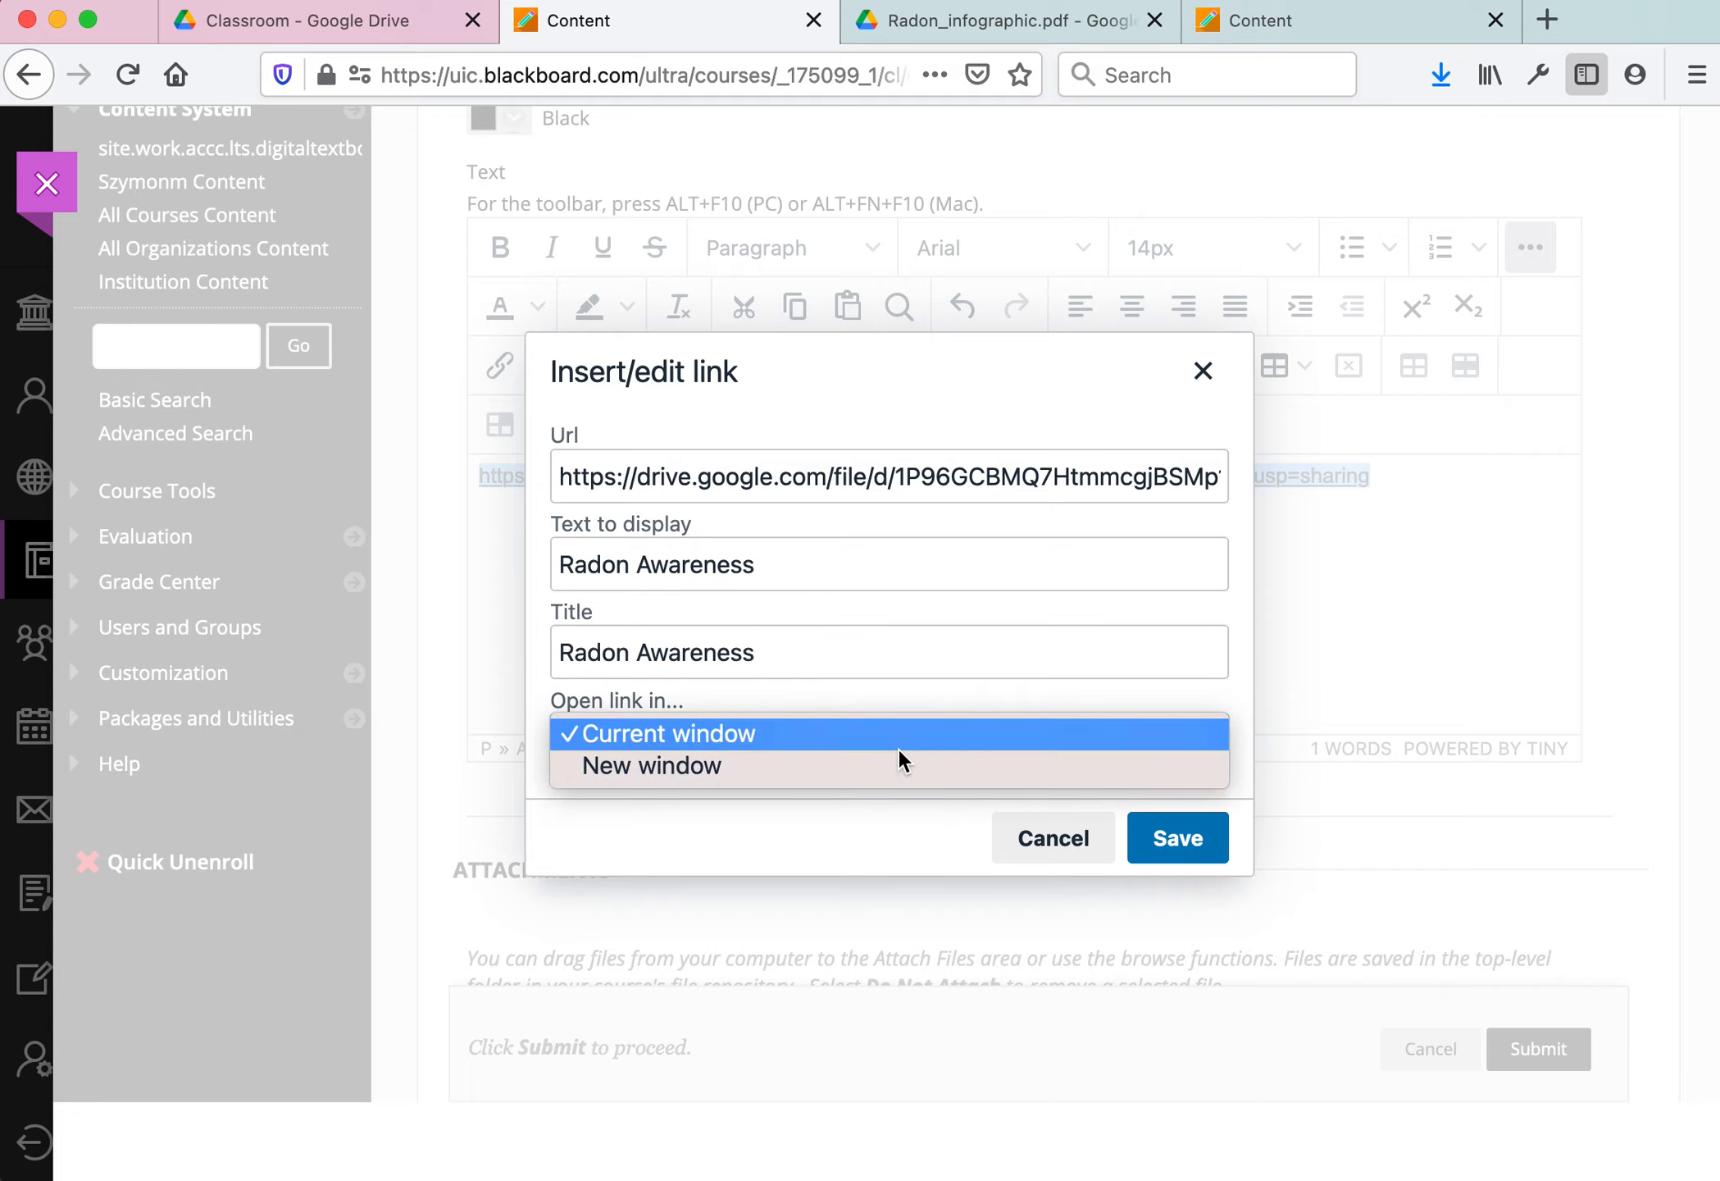
click(893, 768)
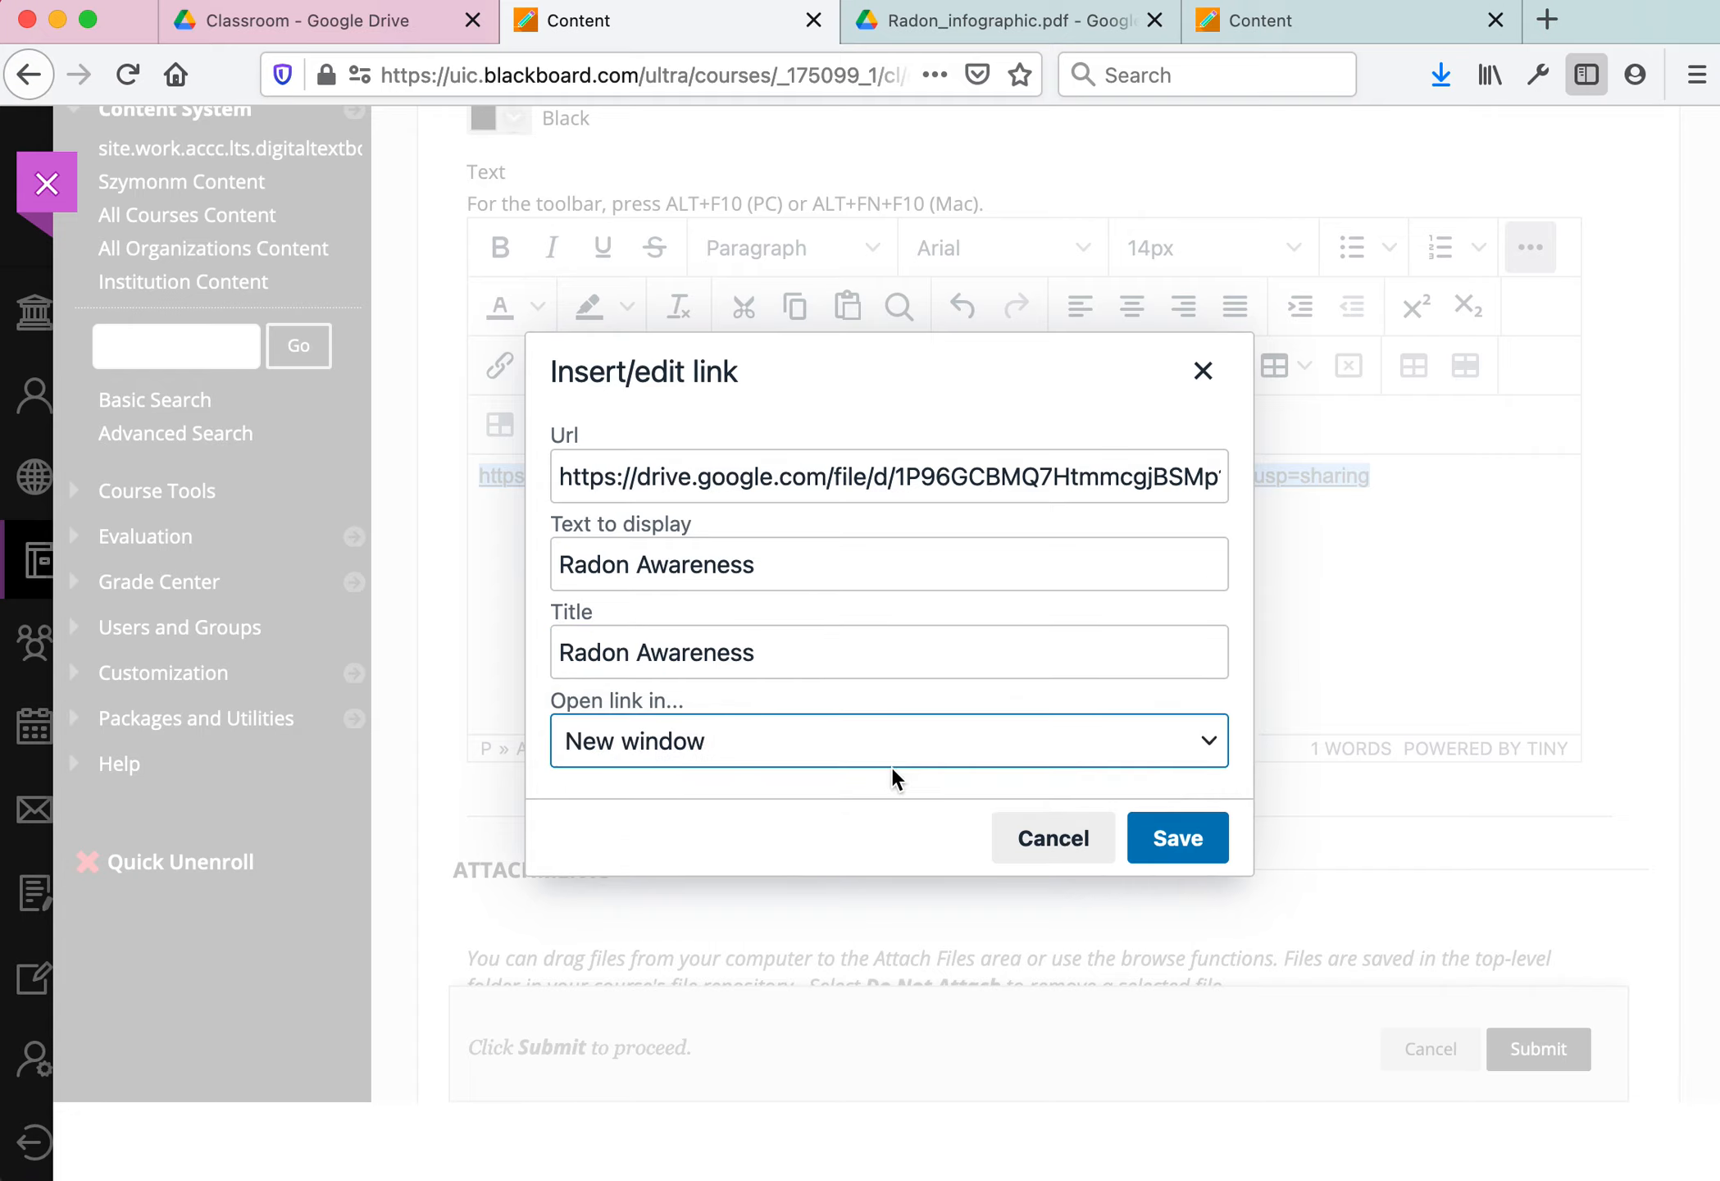
click(1178, 838)
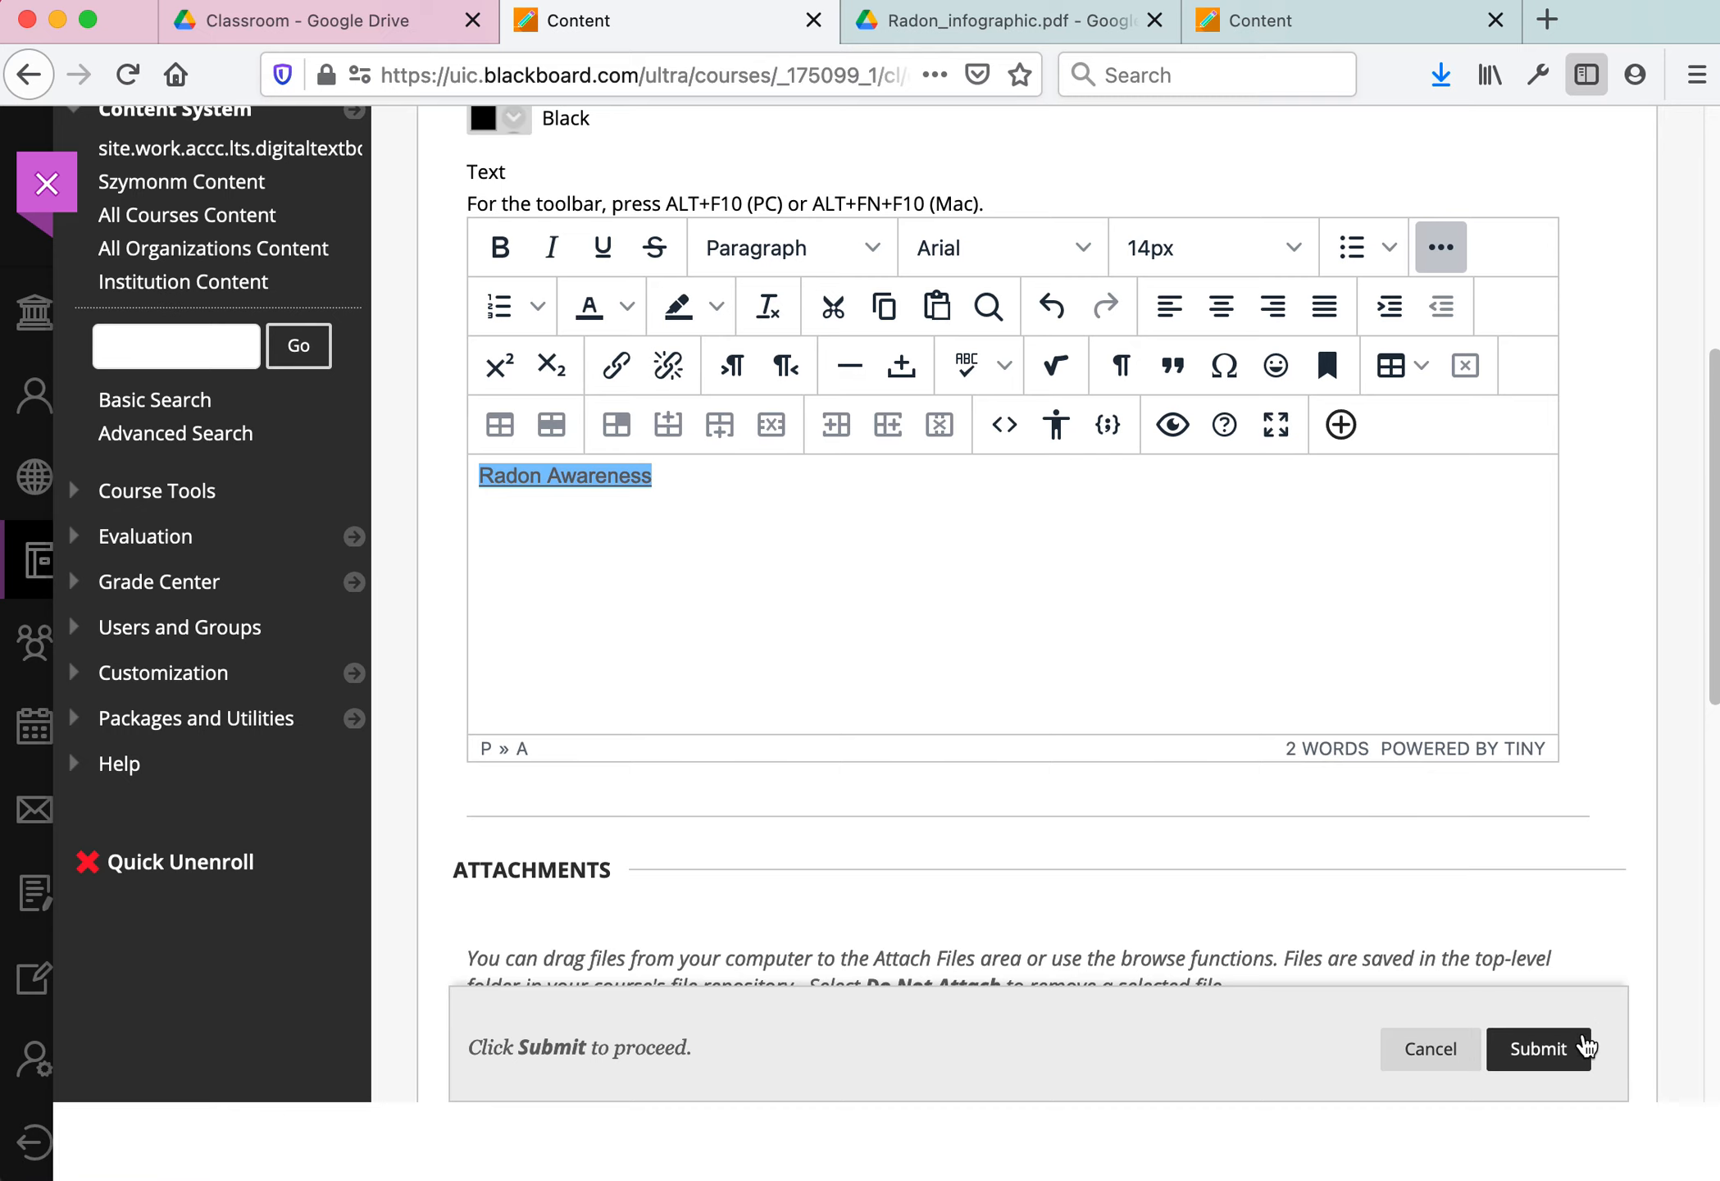
click(1553, 1043)
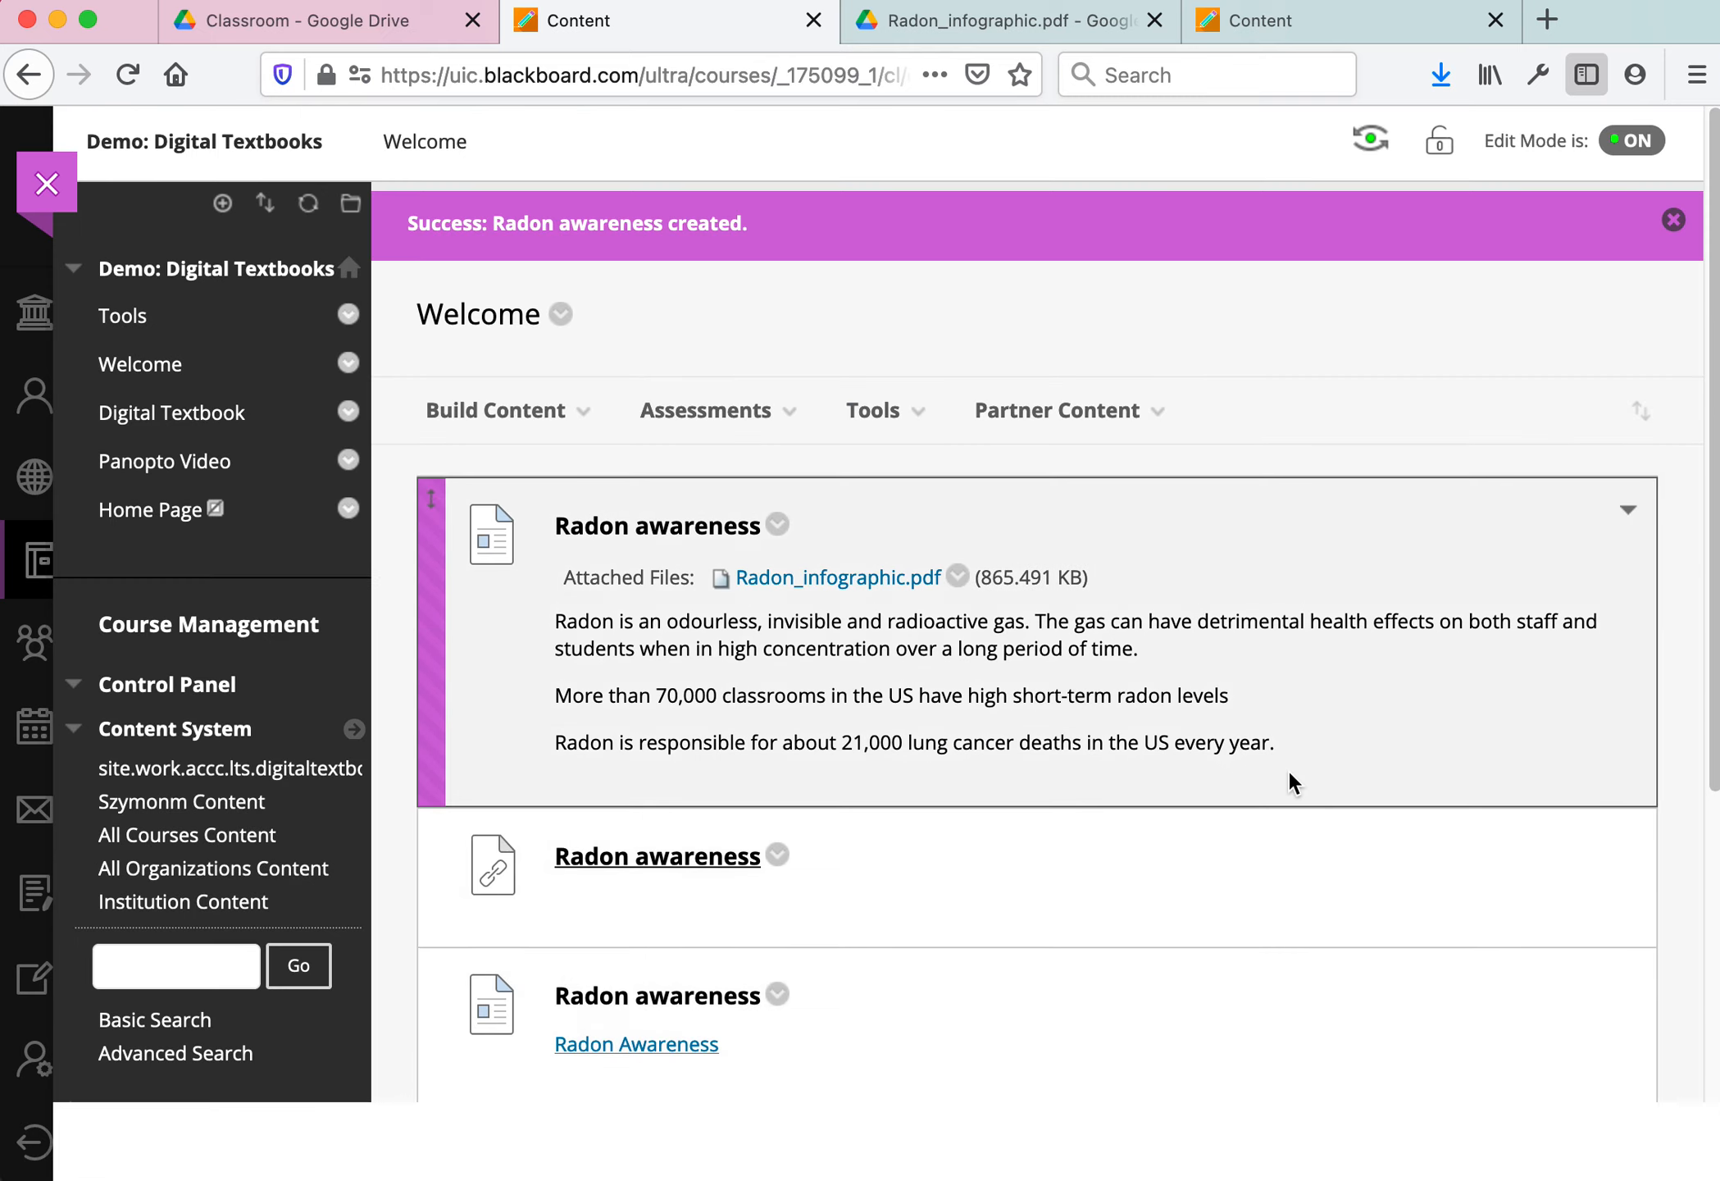
Start another content item in Welcome named Radon awareness
scroll(1289, 773, down, 2)
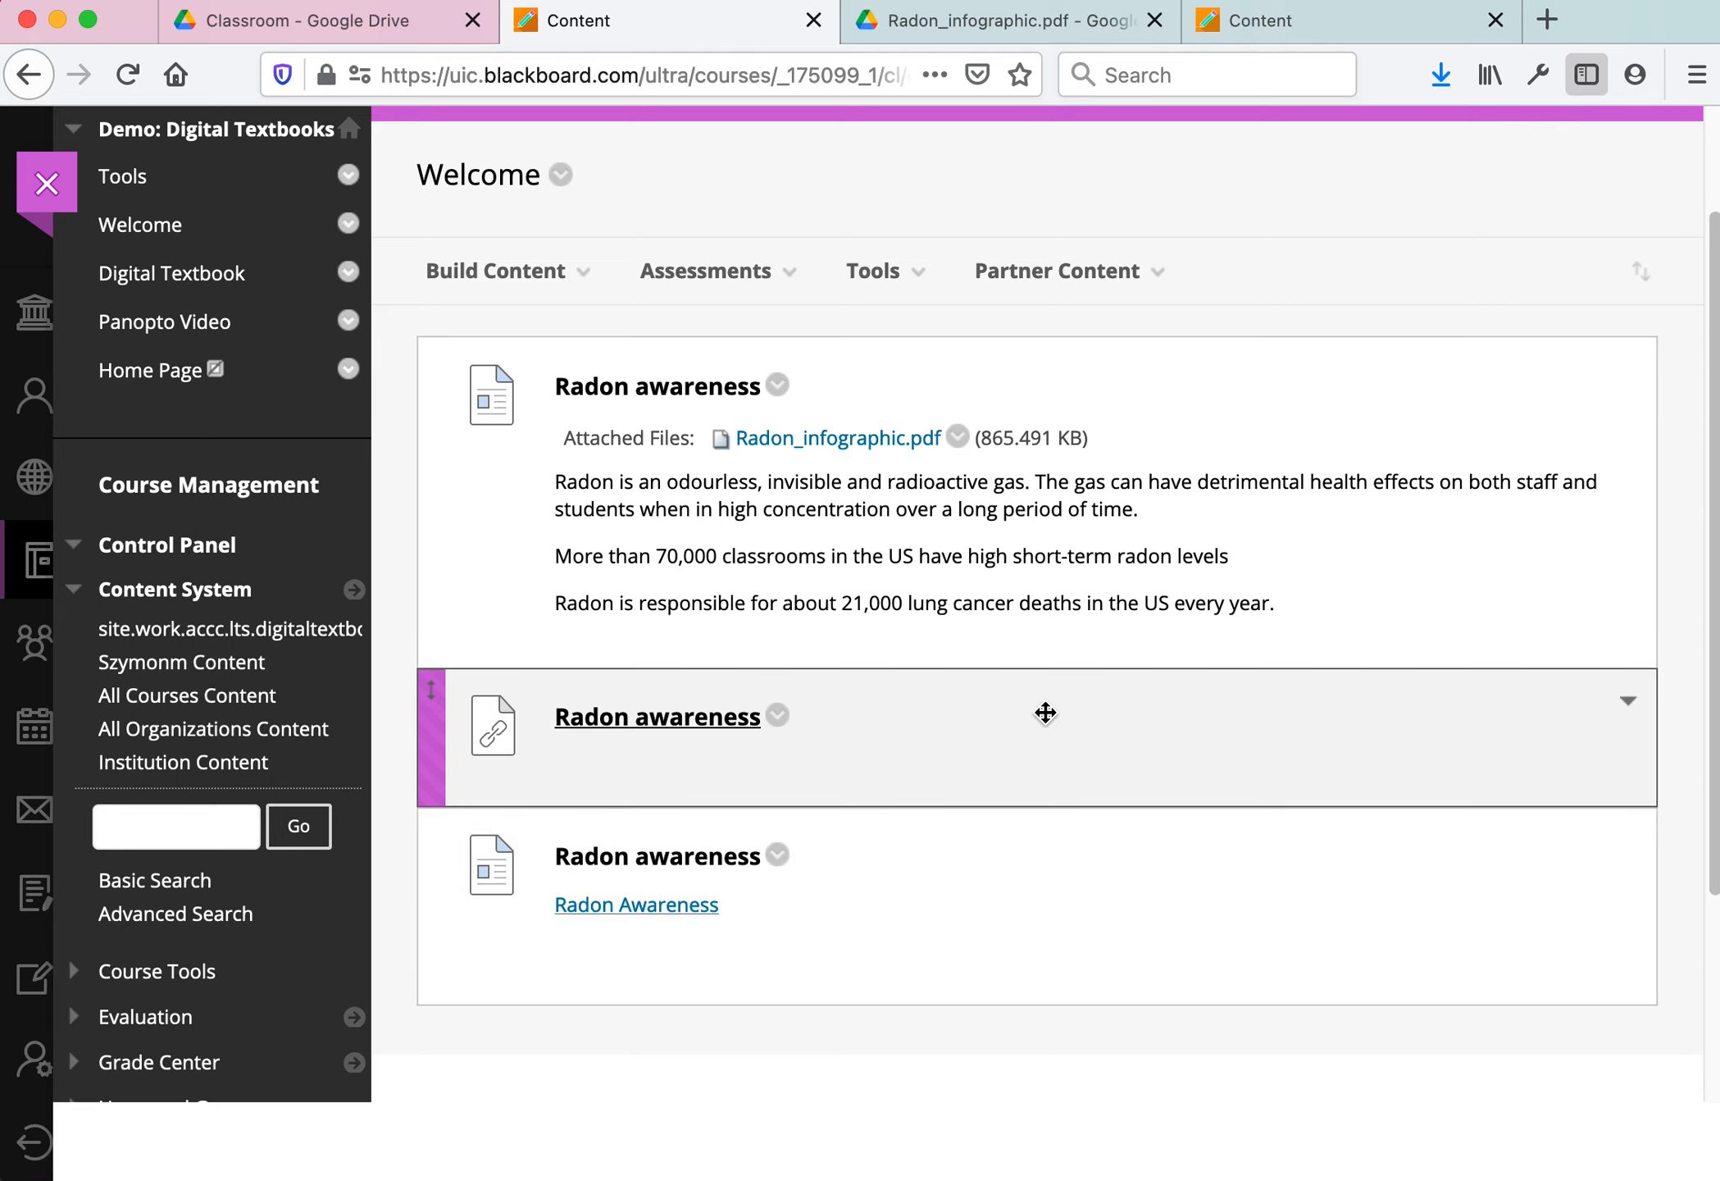
click(578, 269)
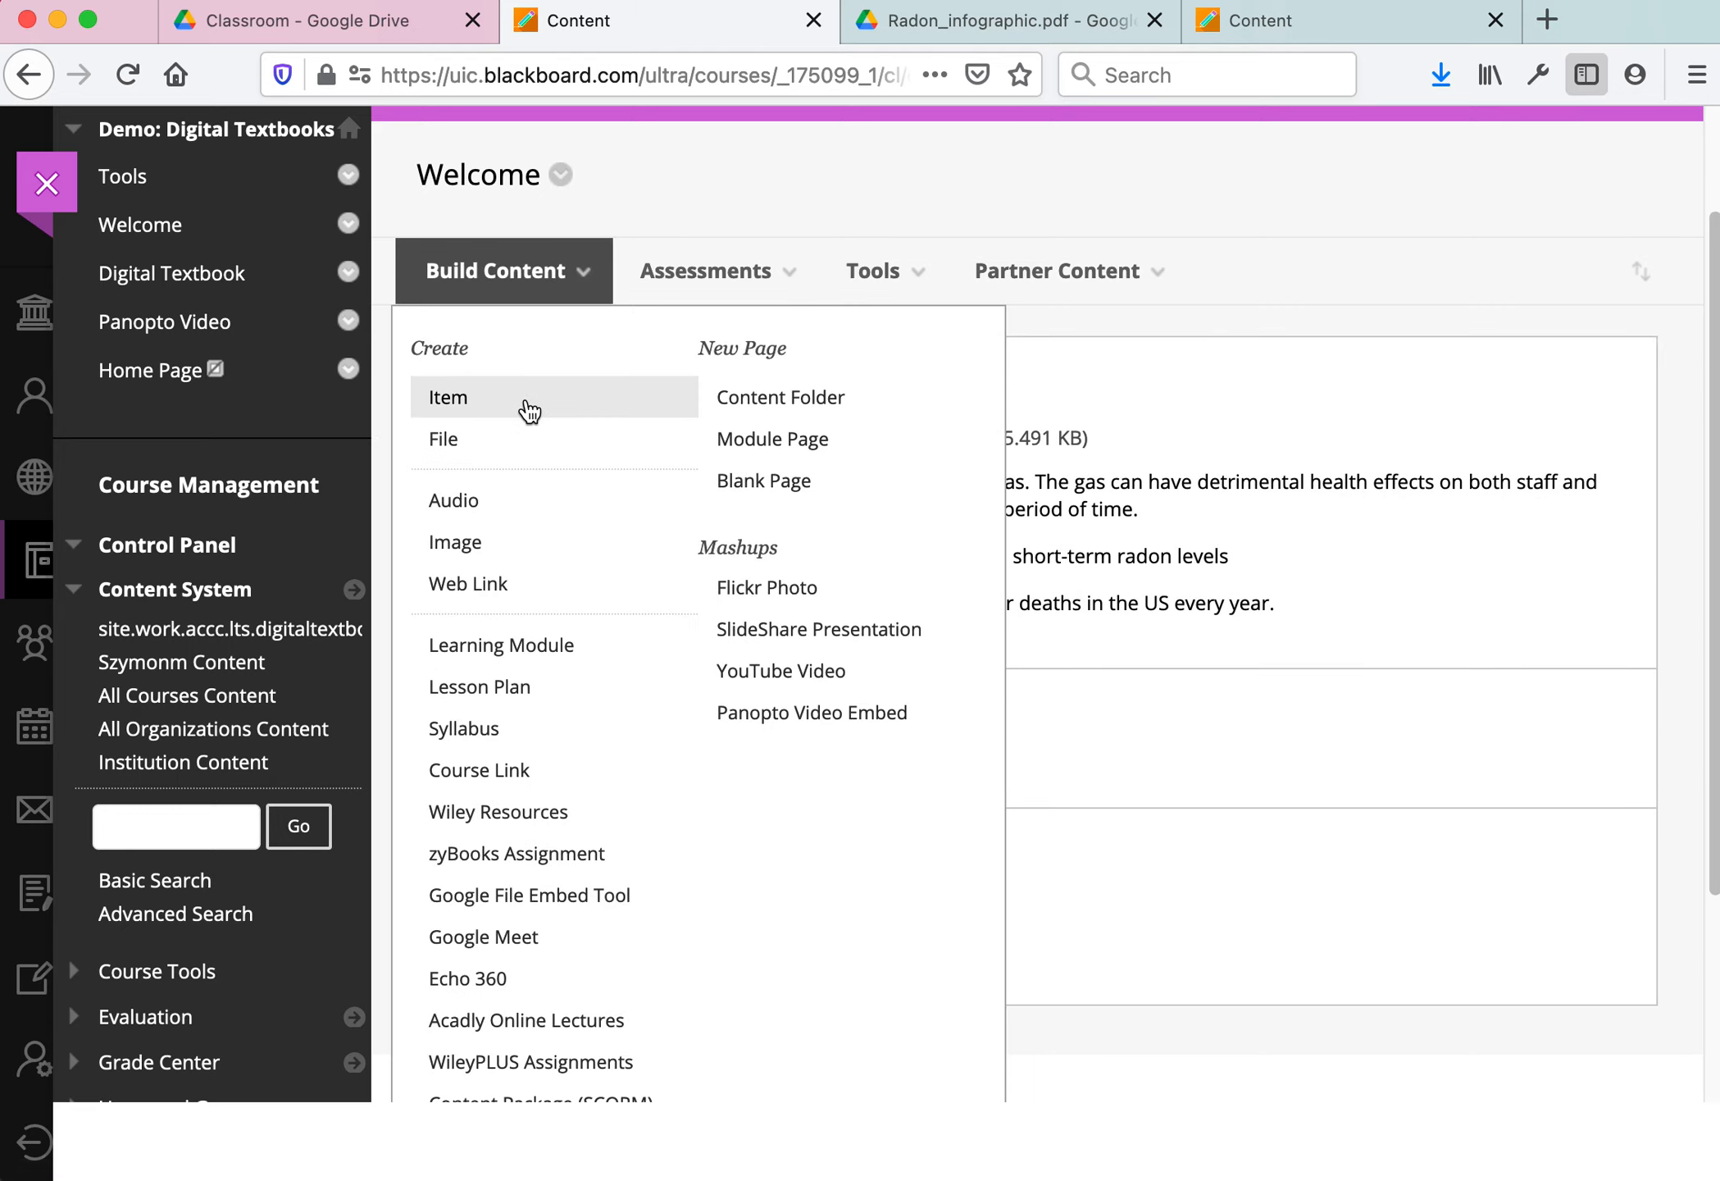
click(529, 402)
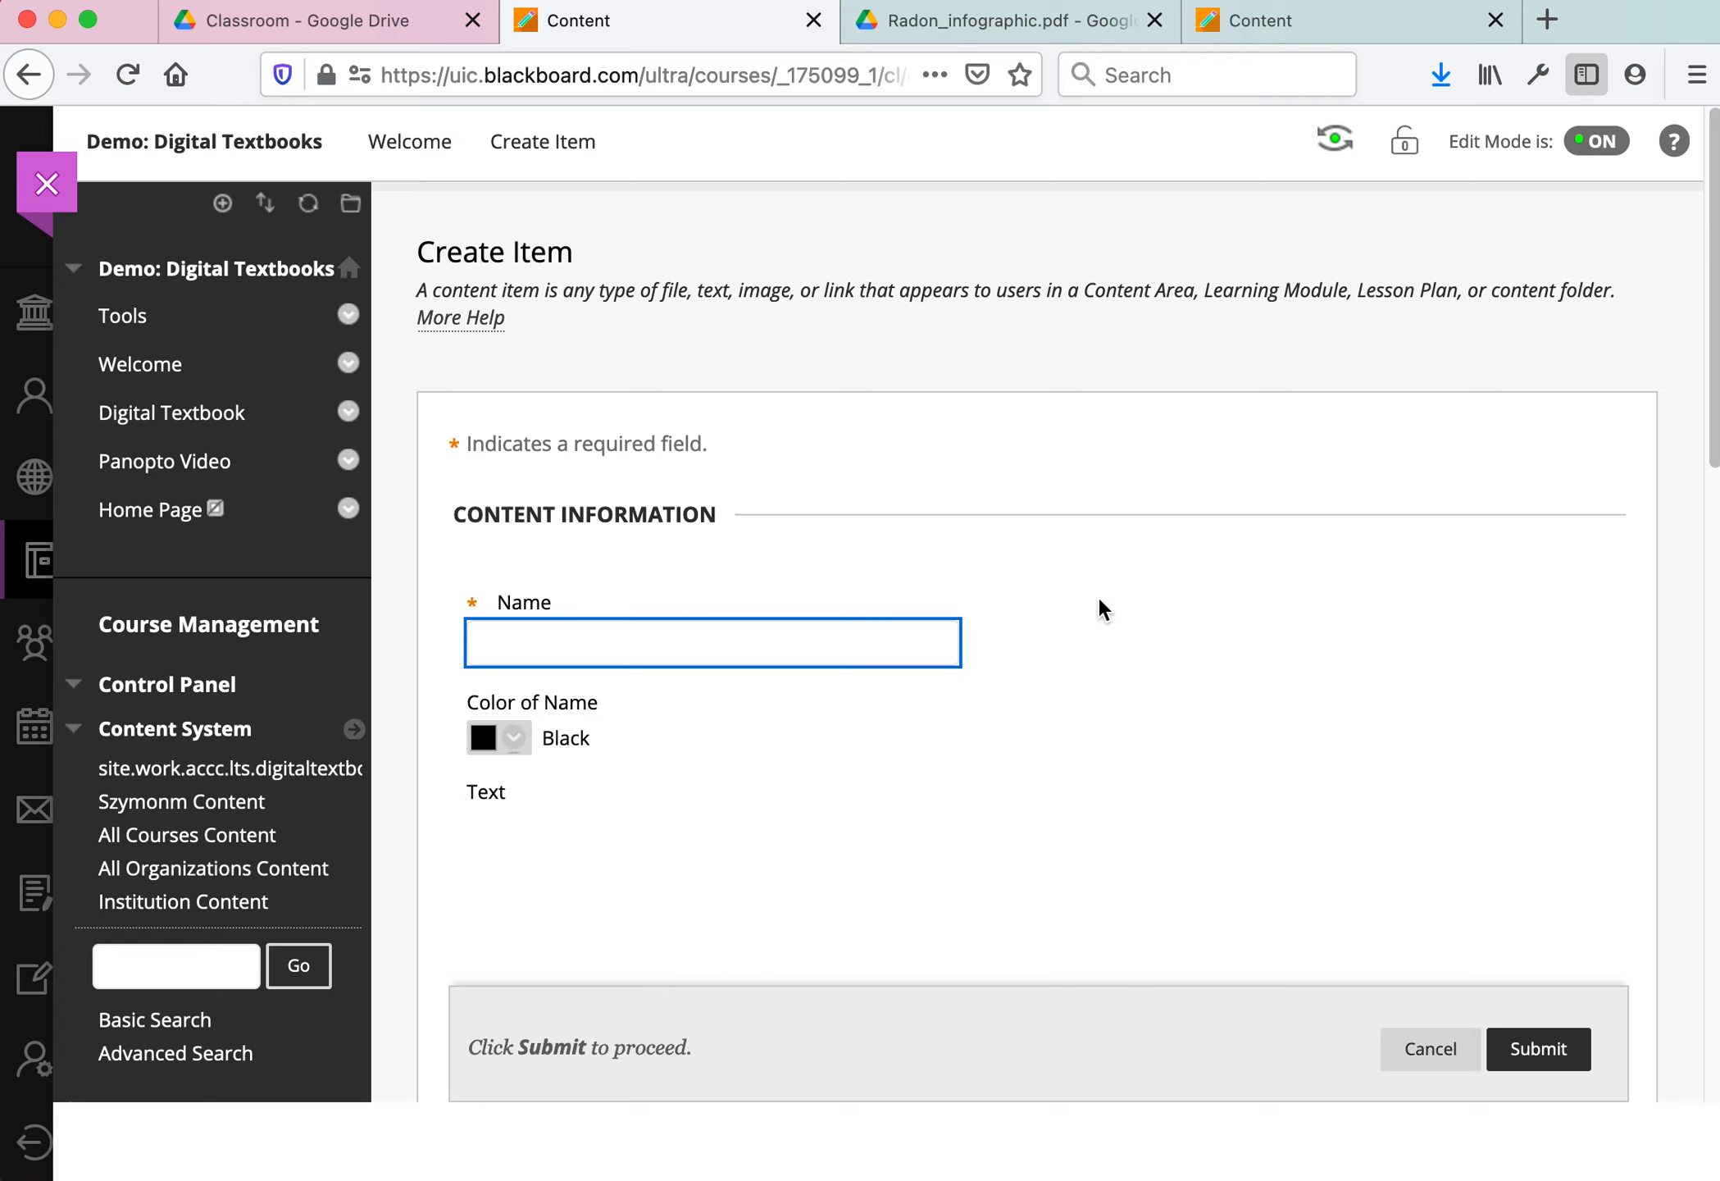
text(Ra)
key(Down)
key(Return)
scroll(1259, 535, down, 2)
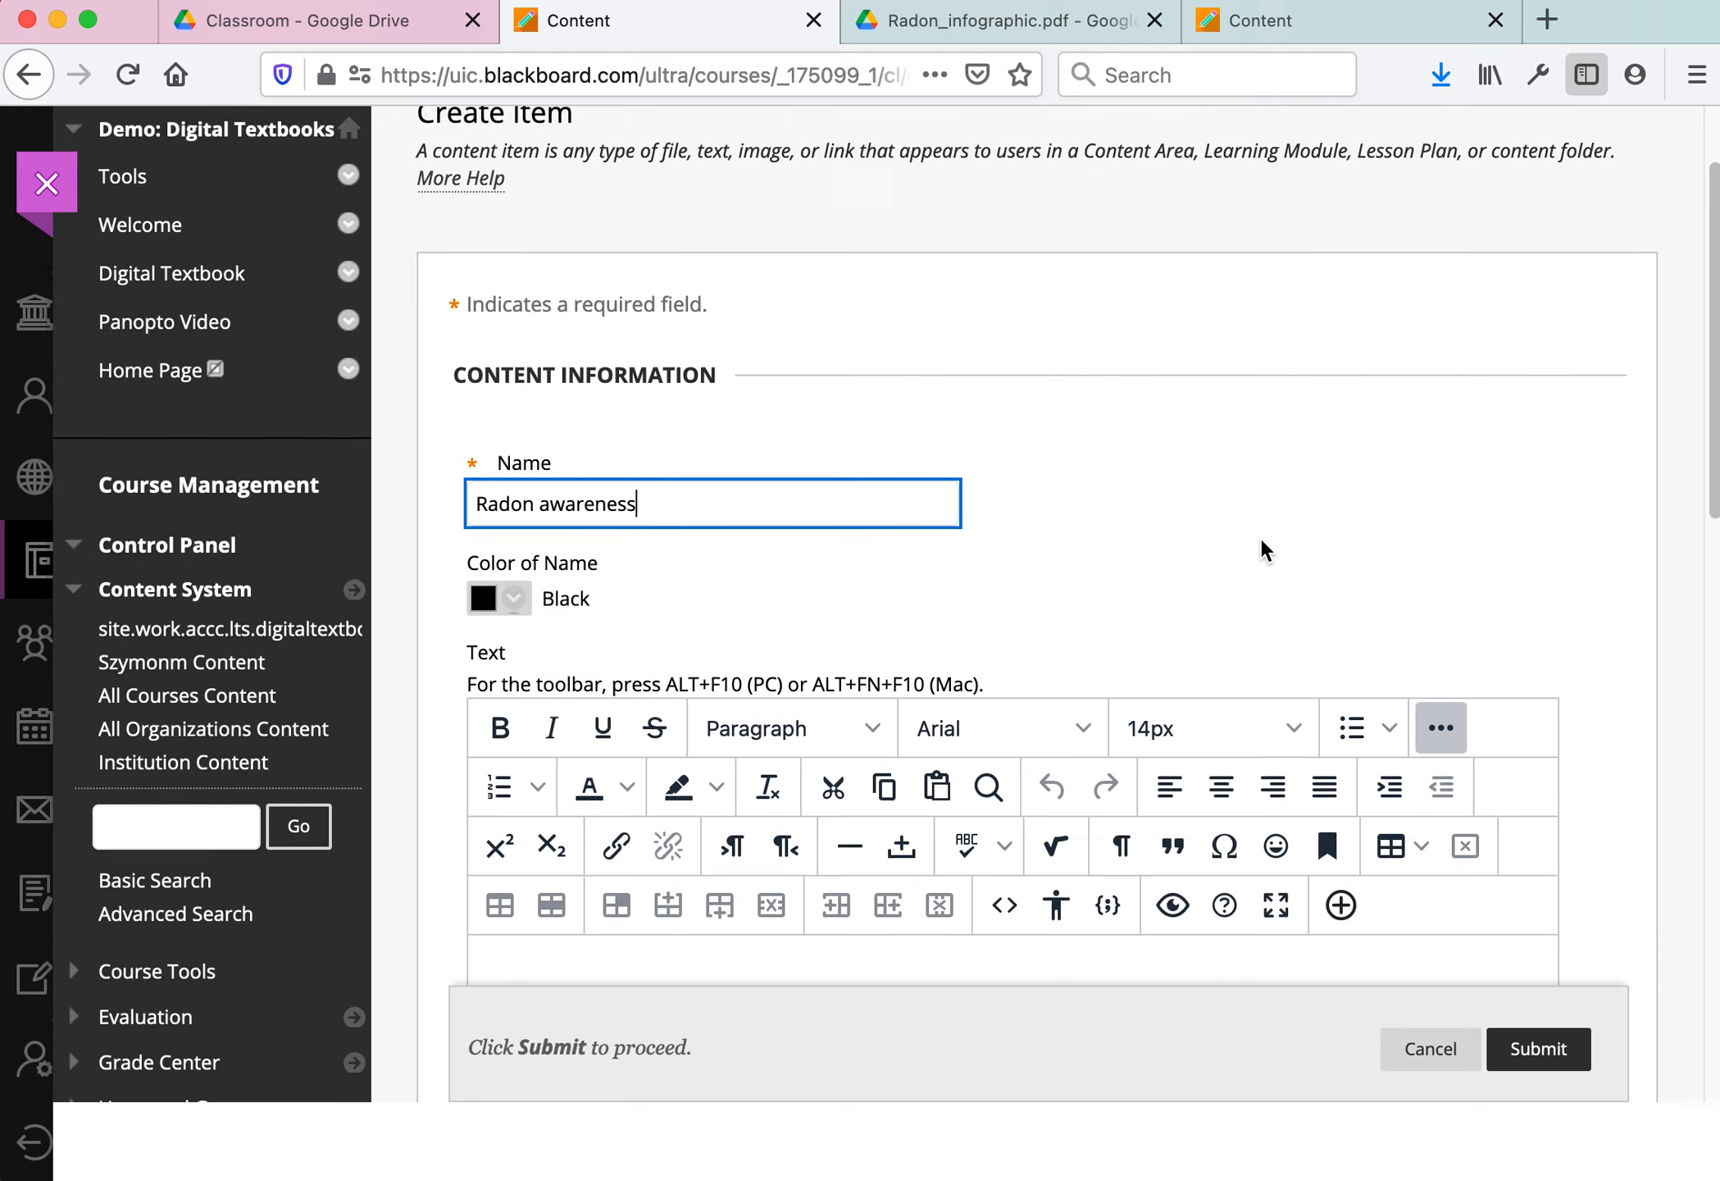
Paste the copied Drive link into the item's text as an embedded Radon_infographic.pdf preview and submit the item
scroll(1260, 534, down, 5)
click(1165, 718)
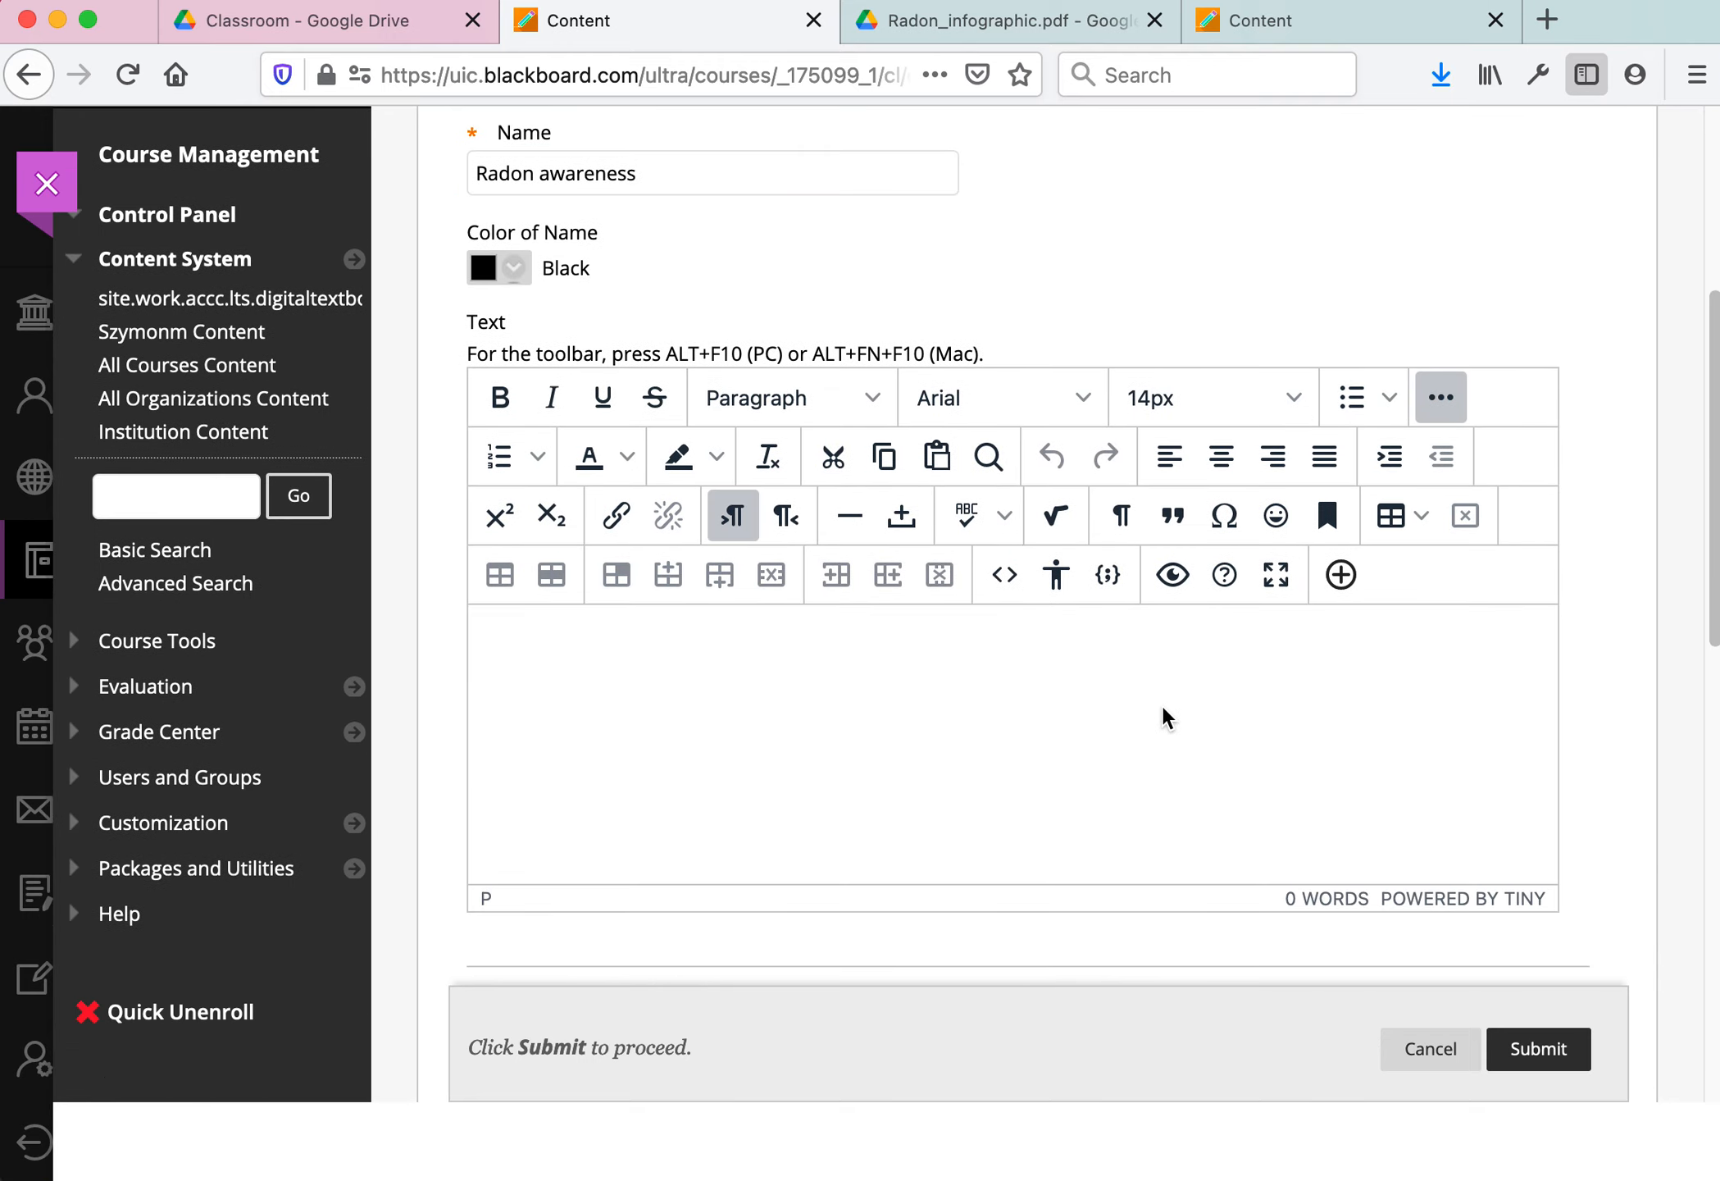
key(super+v)
key(Return)
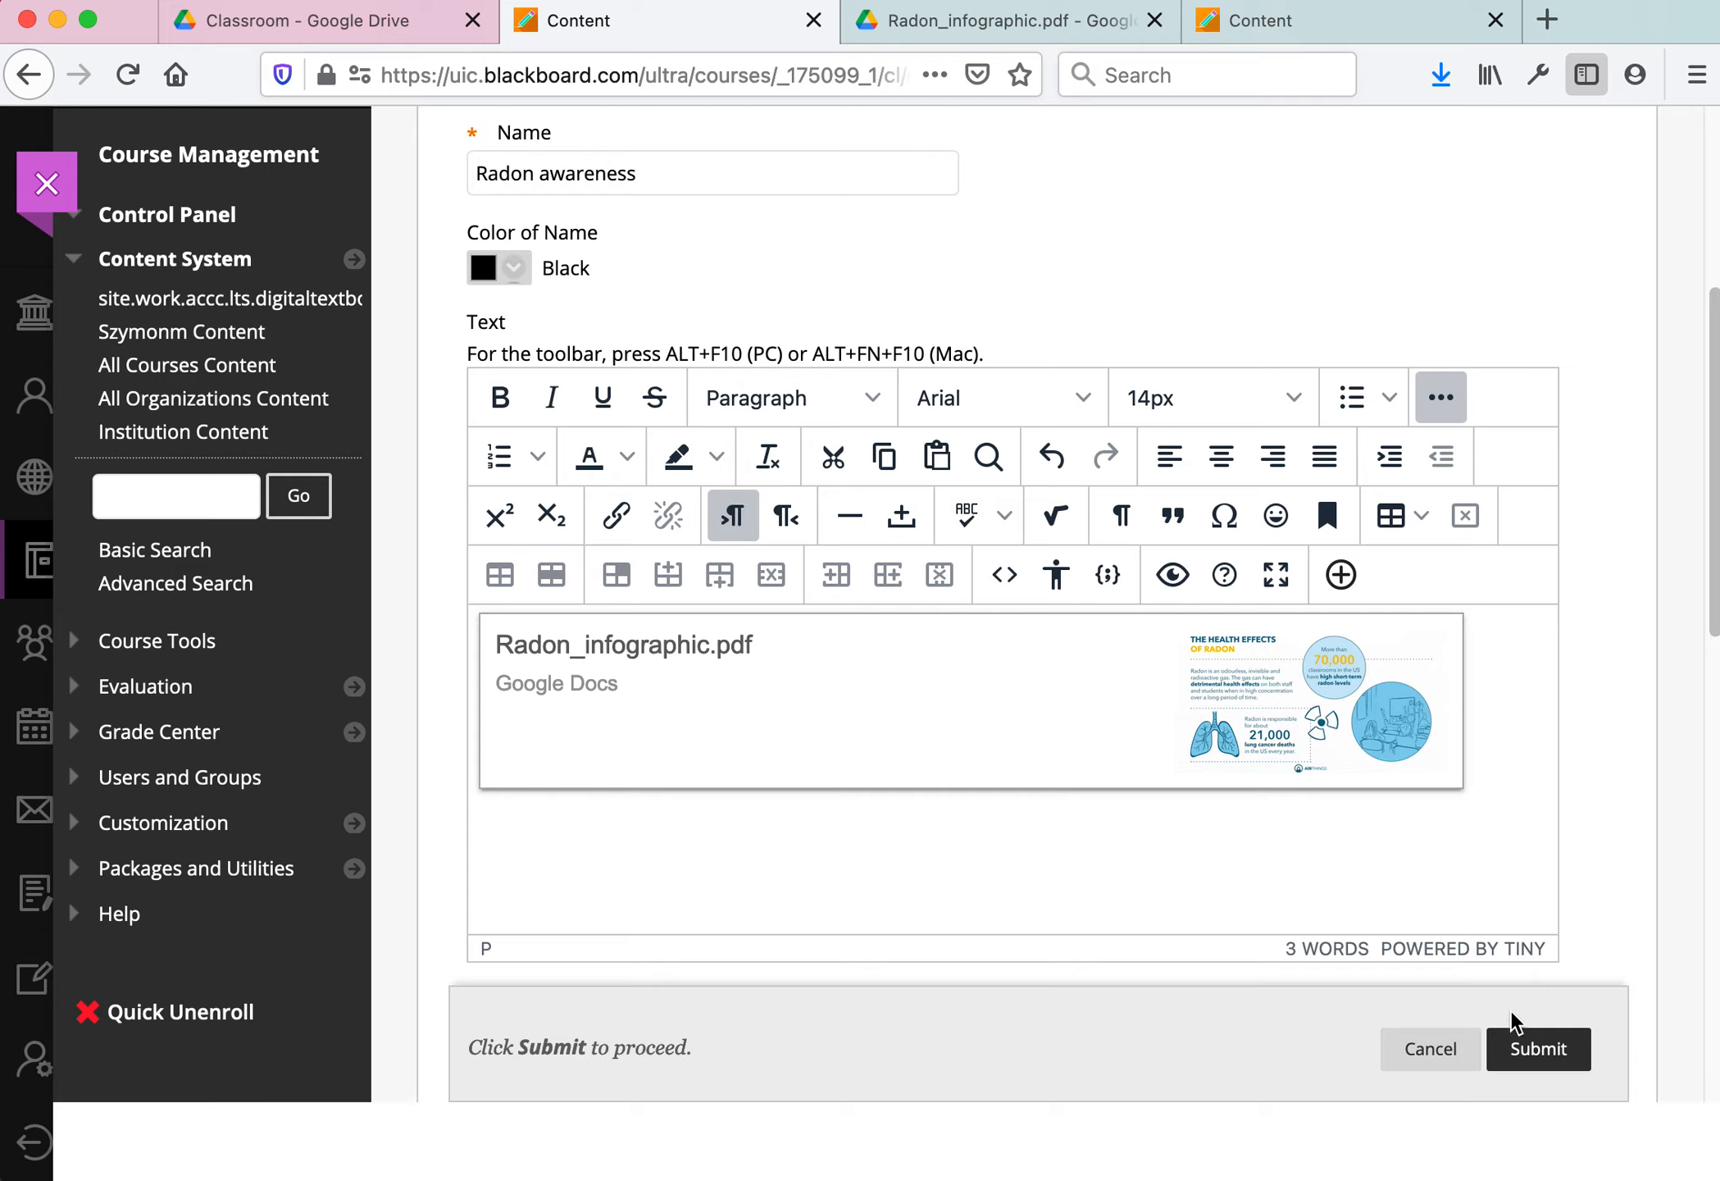
click(1533, 1047)
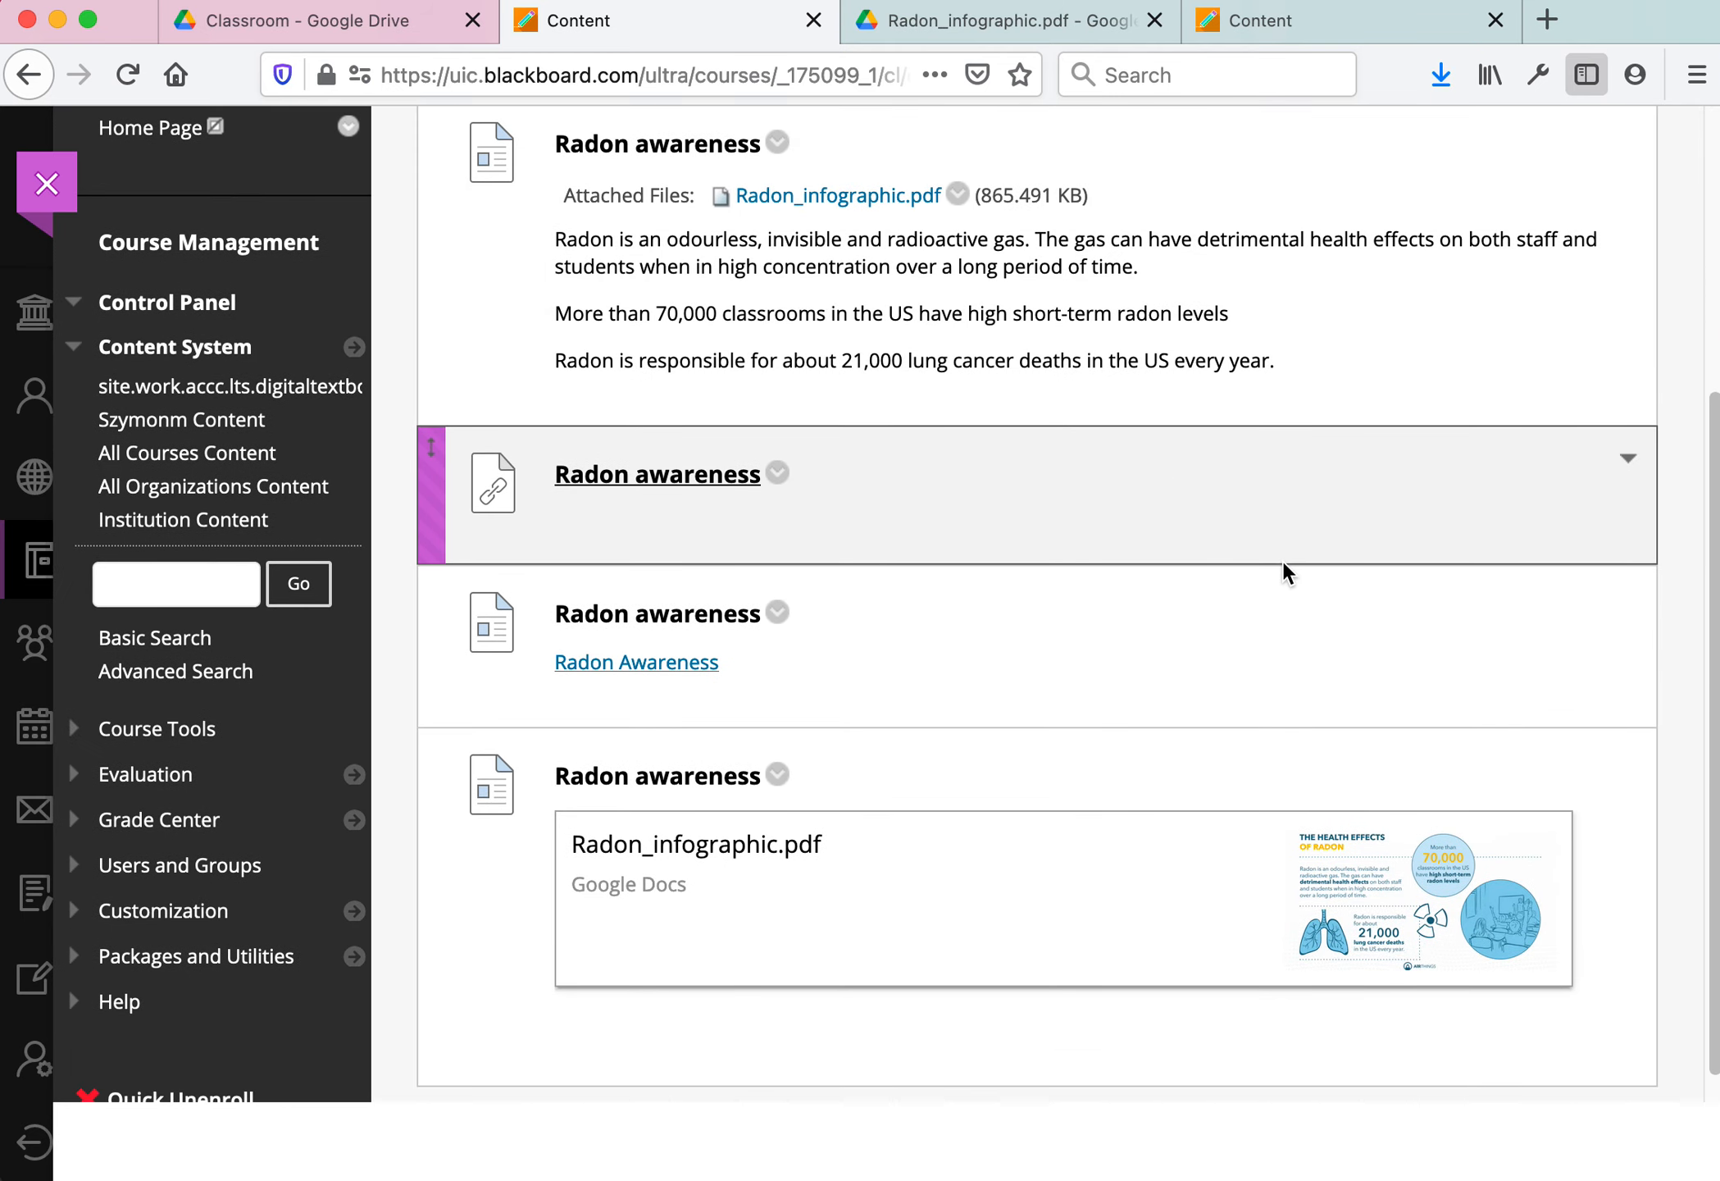
scroll(1282, 560, up, 1)
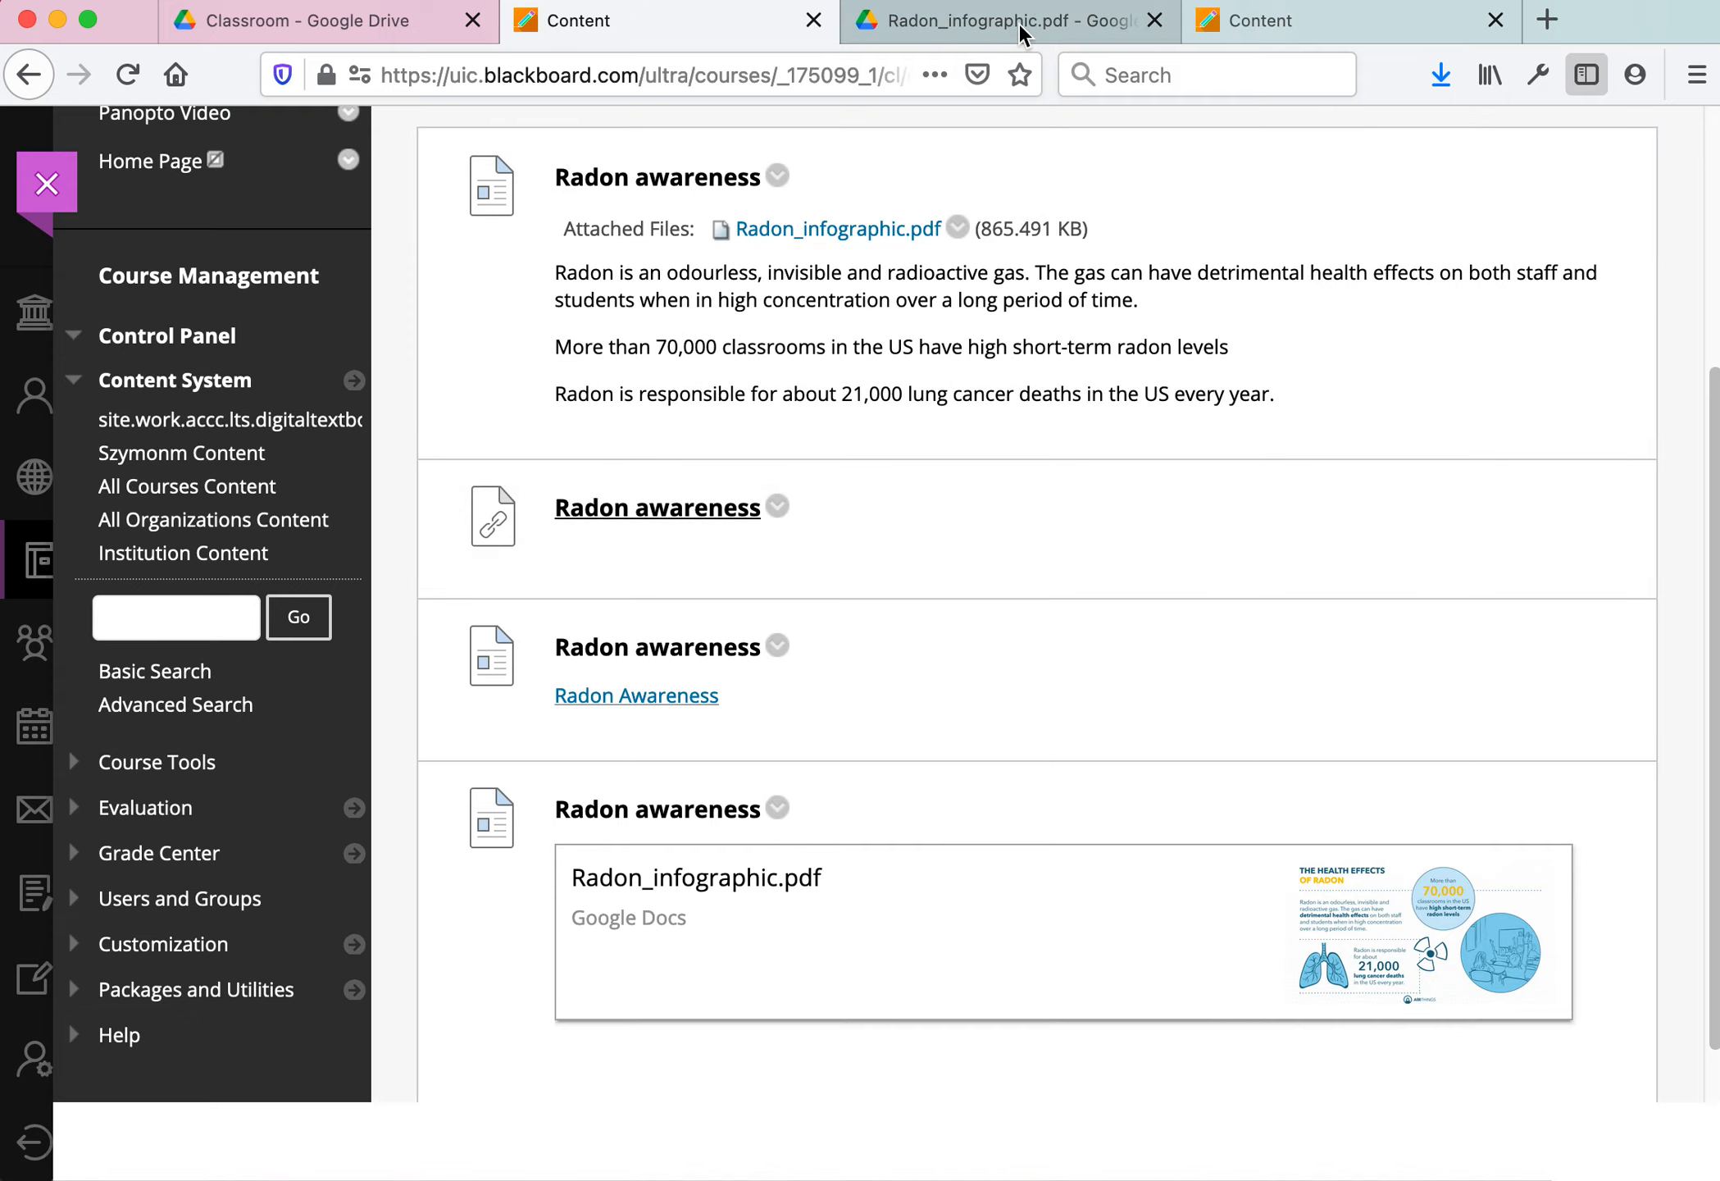
Switch to Google Drive, review the details and activity of Radon_infographic.pdf, and return to the Blackboard course
click(437, 25)
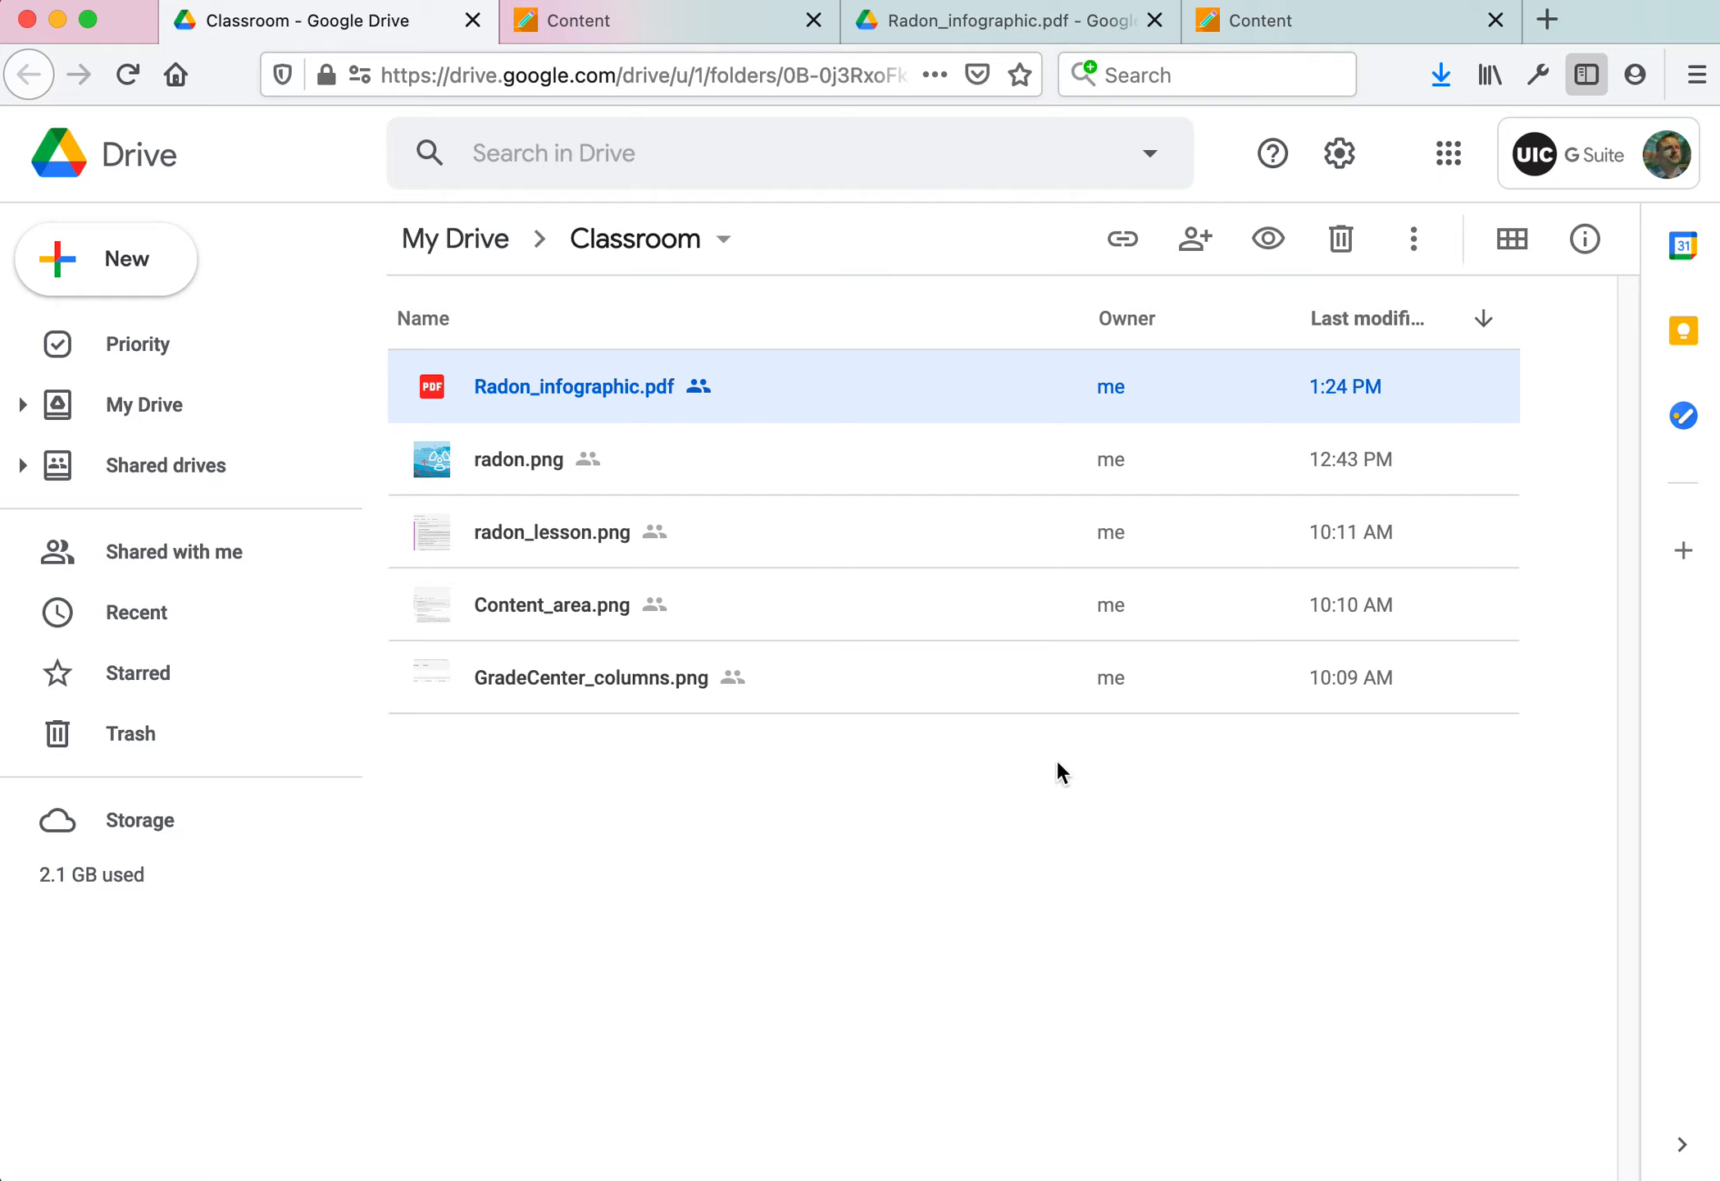
right_click(620, 386)
mouse_move(629, 400)
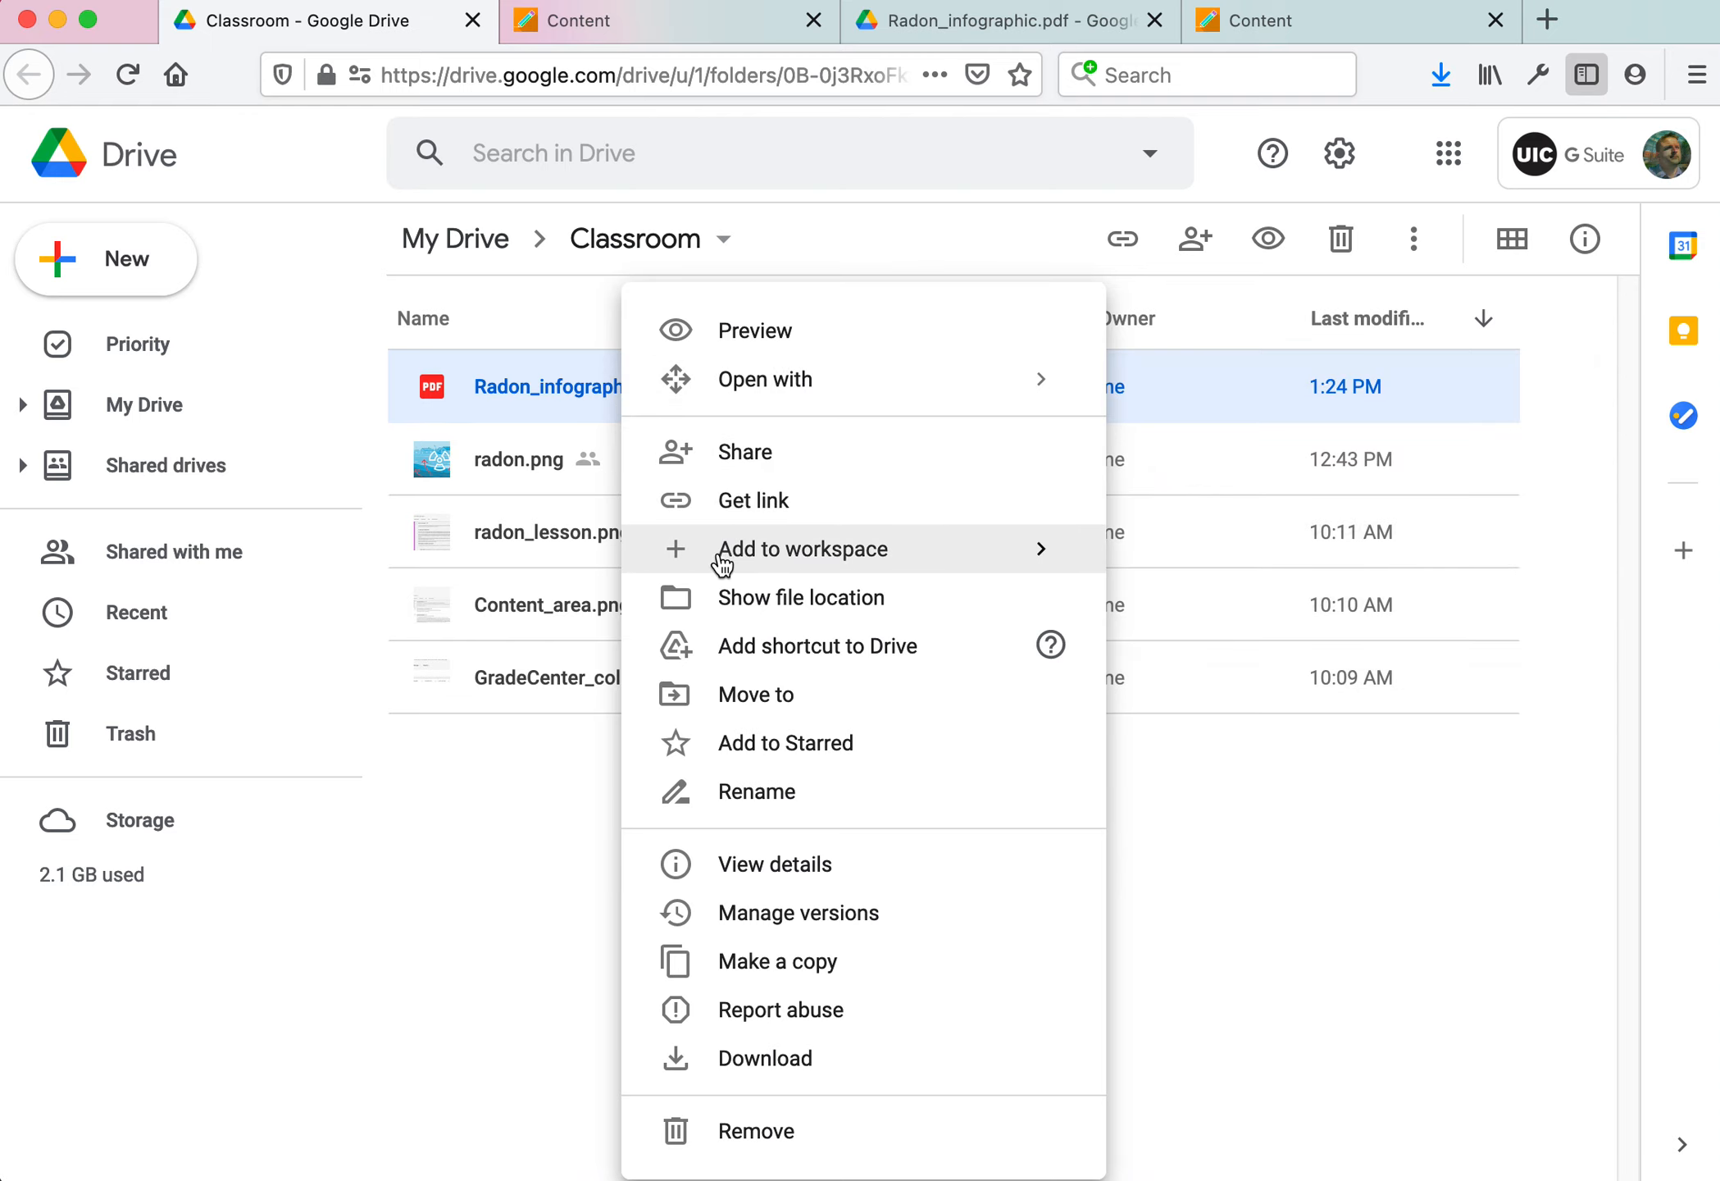
click(835, 864)
scroll(1351, 752, down, 3)
scroll(1350, 751, up, 3)
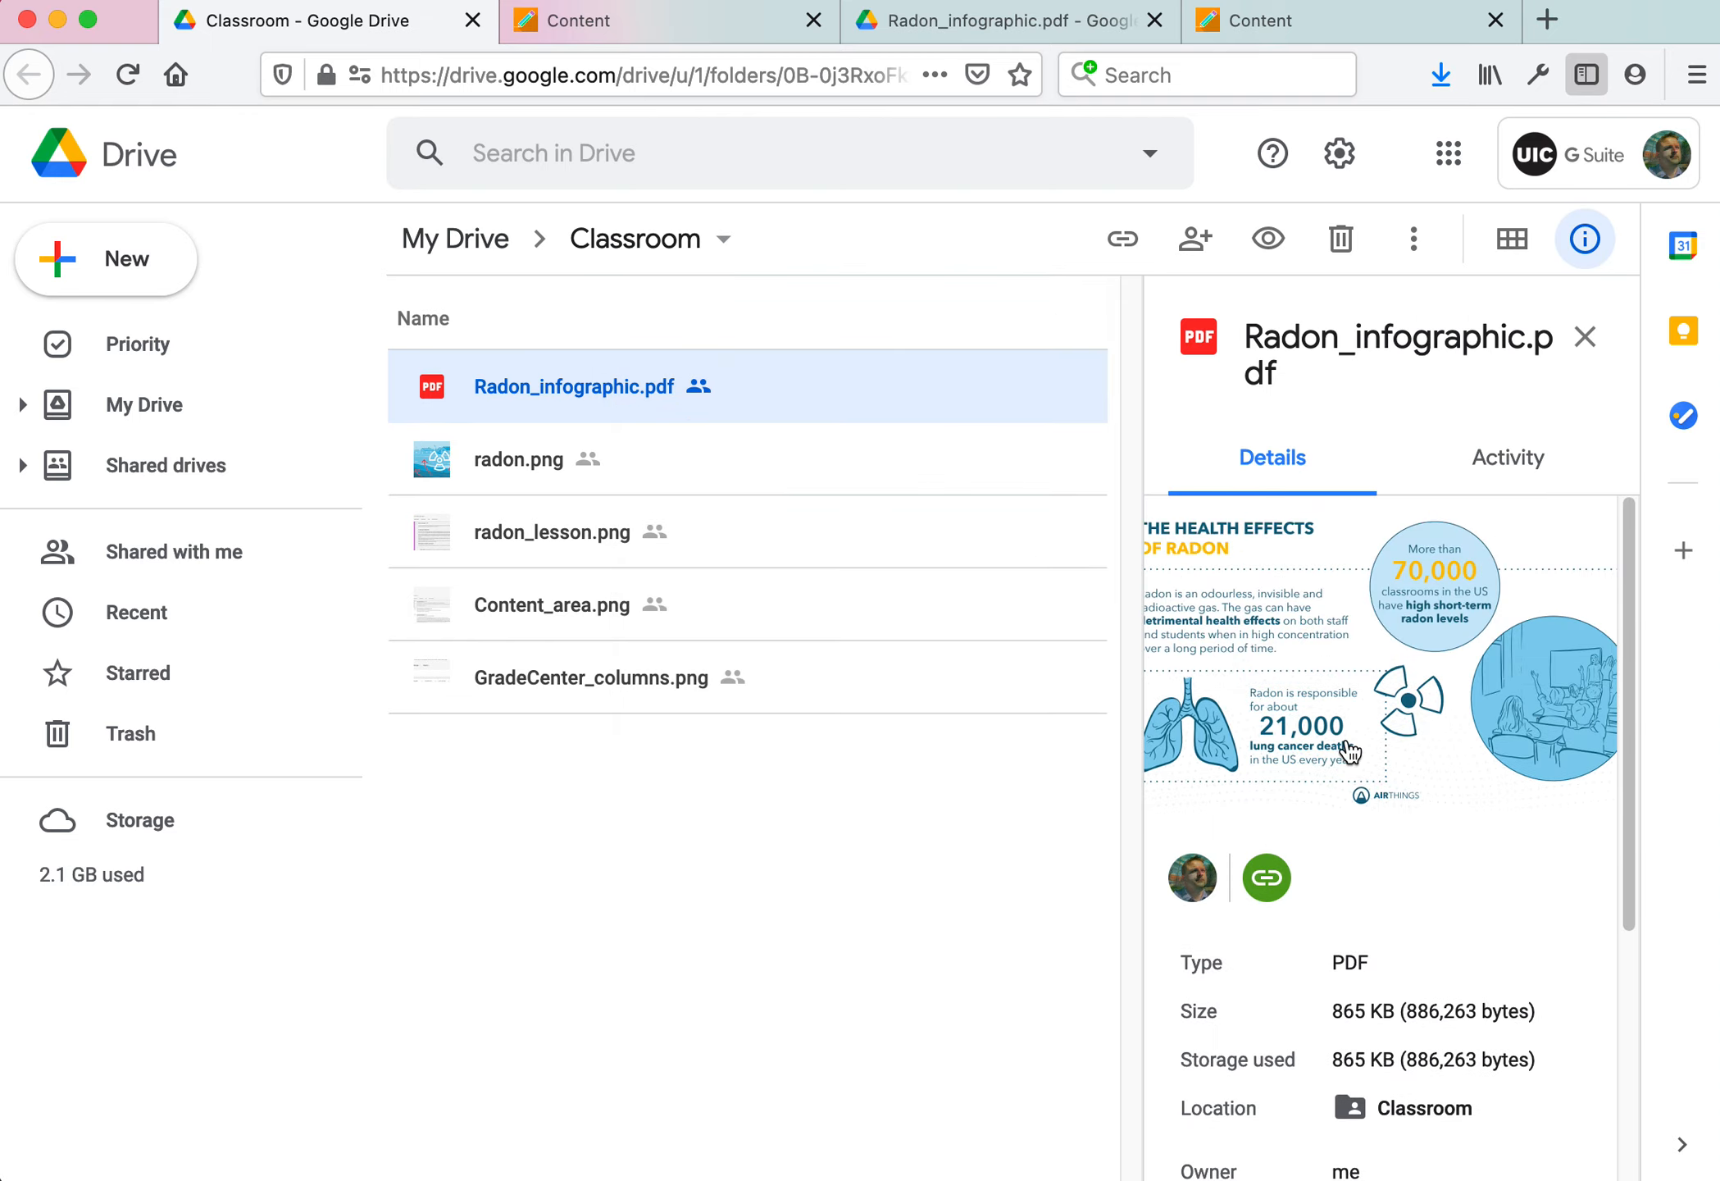
click(1525, 474)
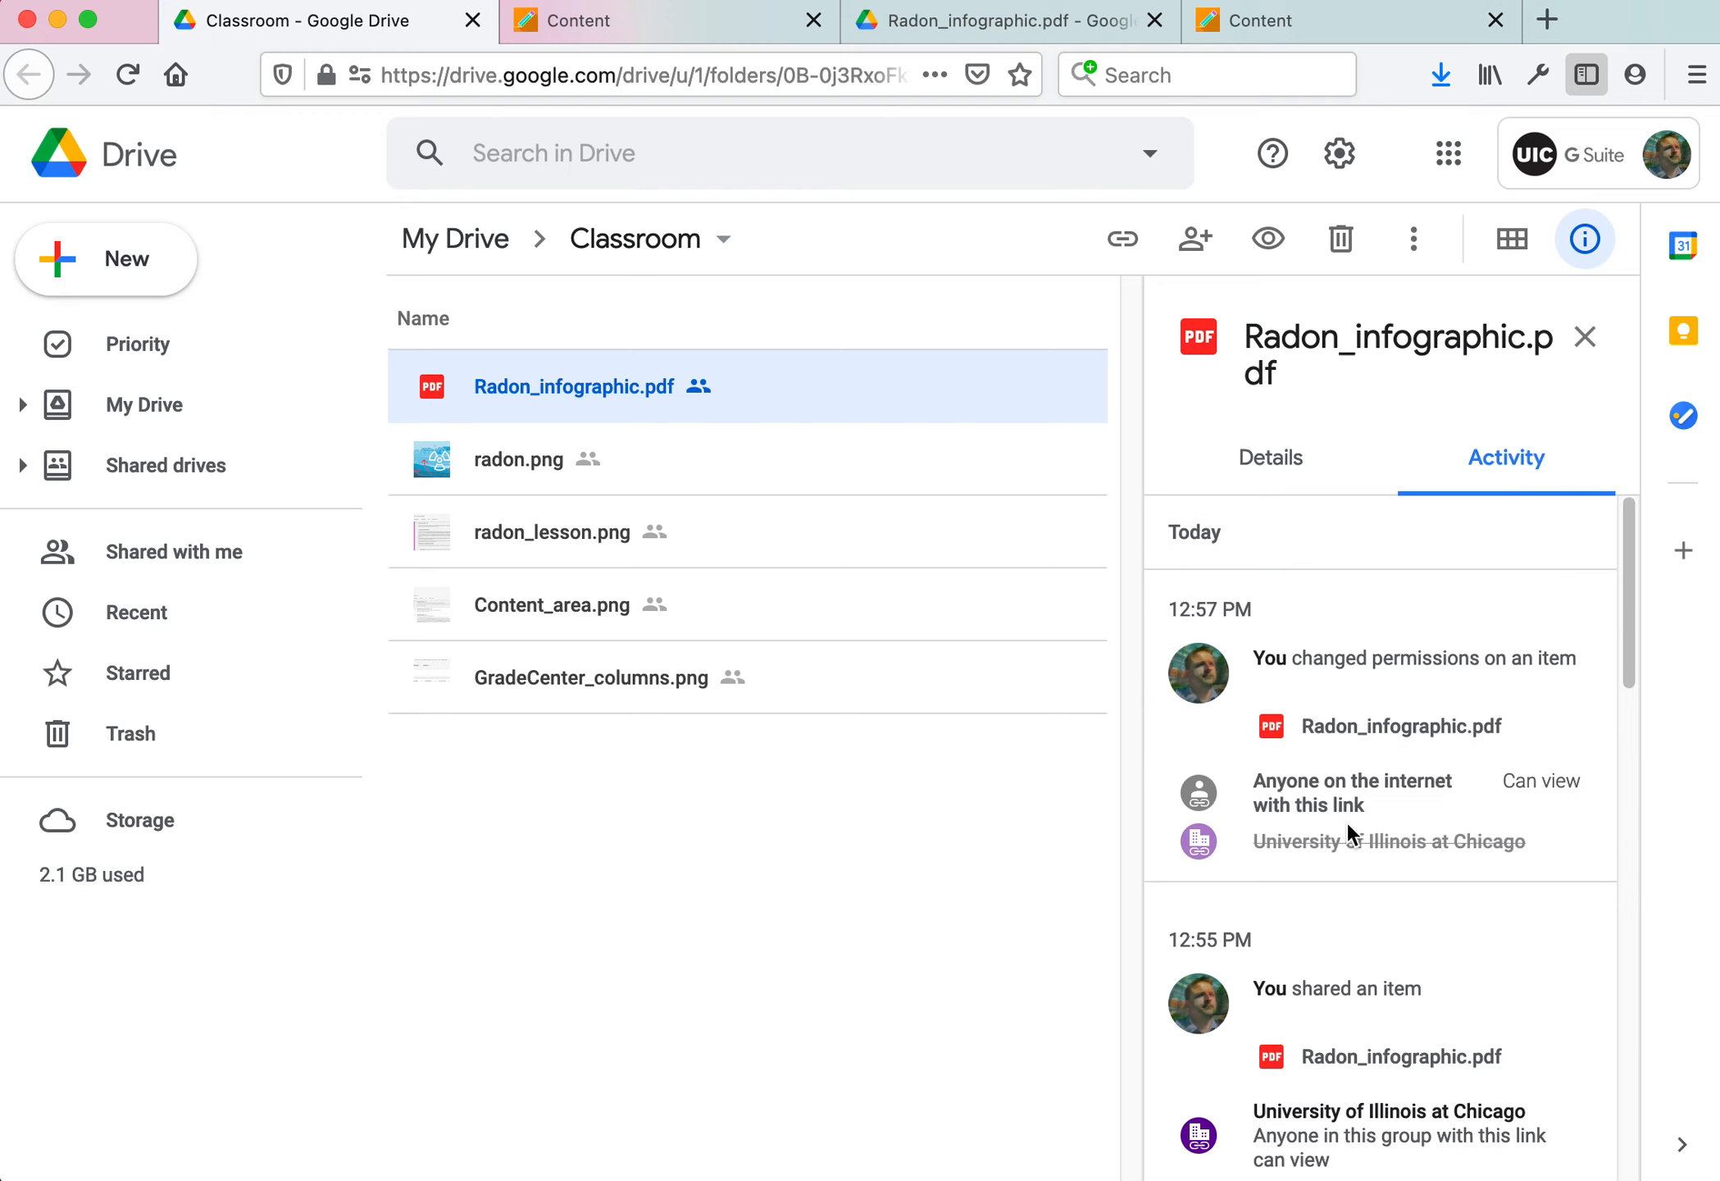
click(1270, 485)
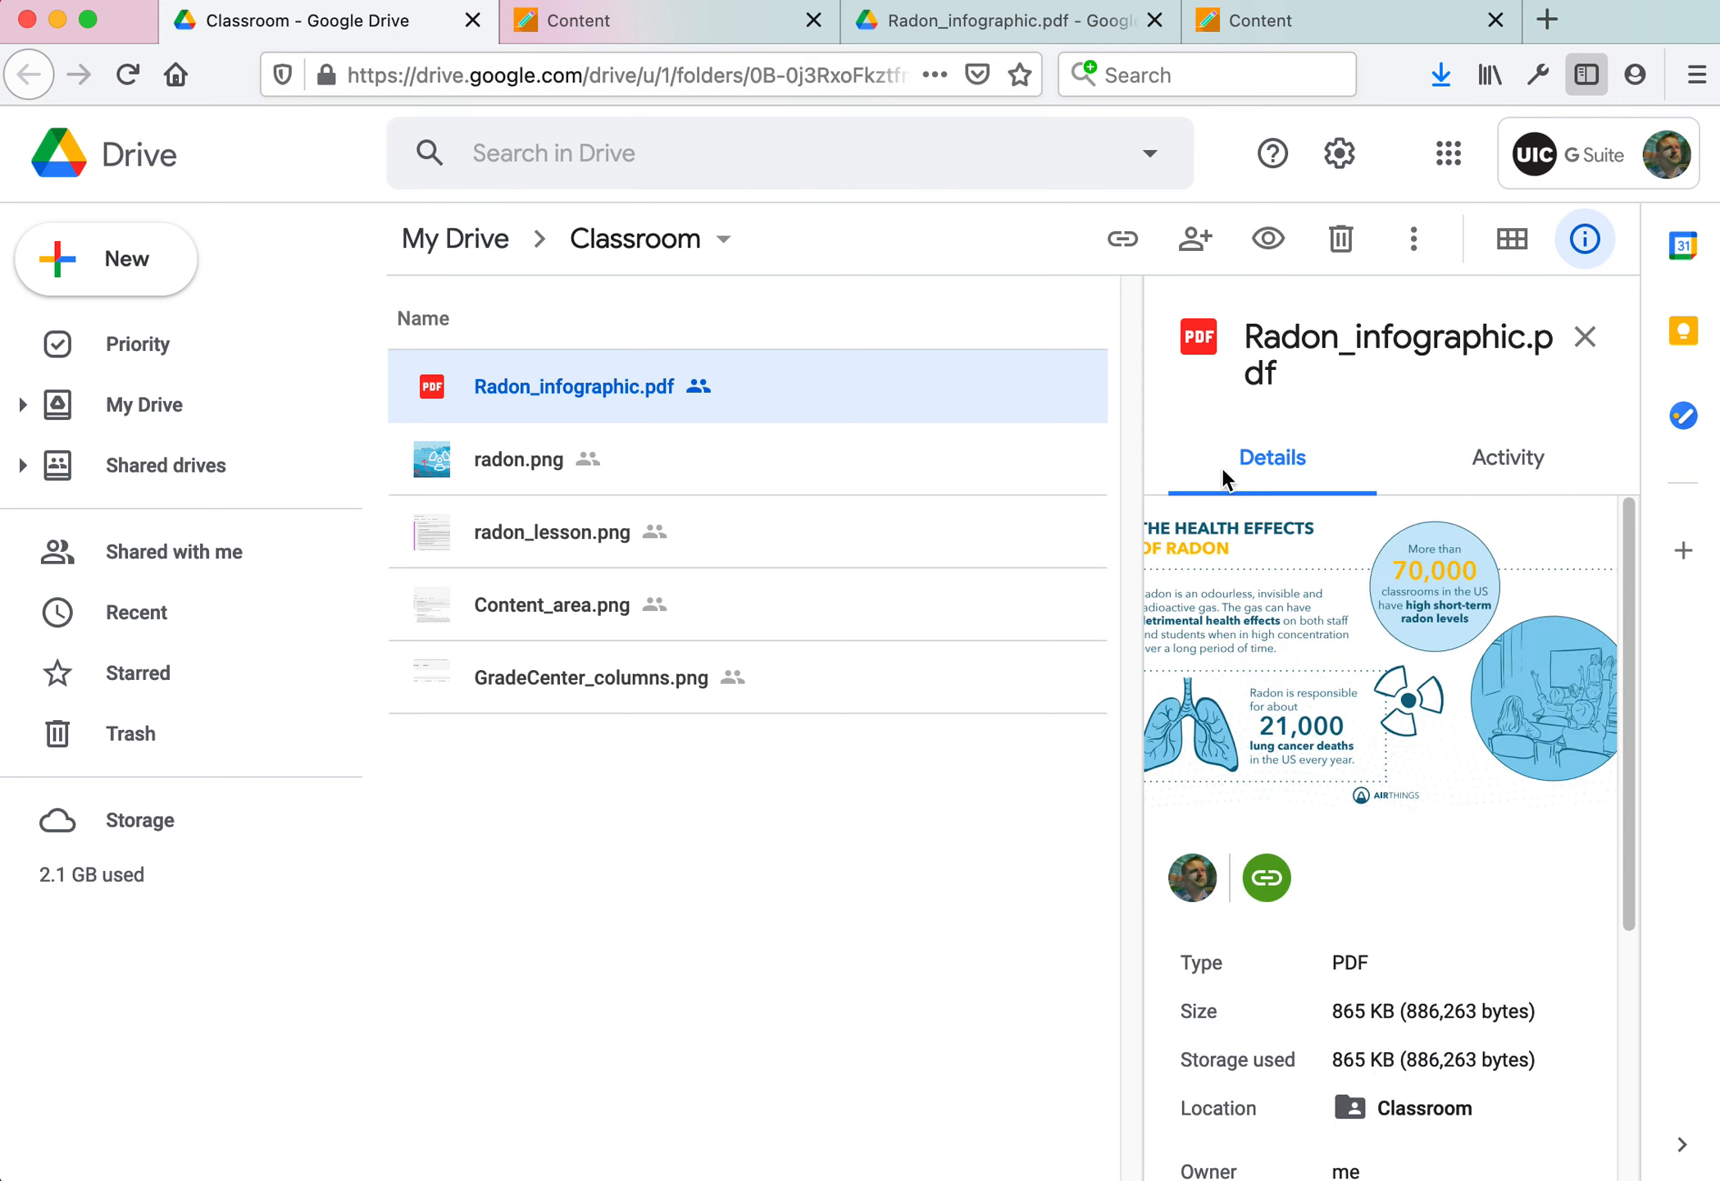
click(610, 20)
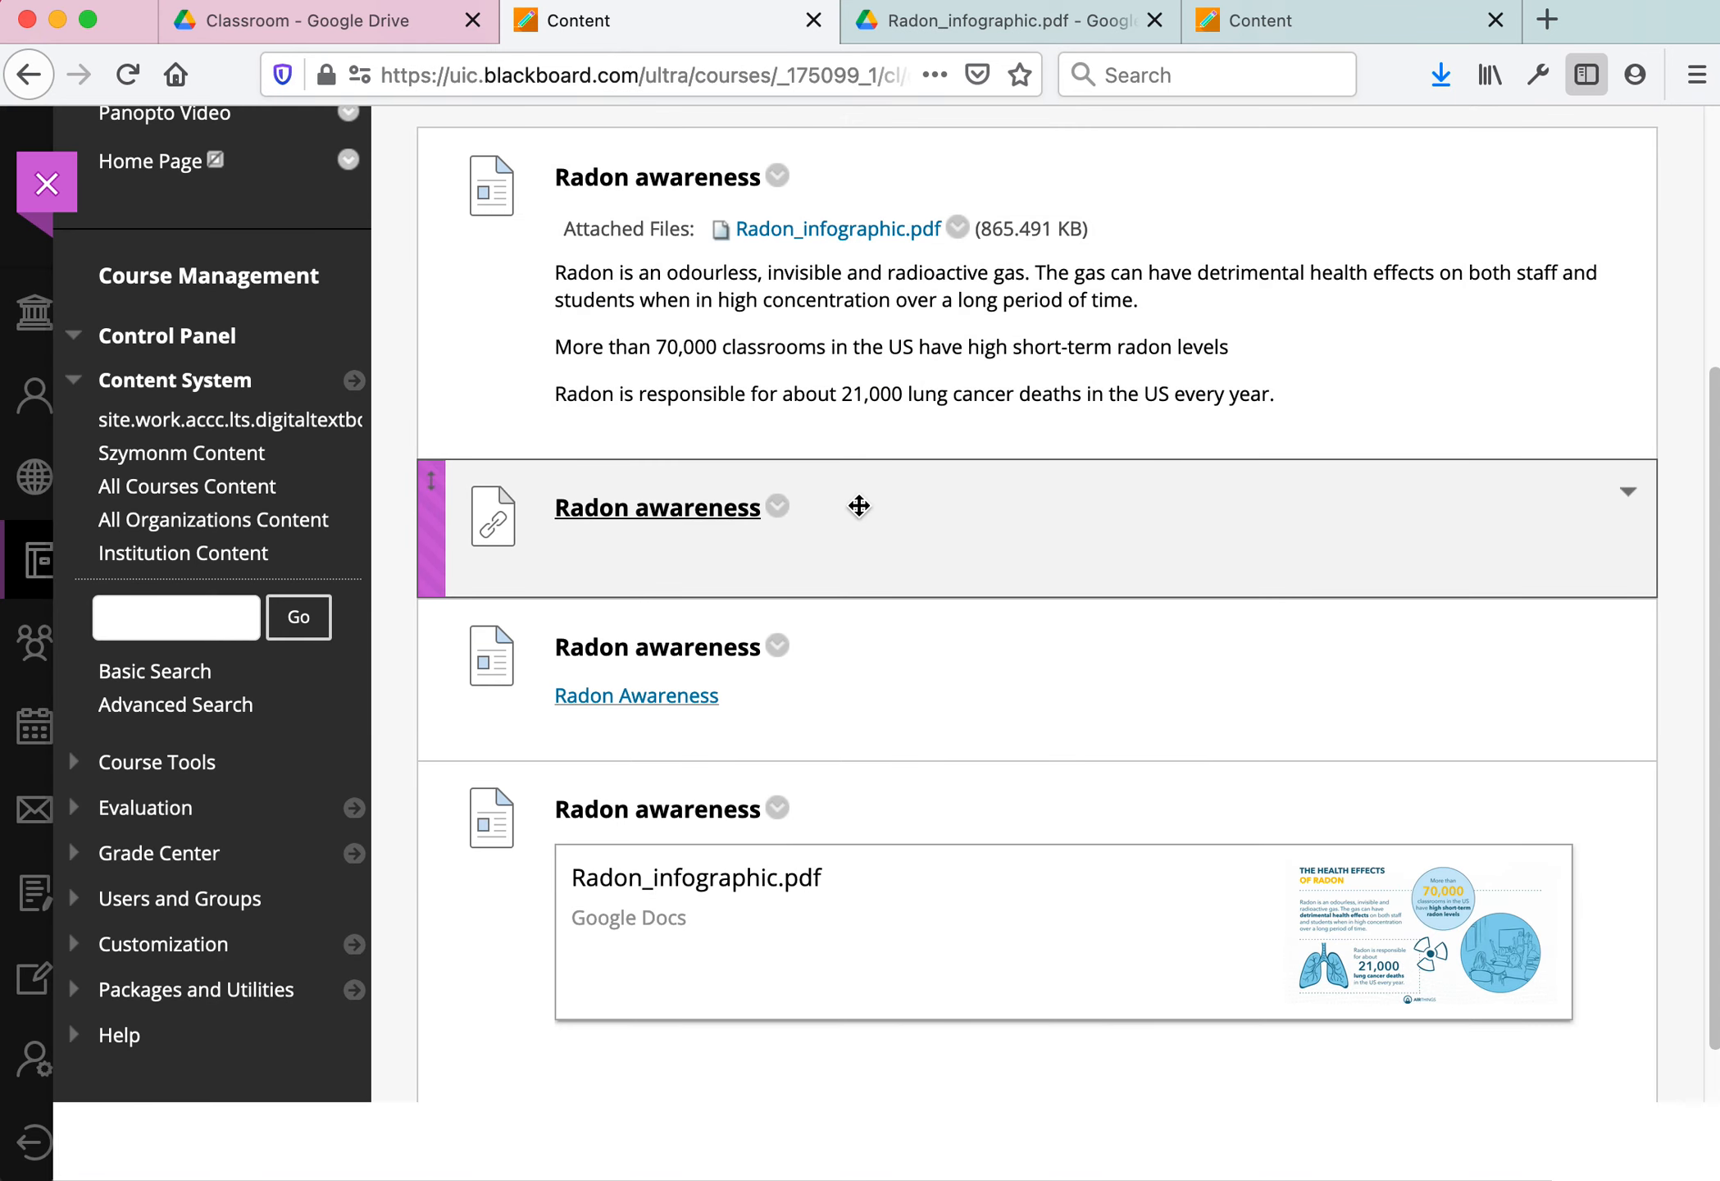